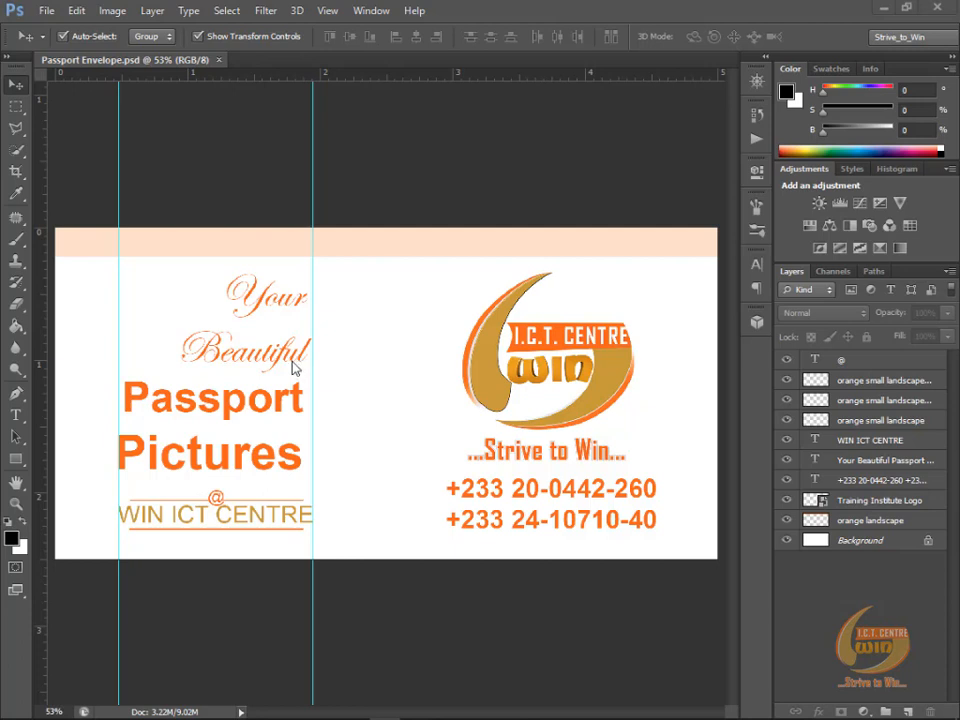
Step: Begin a new document with the Default Photoshop Size preset and name it Passport
{"action": "left_click", "coordinate": [48, 13]}
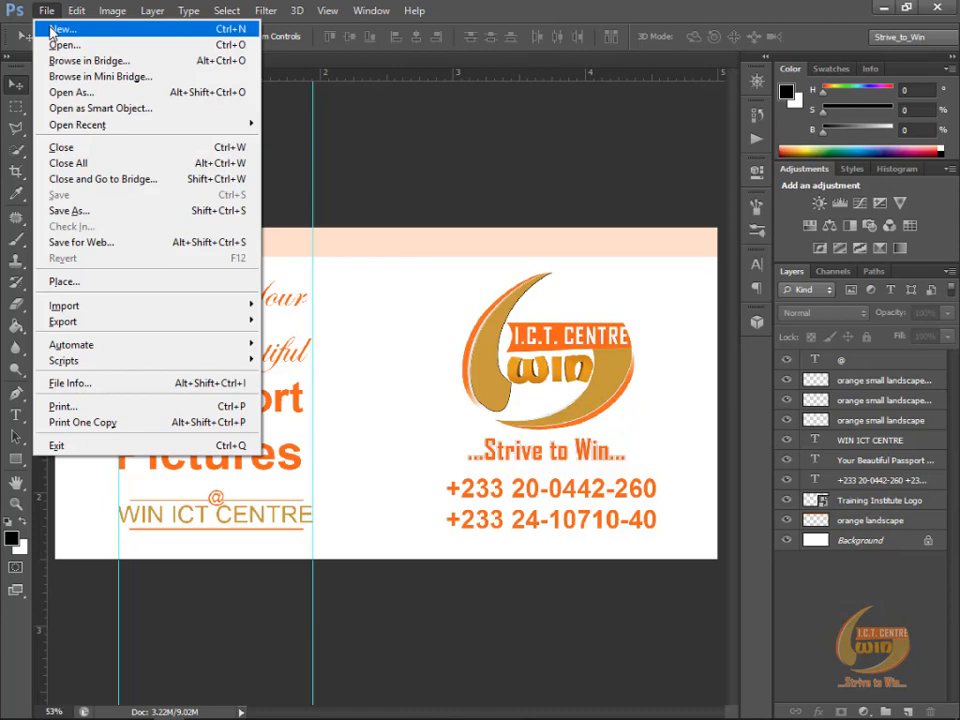
{"action": "left_click", "coordinate": [54, 30]}
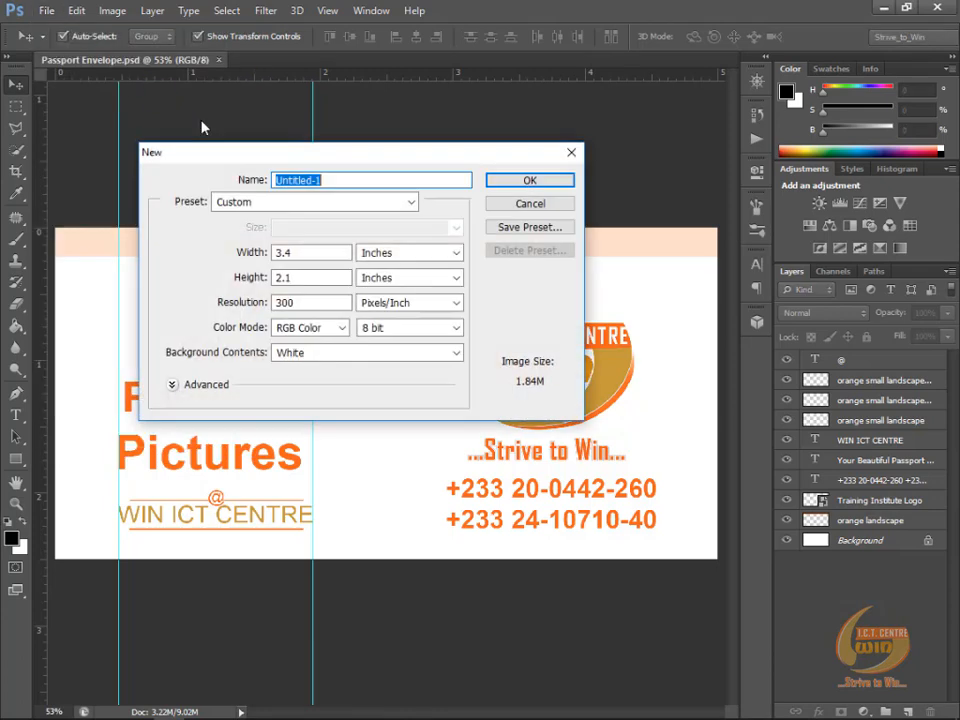
{"action": "left_click_drag", "start_coordinate": [380, 160], "coordinate": [388, 181]}
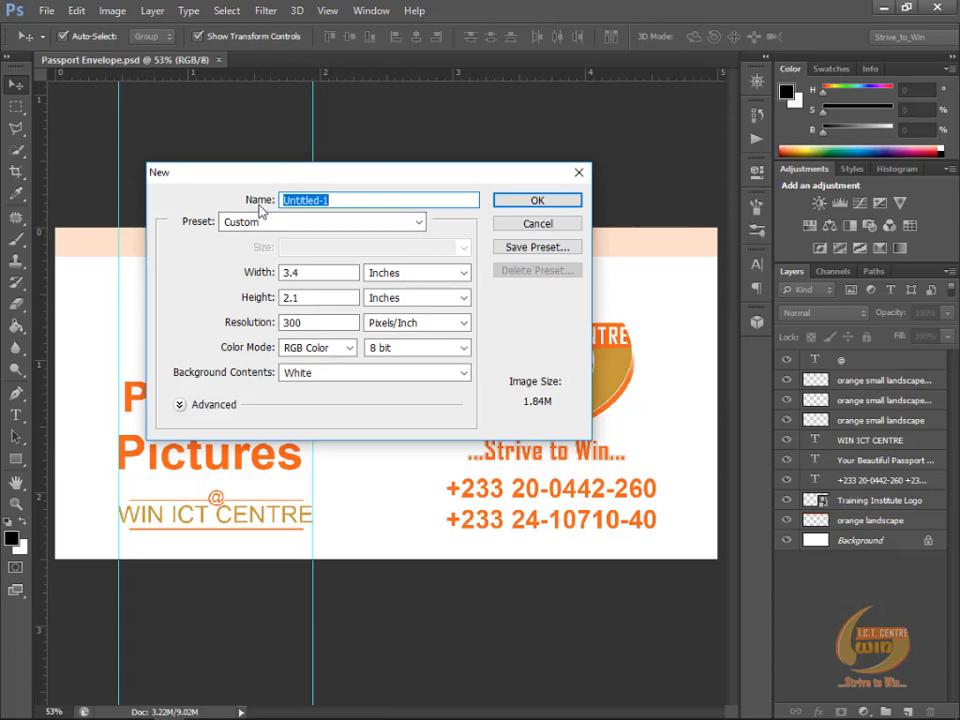
{"action": "left_click", "coordinate": [326, 228]}
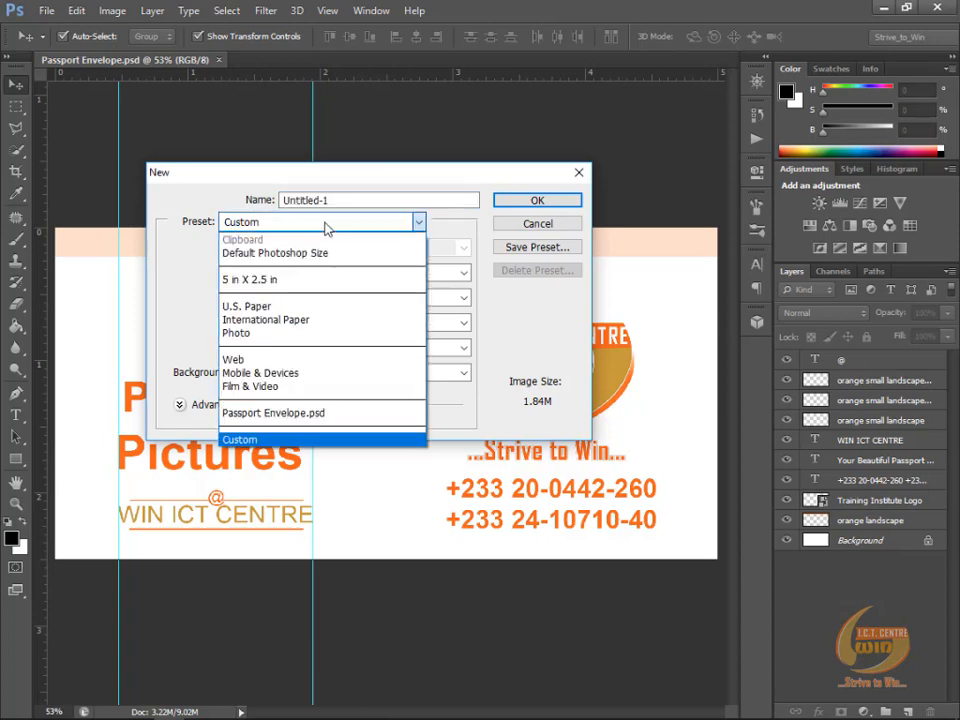
{"action": "left_click", "coordinate": [330, 254]}
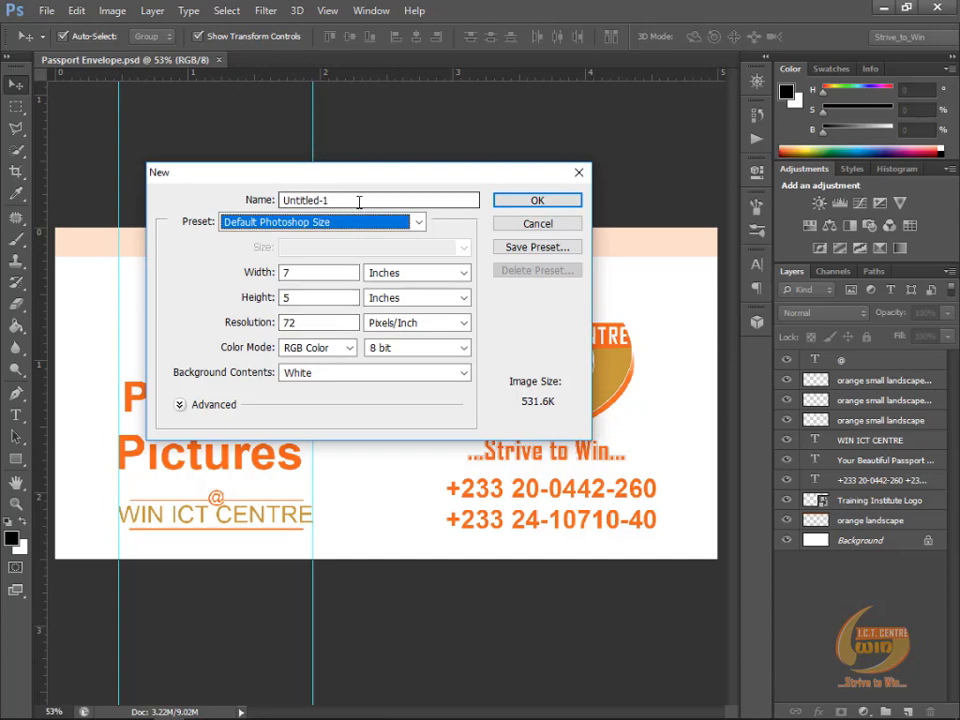
{"action": "left_click_drag", "start_coordinate": [359, 202], "coordinate": [271, 200]}
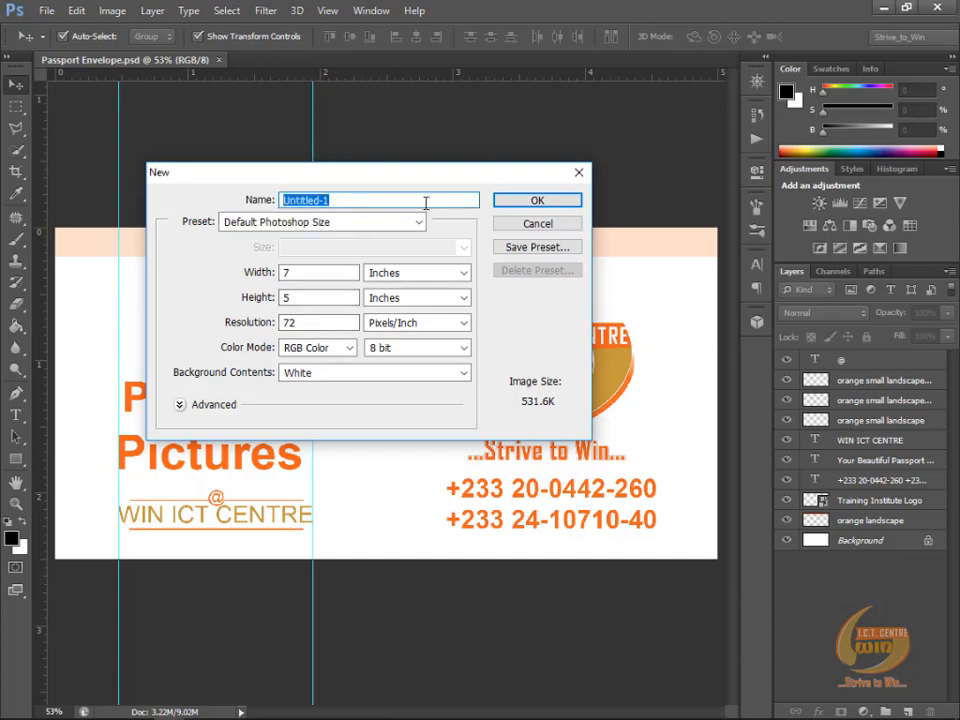
{"action": "type", "text": "Passport"}
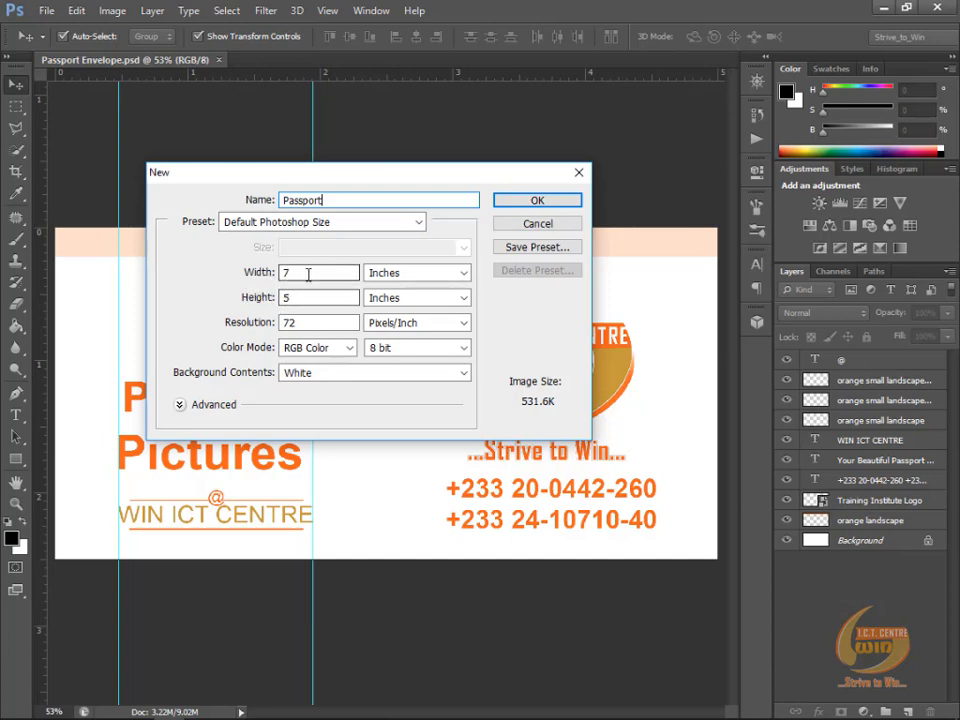
{"action": "left_click", "coordinate": [257, 272]}
{"action": "type", "text": "5"}
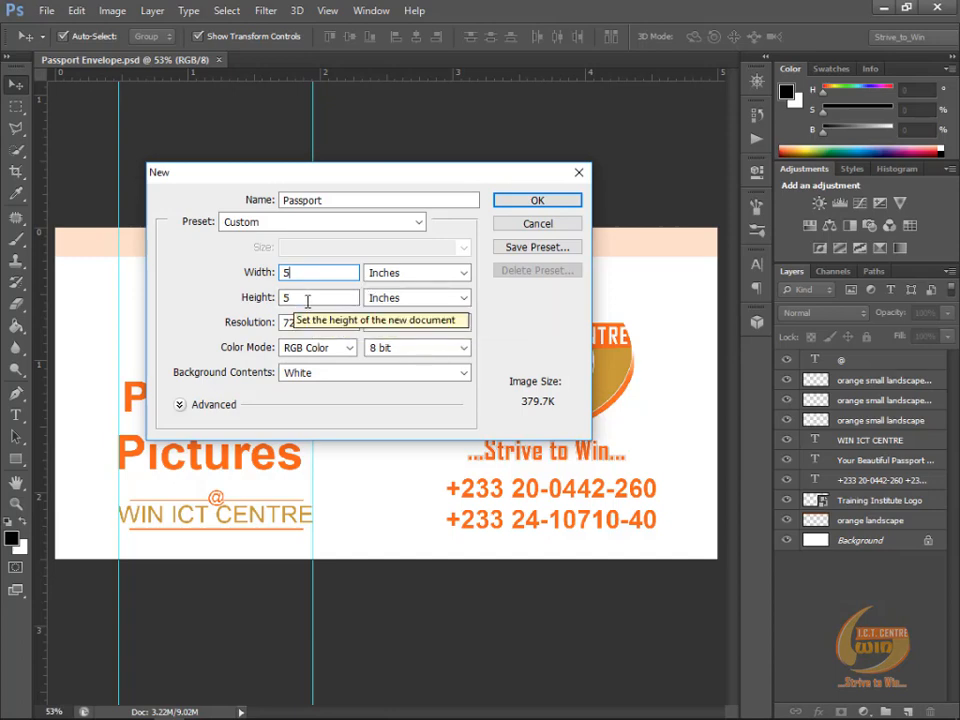
{"action": "key", "text": "Tab"}
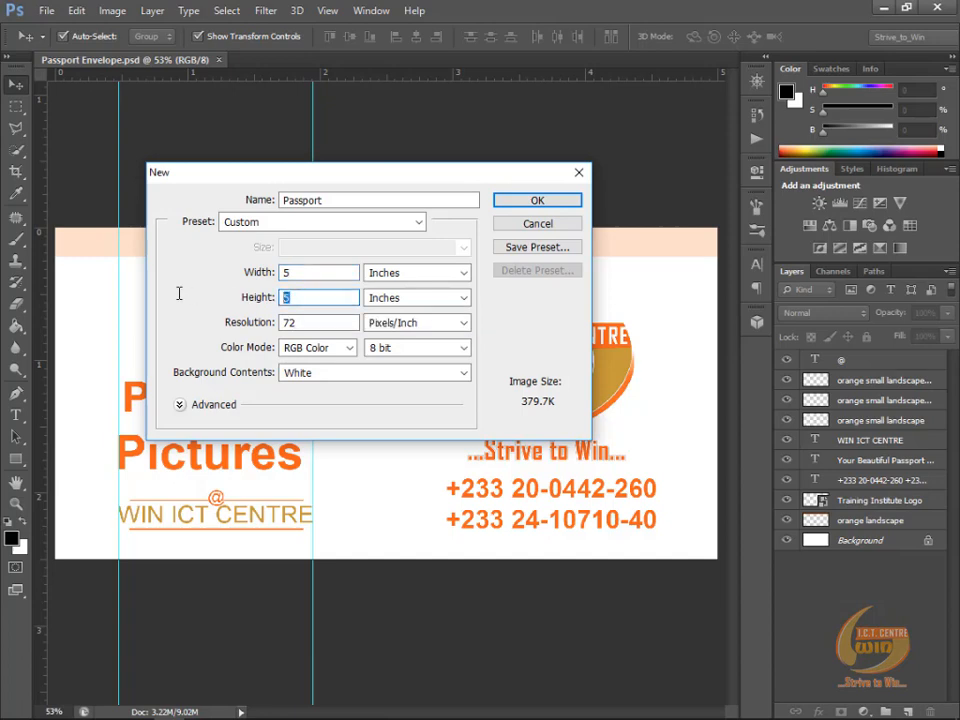
{"action": "type", "text": "2.5"}
{"action": "left_click", "coordinate": [226, 322]}
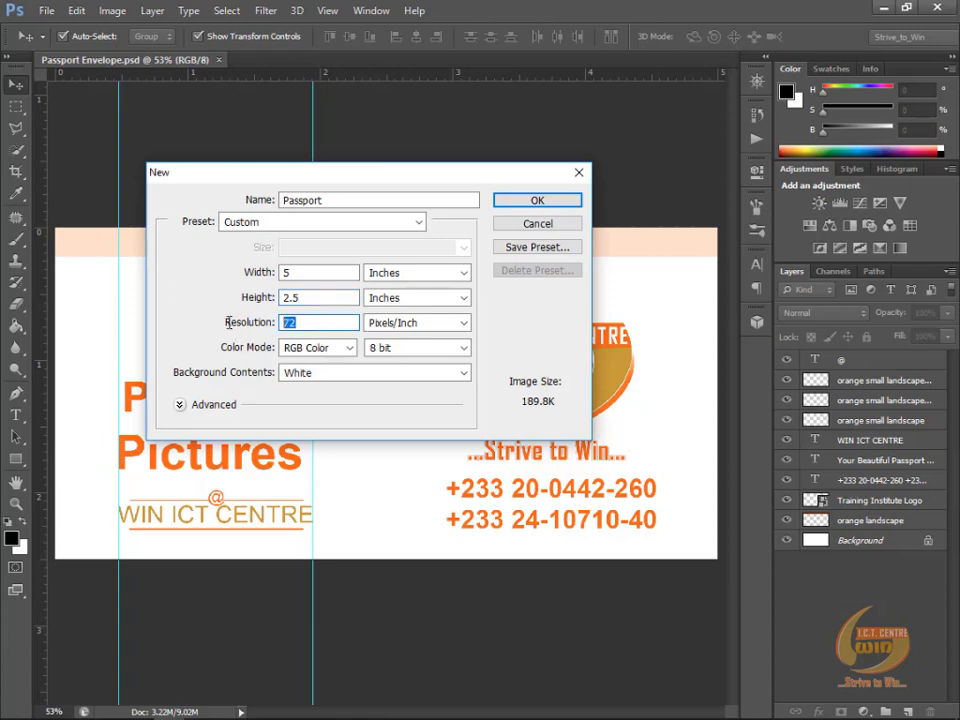
{"action": "type", "text": "300"}
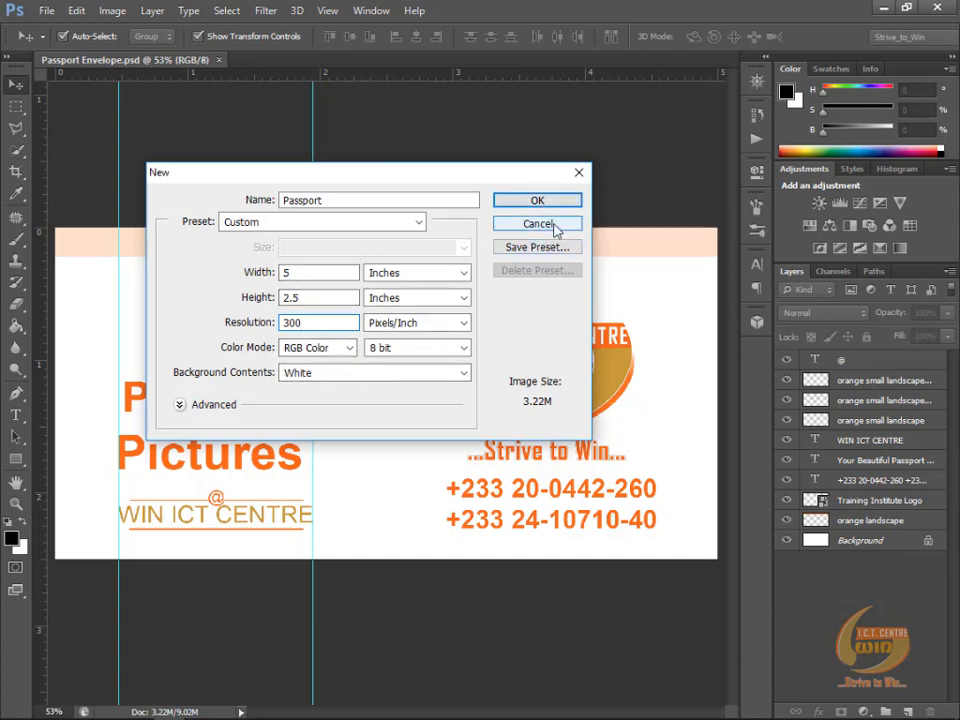
{"action": "key", "text": "alt"}
{"action": "key", "text": "alt"}
{"action": "left_click", "coordinate": [538, 224]}
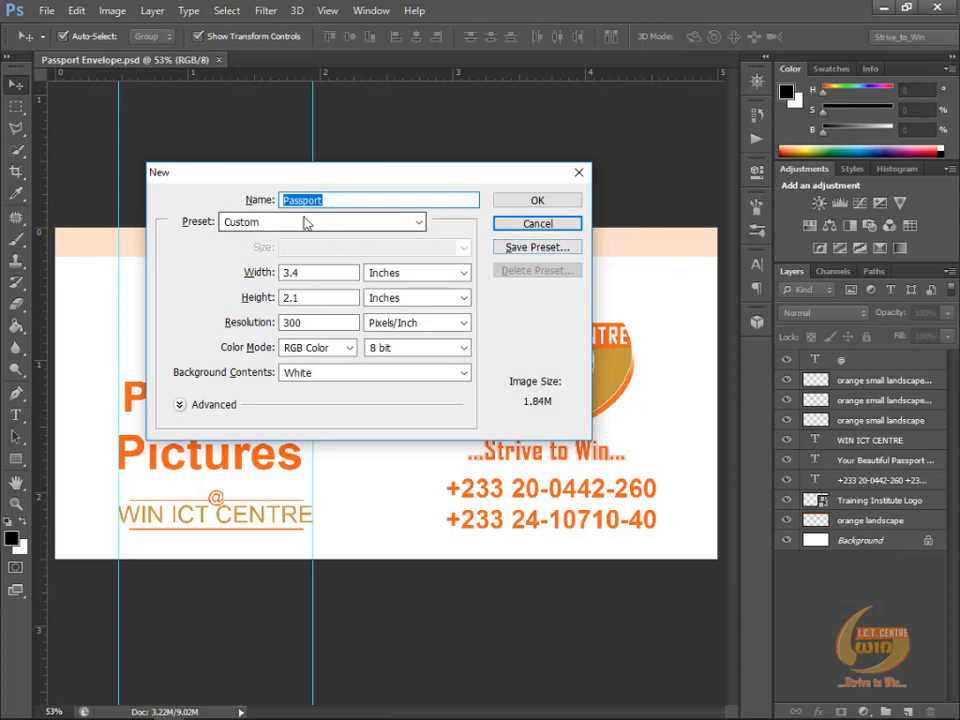
Step: Apply the 5 in X 2.5 in preset and create the new document
{"action": "left_click", "coordinate": [253, 227]}
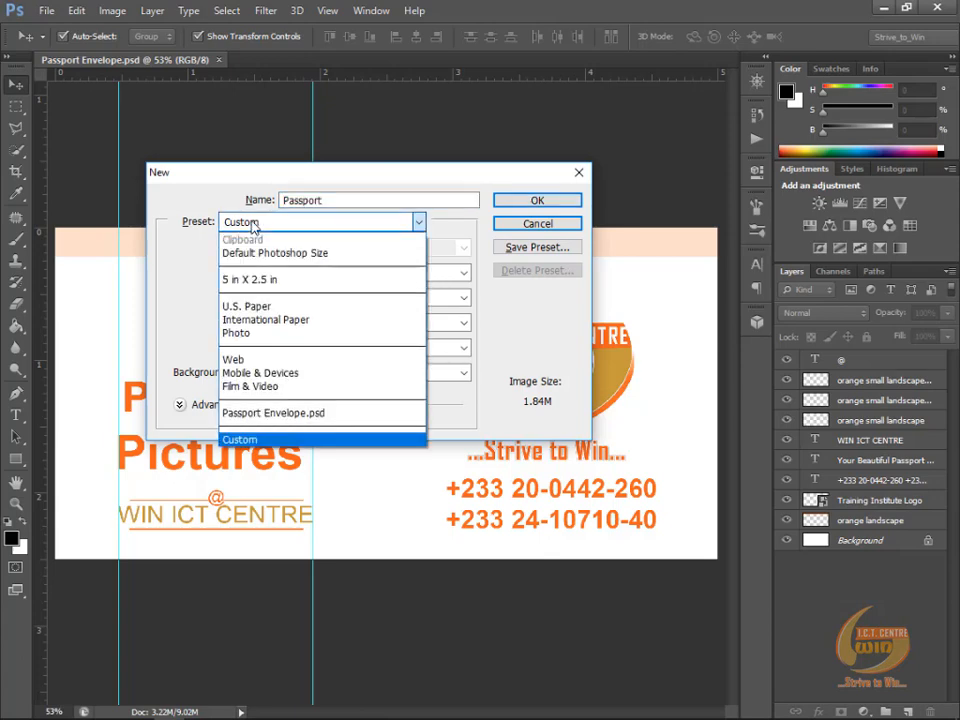
{"action": "left_click", "coordinate": [272, 285]}
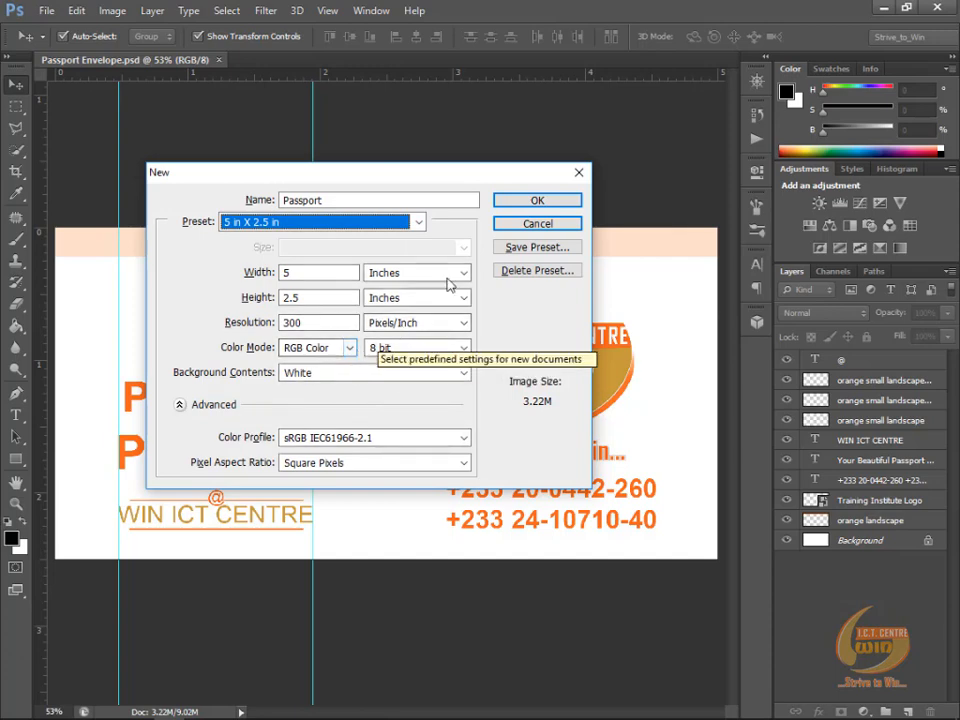
{"action": "left_click", "coordinate": [531, 202]}
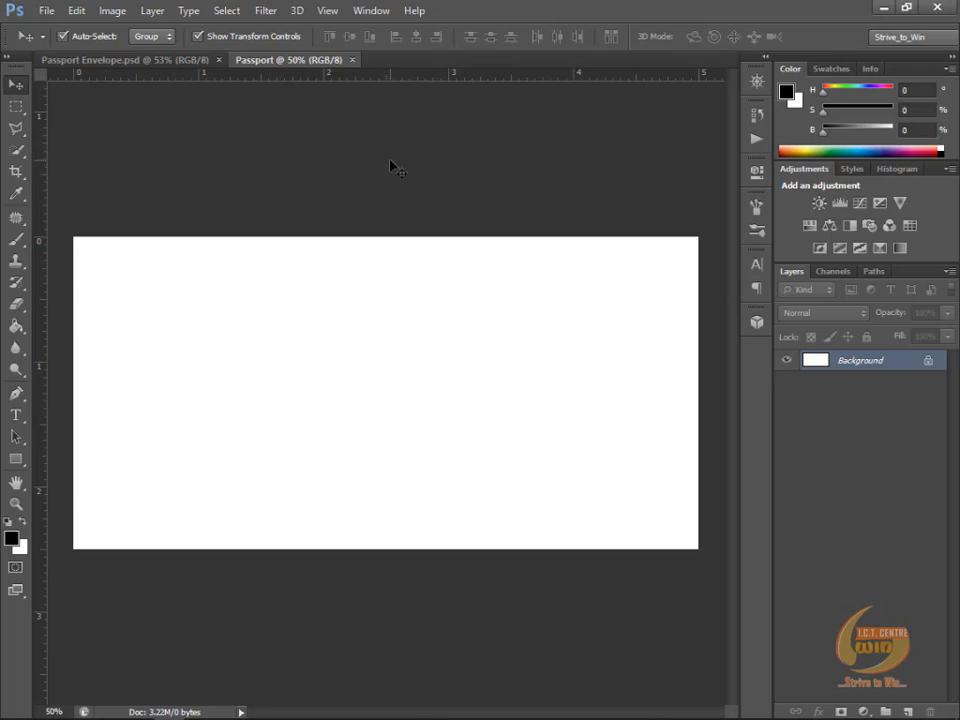
Step: Hide the rulers and show them again
{"action": "left_click", "coordinate": [330, 18]}
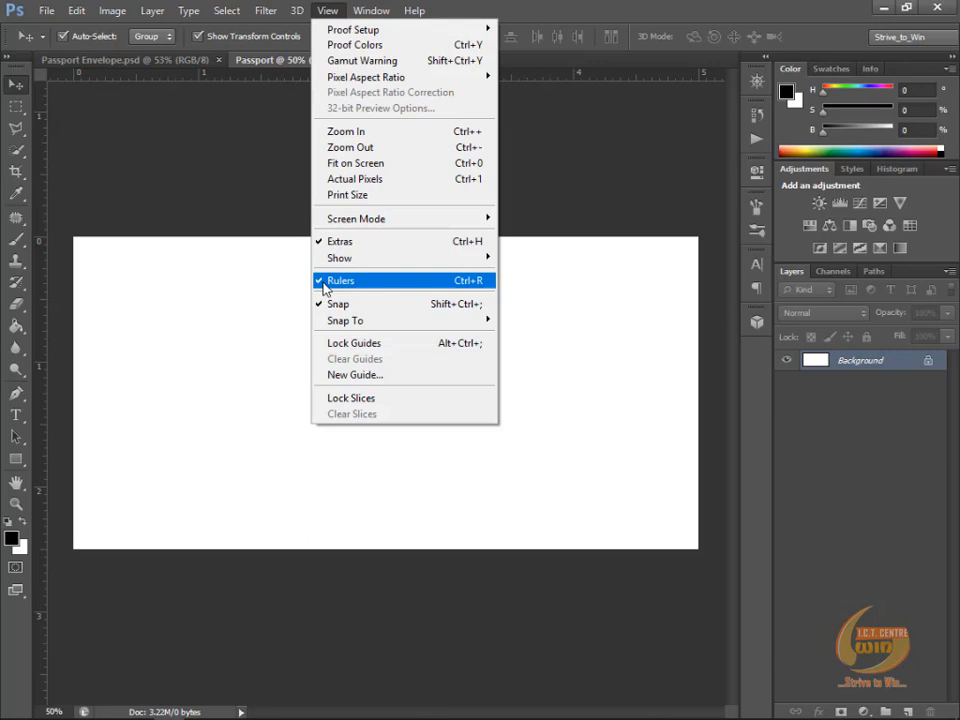
{"action": "left_click", "coordinate": [326, 284]}
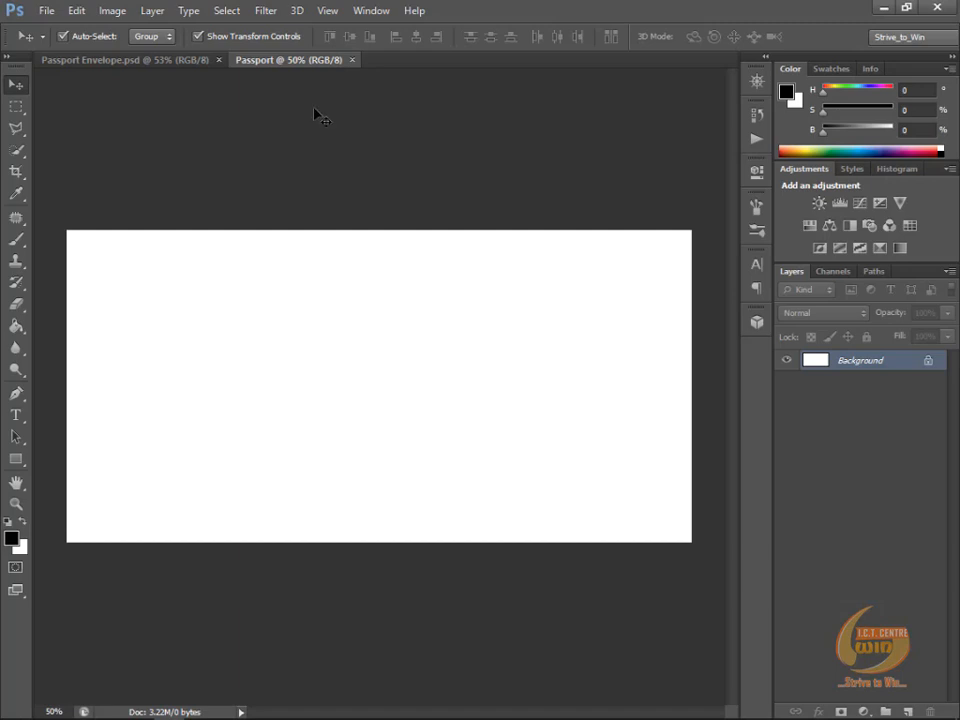
{"action": "key", "text": "ctrl+r"}
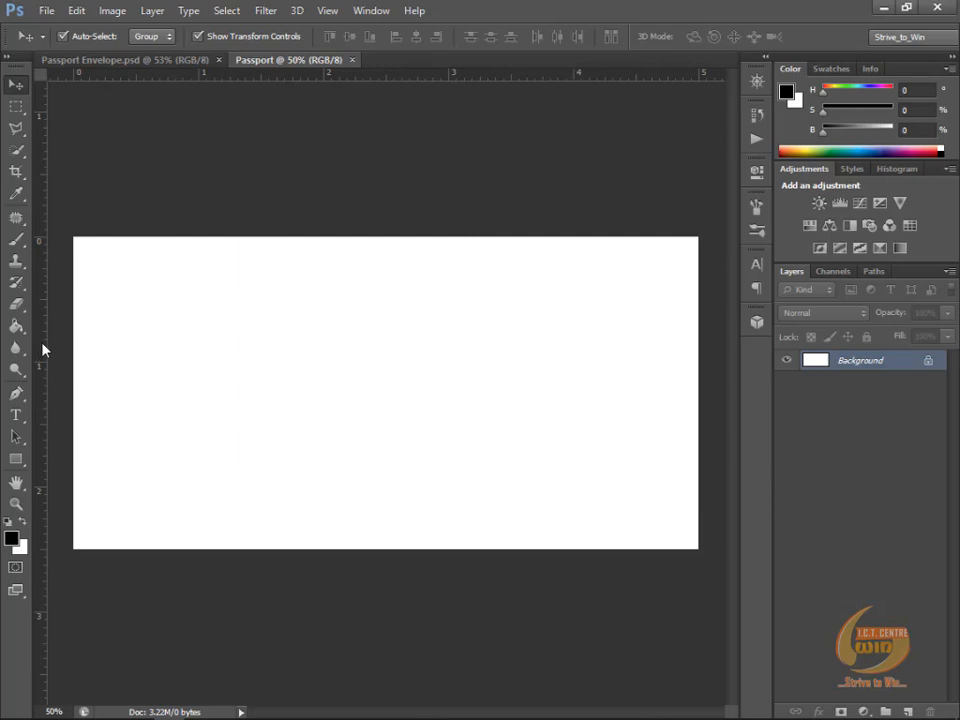
Step: Place a vertical guide at 2.5 in to divide the canvas into two equal halves, and compare with the Passport Envelope.psd design
{"action": "left_click_drag", "start_coordinate": [43, 348], "coordinate": [386, 379]}
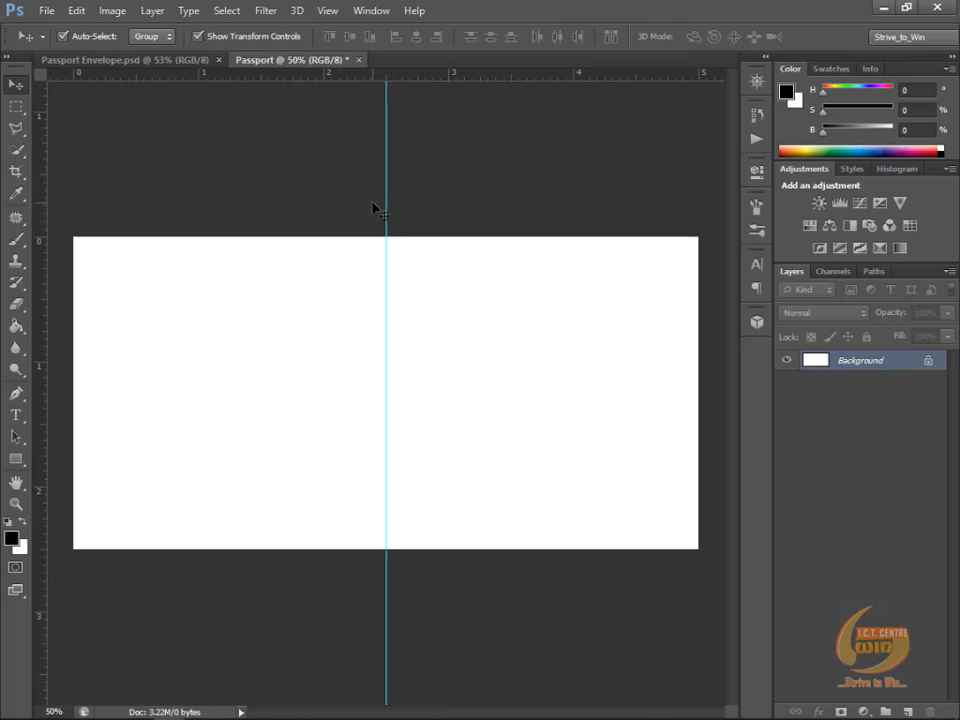
{"action": "key", "text": "ctrl+Tab"}
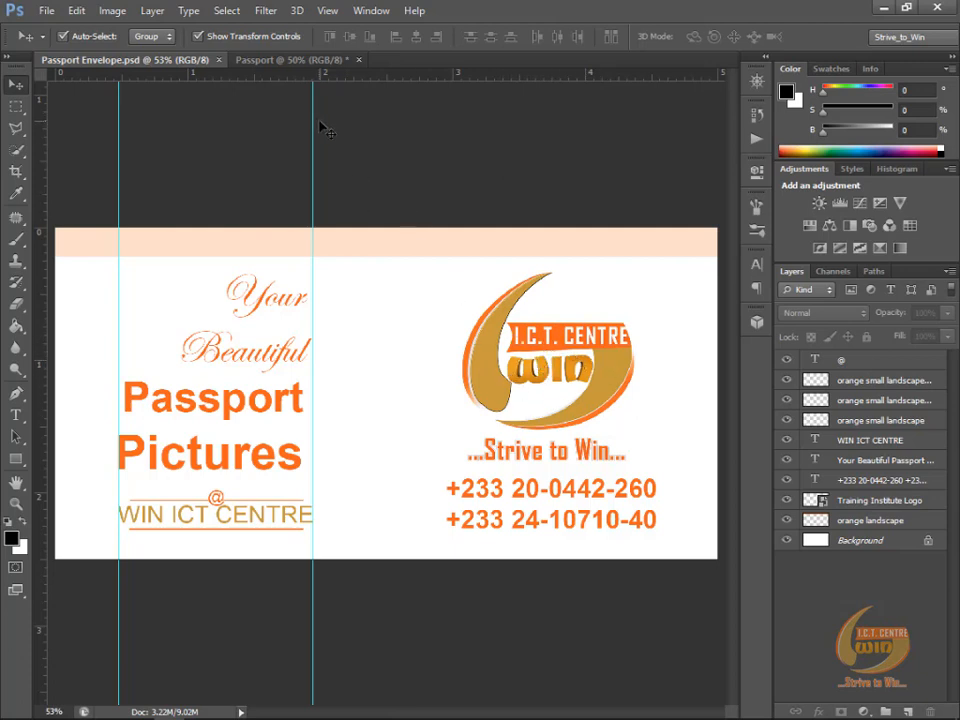
{"action": "key", "text": "ctrl+Tab"}
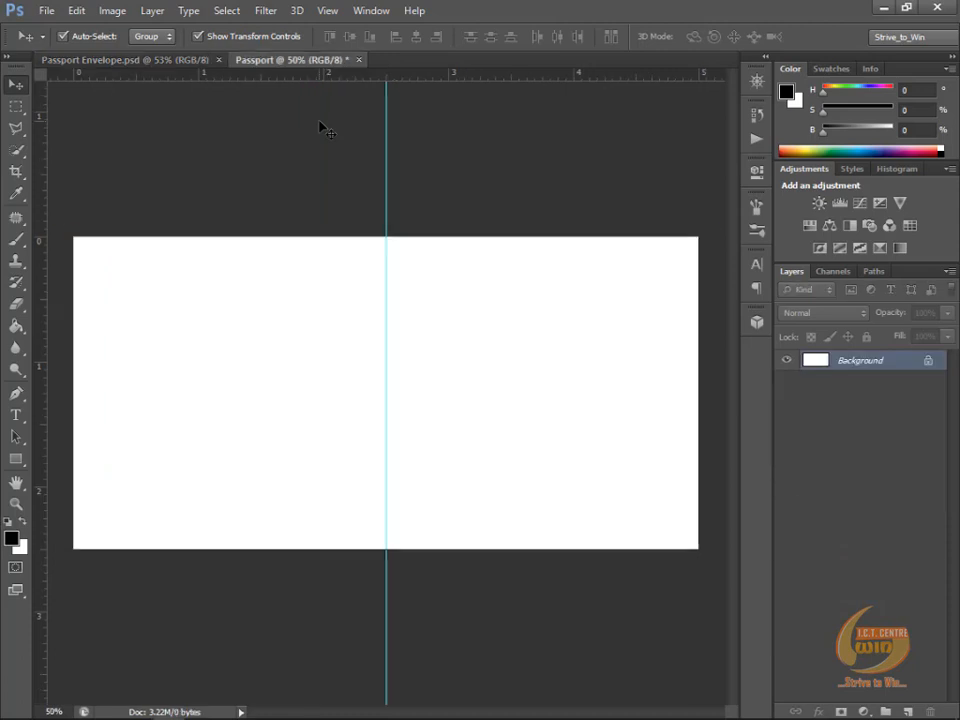
Step: Place Training Institute Logo.png from the Desktop folder into the Passport document
{"action": "left_click", "coordinate": [43, 12]}
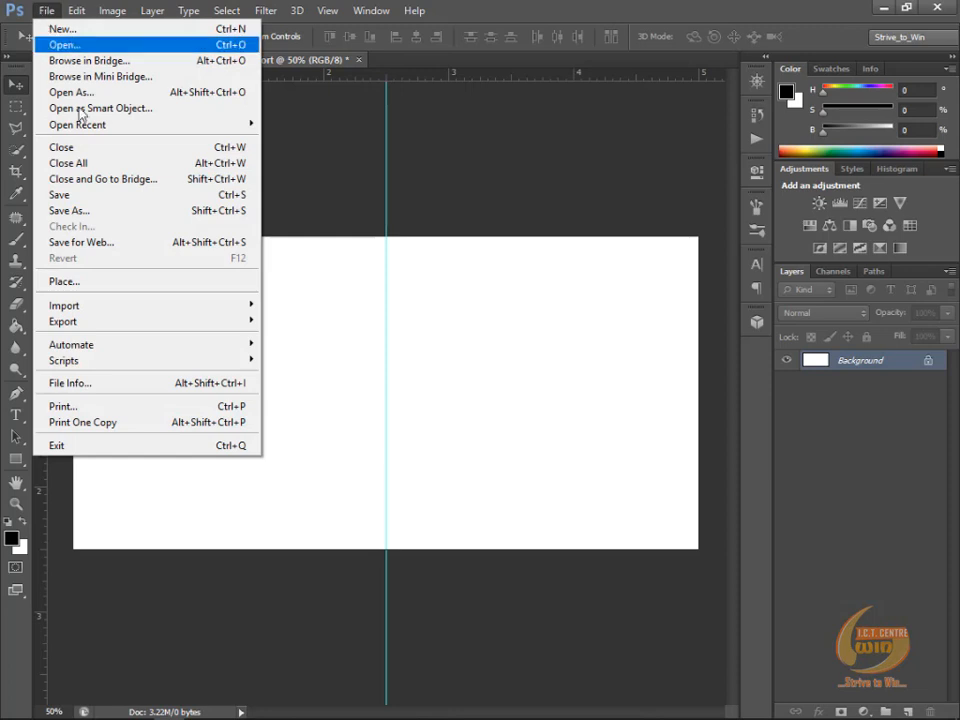
{"action": "left_click", "coordinate": [143, 284]}
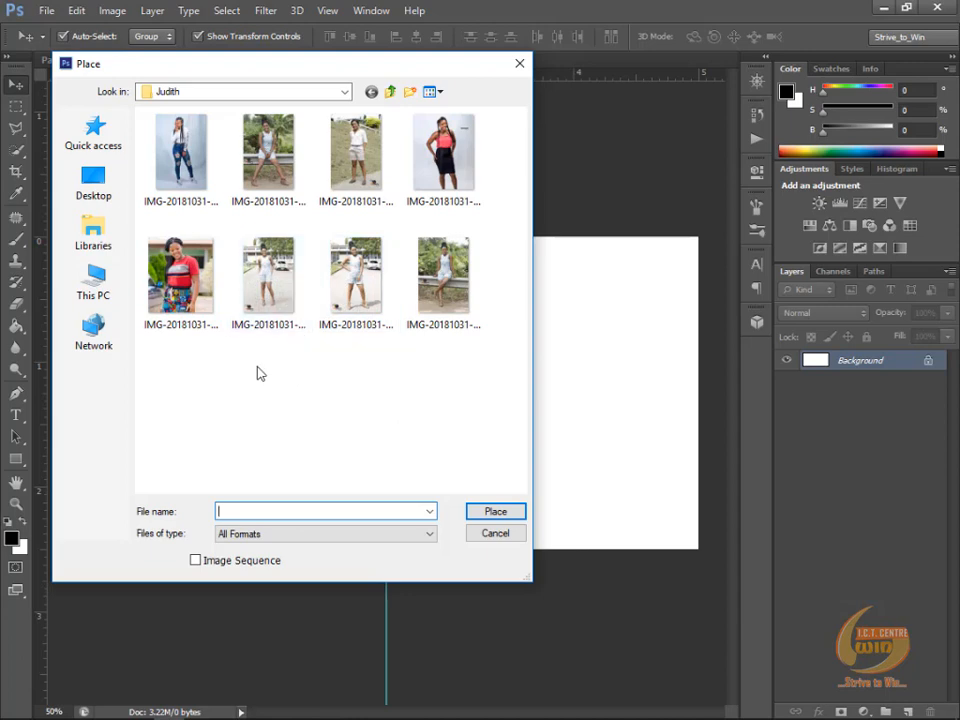
{"action": "left_click", "coordinate": [96, 200]}
{"action": "scroll", "coordinate": [335, 312], "scroll_direction": "down", "scroll_amount": 2}
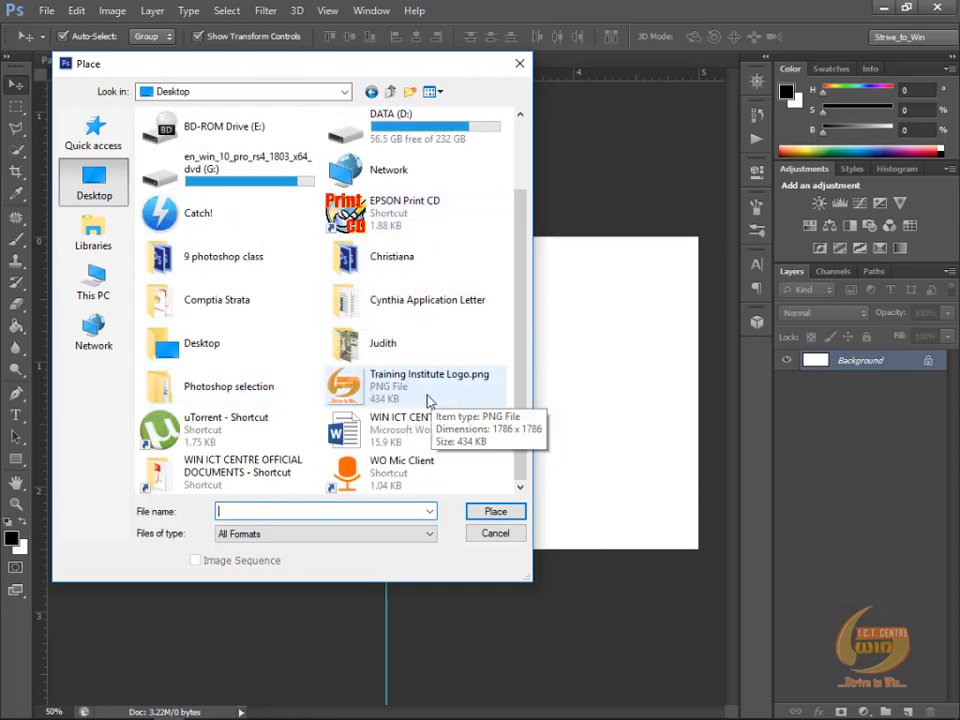
{"action": "left_click", "coordinate": [345, 382]}
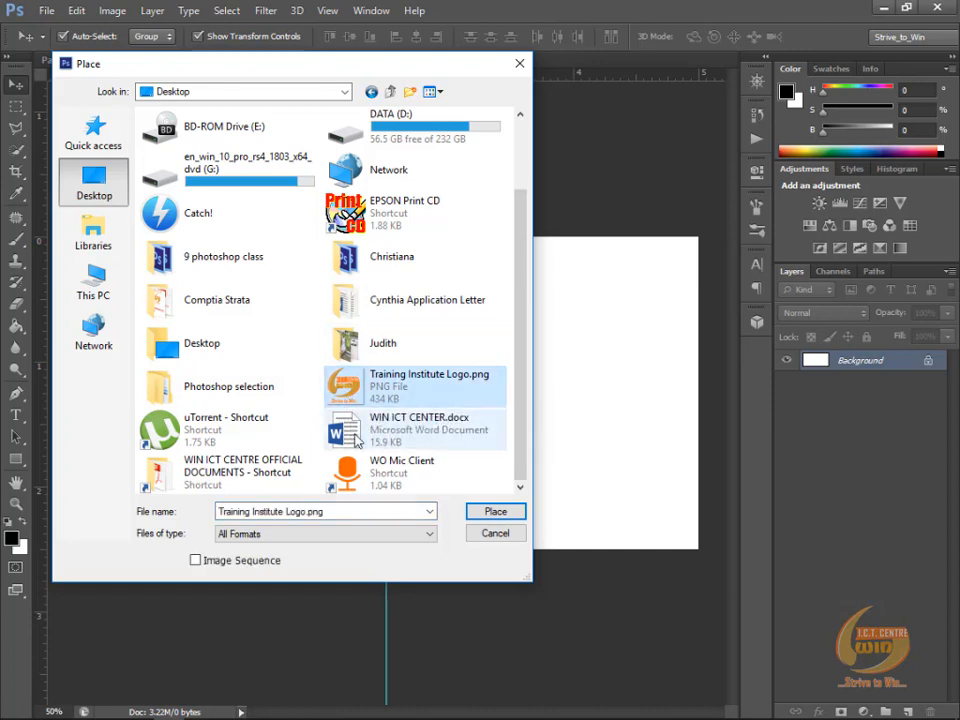
{"action": "left_click", "coordinate": [496, 512]}
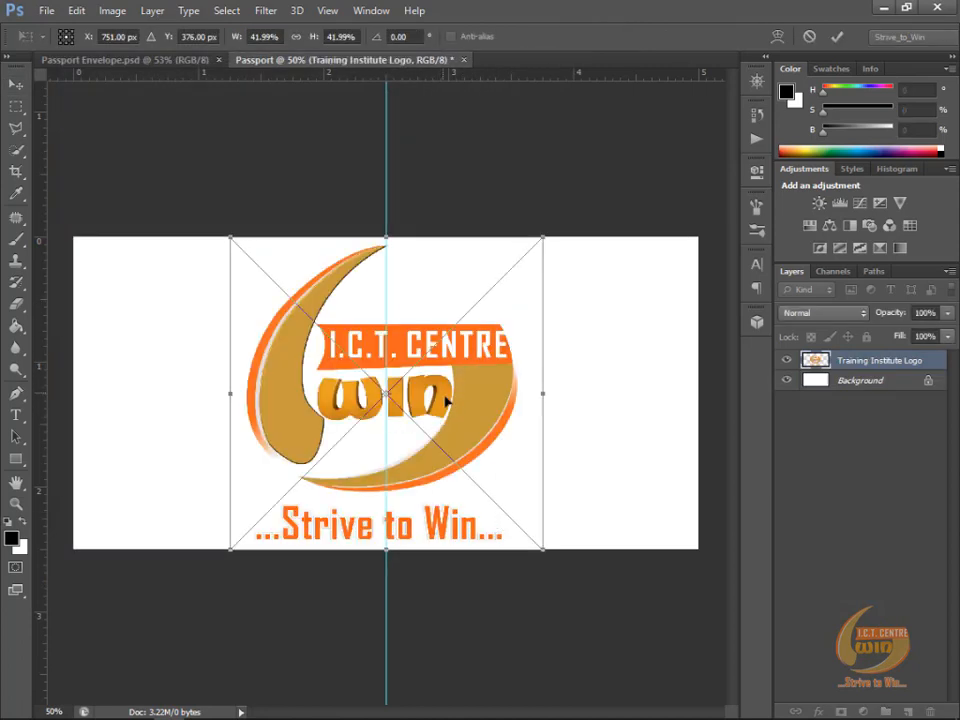
Step: Scale the placed logo proportionally to about 26% and position it in the middle of the canvas's right half, slightly above centre
{"action": "left_click_drag", "start_coordinate": [460, 398], "coordinate": [622, 405]}
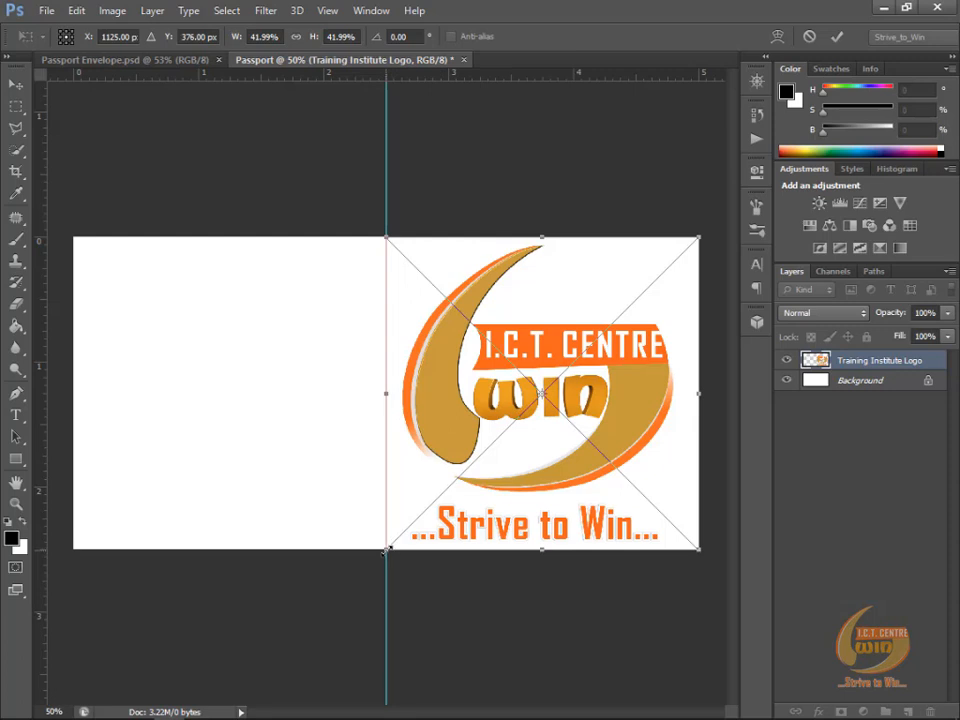
{"action": "left_click_drag", "start_coordinate": [386, 550], "coordinate": [507, 432]}
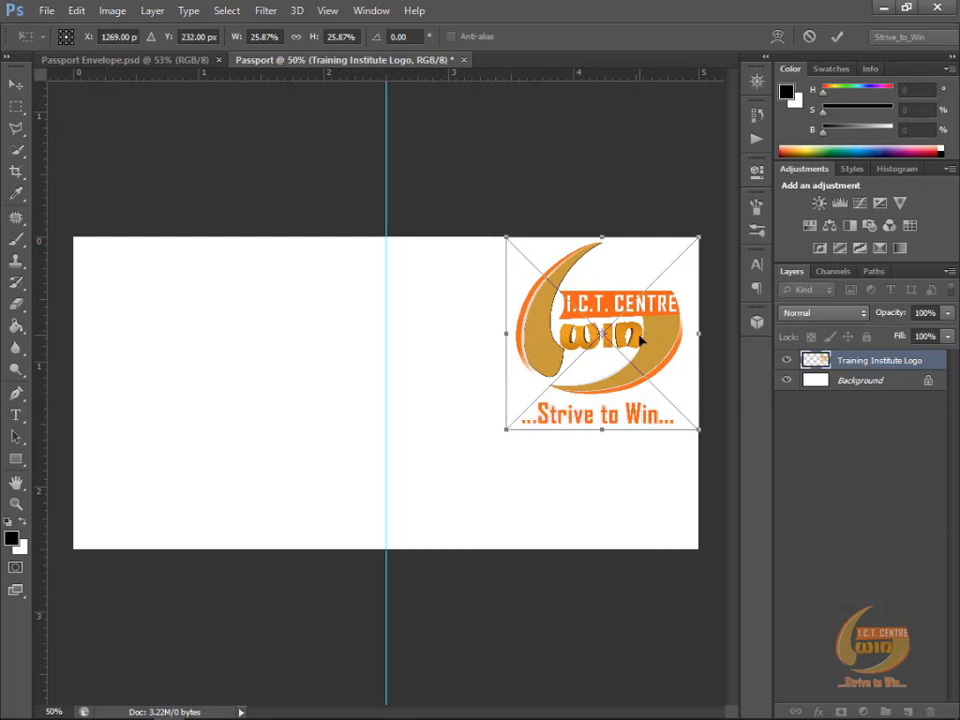
{"action": "left_click_drag", "start_coordinate": [640, 340], "coordinate": [602, 345]}
{"action": "left_click_drag", "start_coordinate": [583, 353], "coordinate": [581, 382]}
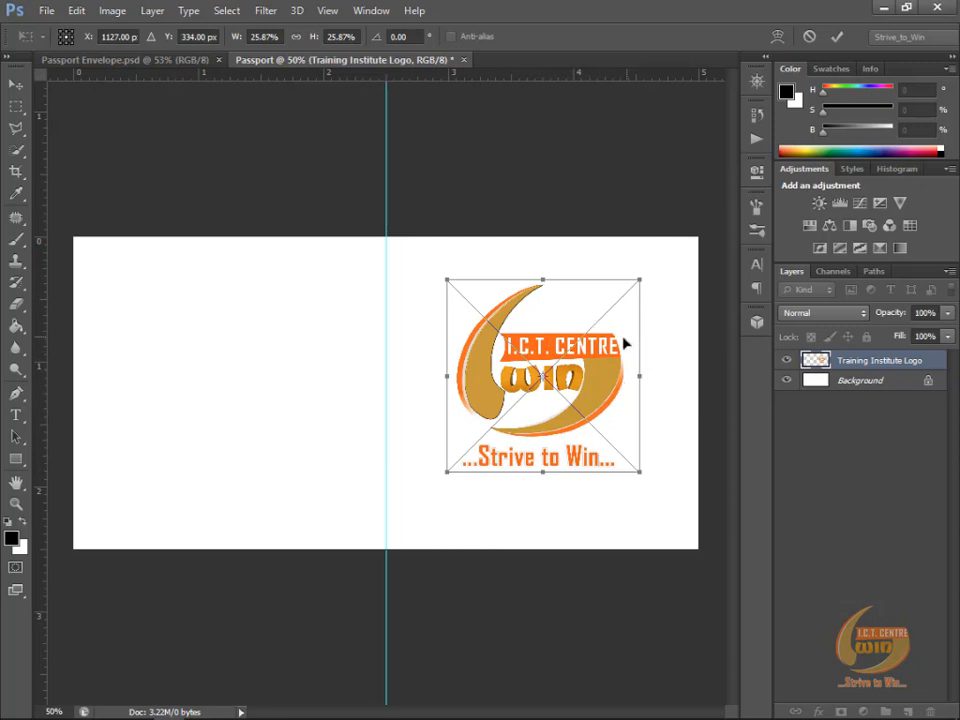
{"action": "left_click", "coordinate": [838, 37]}
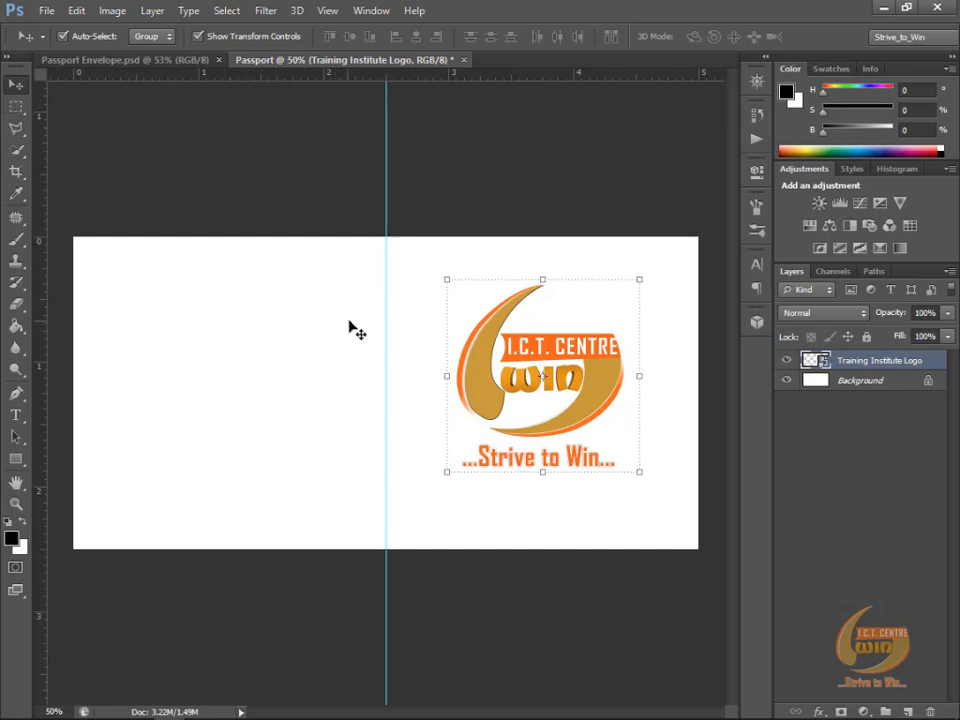
Step: Add a new layer above the logo and name it "orange top"
{"action": "left_click", "coordinate": [905, 709]}
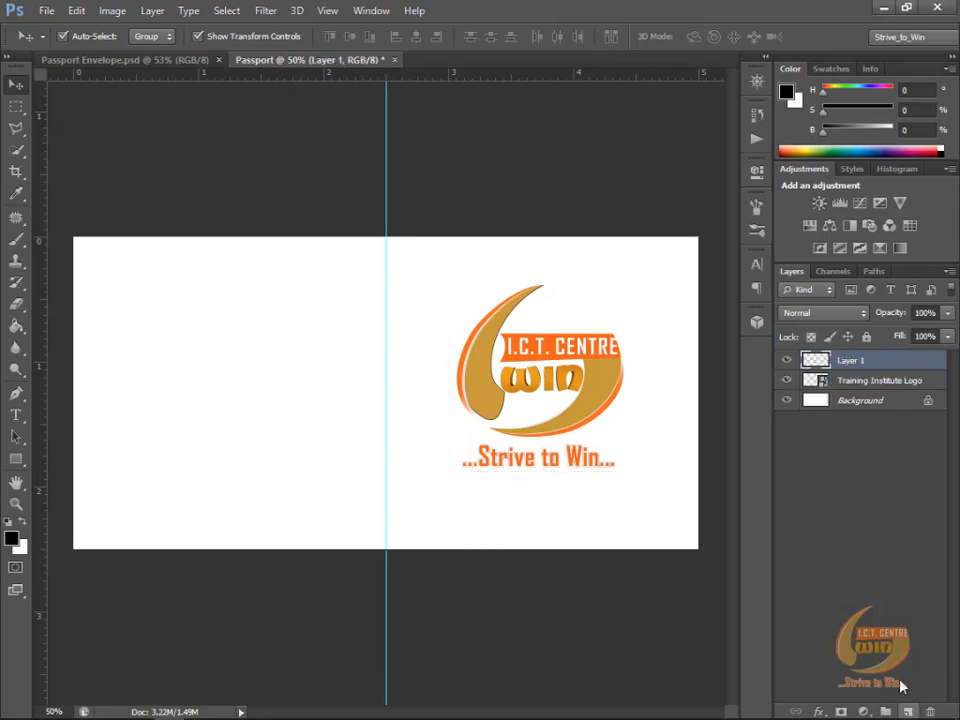
{"action": "double_click", "coordinate": [851, 362]}
{"action": "type", "text": "orange top"}
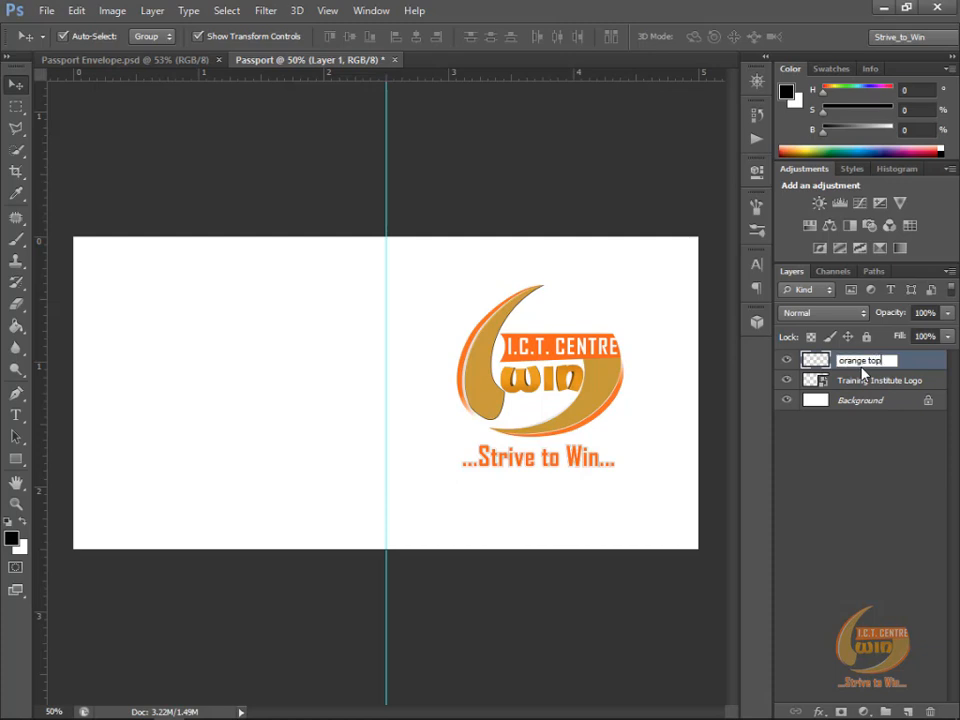
{"action": "key", "text": "Return"}
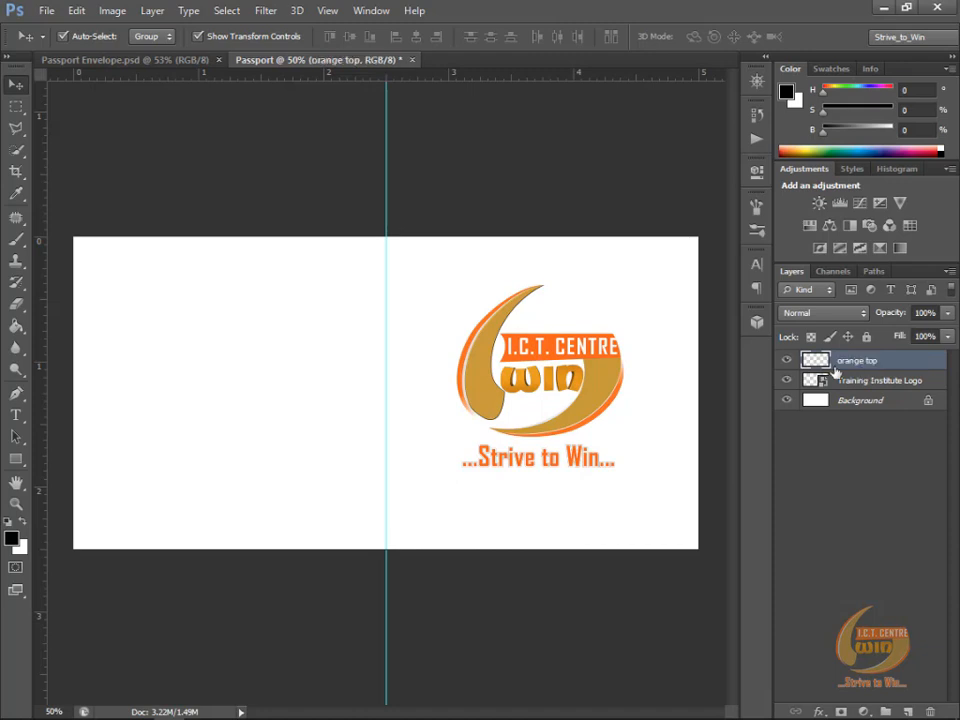
Step: Try the Rectangular Marquee's add, subtract and intersect modes on a selection in the canvas's upper left area
{"action": "left_click", "coordinate": [15, 107]}
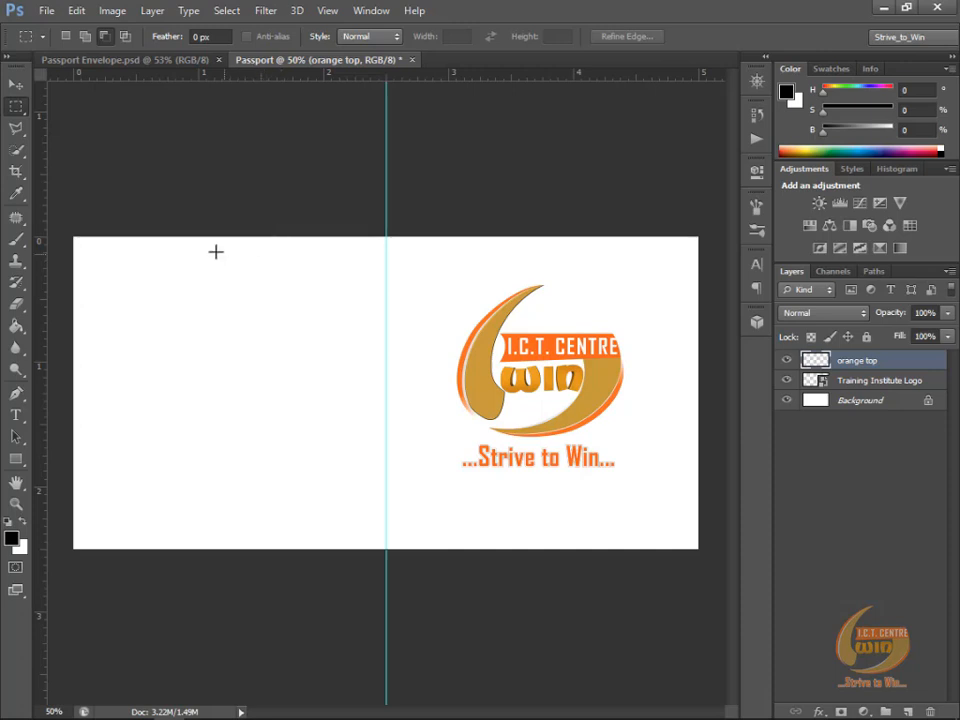
{"action": "left_click", "coordinate": [86, 37]}
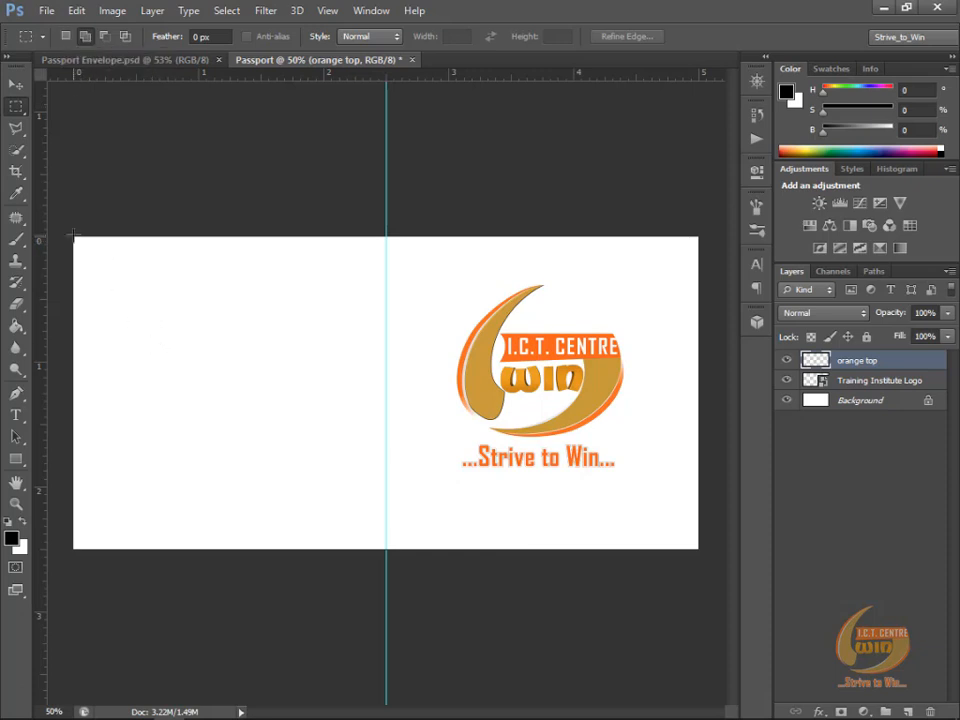
{"action": "left_click_drag", "start_coordinate": [75, 238], "coordinate": [360, 371]}
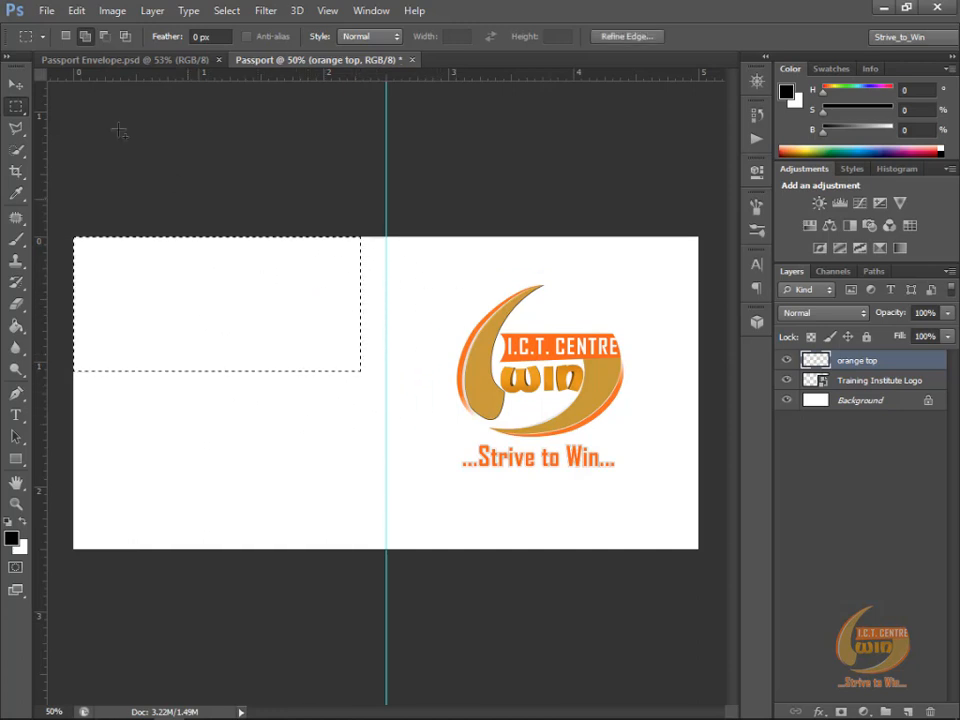
{"action": "left_click", "coordinate": [103, 39]}
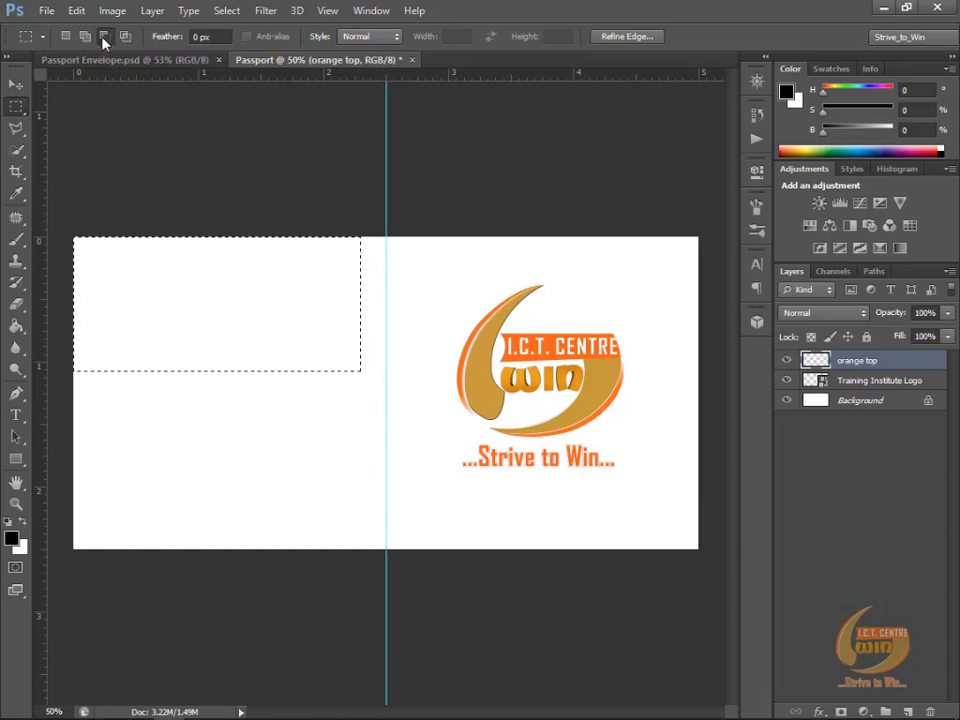
{"action": "left_click_drag", "start_coordinate": [395, 452], "coordinate": [297, 326]}
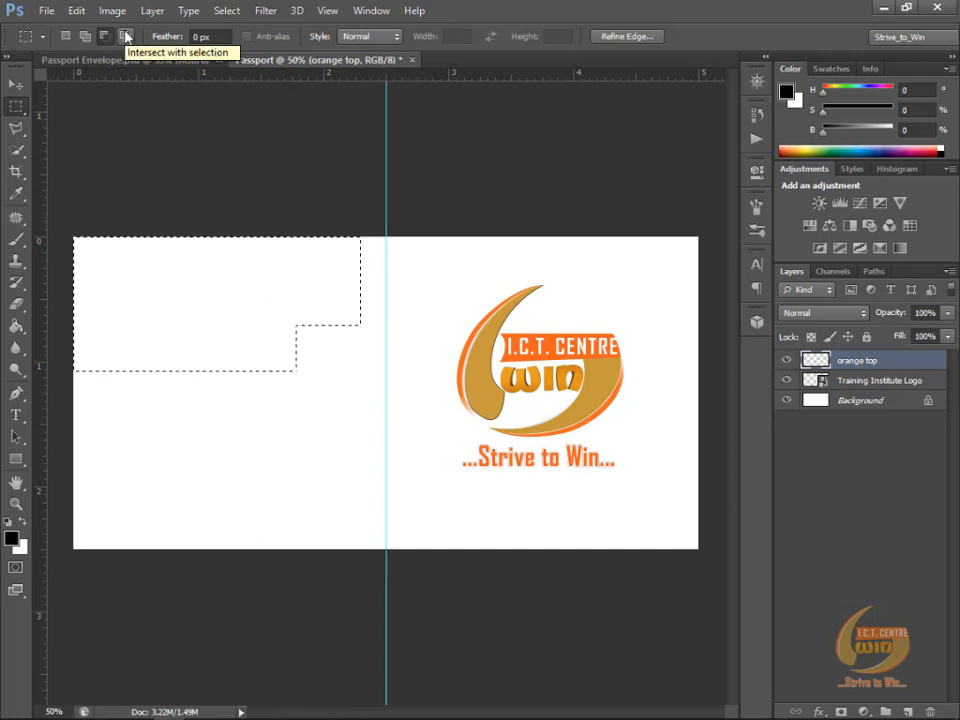
{"action": "left_click", "coordinate": [125, 36]}
{"action": "left_click_drag", "start_coordinate": [422, 439], "coordinate": [227, 285]}
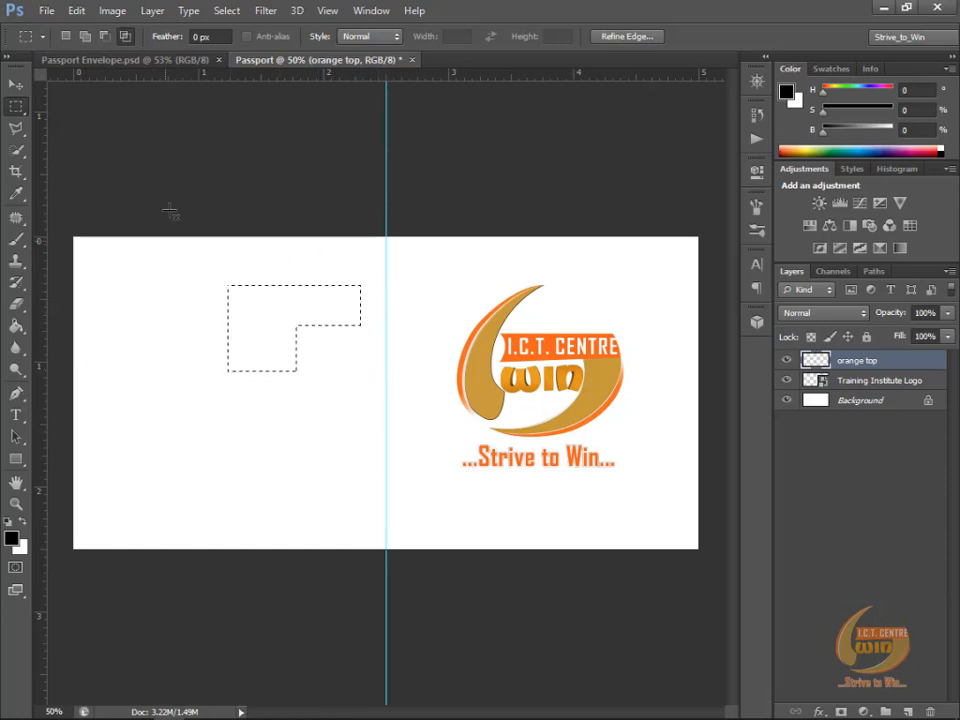
Step: Make a new rectangular selection across the canvas's full width along its top edge, 5 in wide and about 0.26 in high
{"action": "left_click", "coordinate": [68, 37]}
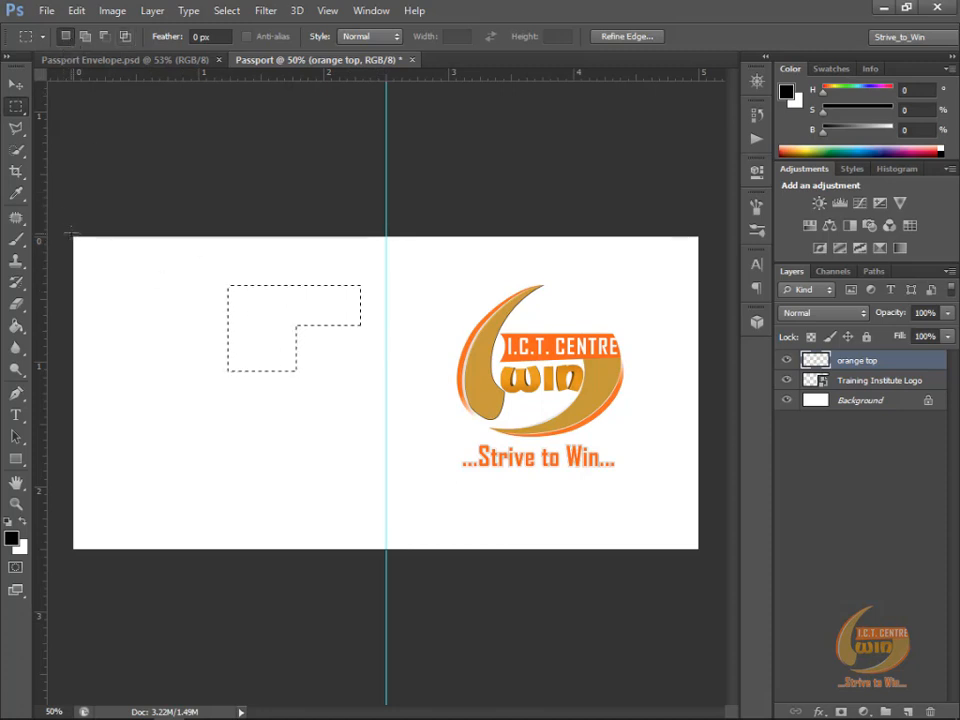
{"action": "left_click_drag", "start_coordinate": [74, 237], "coordinate": [711, 268]}
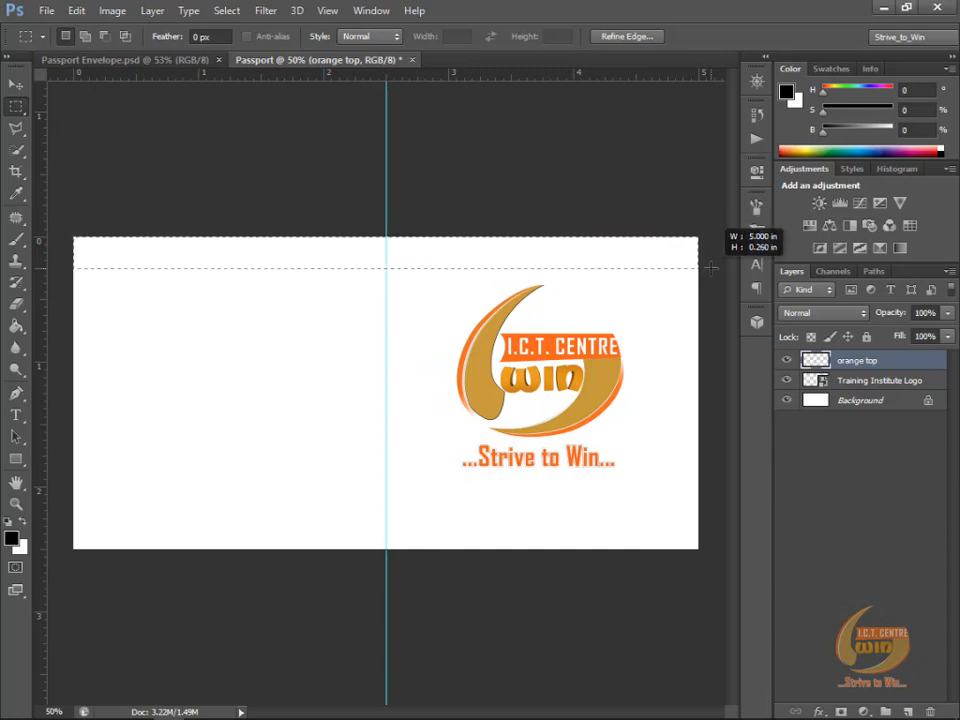
{"action": "left_click_drag", "start_coordinate": [711, 268], "coordinate": [711, 268]}
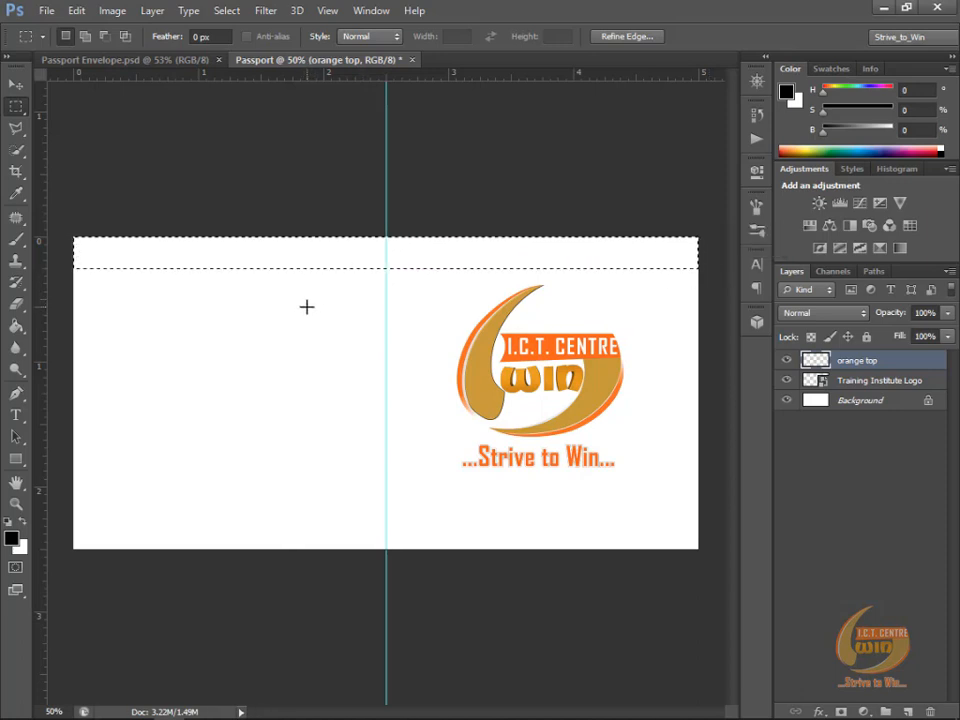
Step: Set the foreground color to orange with hex value ff6600
{"action": "left_click", "coordinate": [12, 540]}
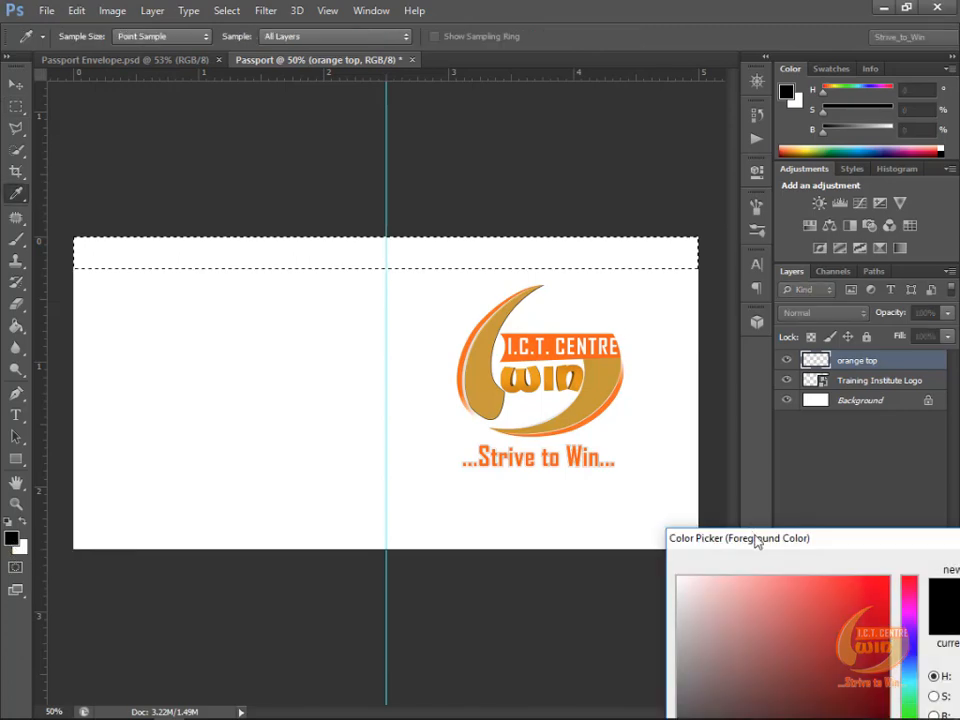
{"action": "left_click_drag", "start_coordinate": [768, 541], "coordinate": [288, 347]}
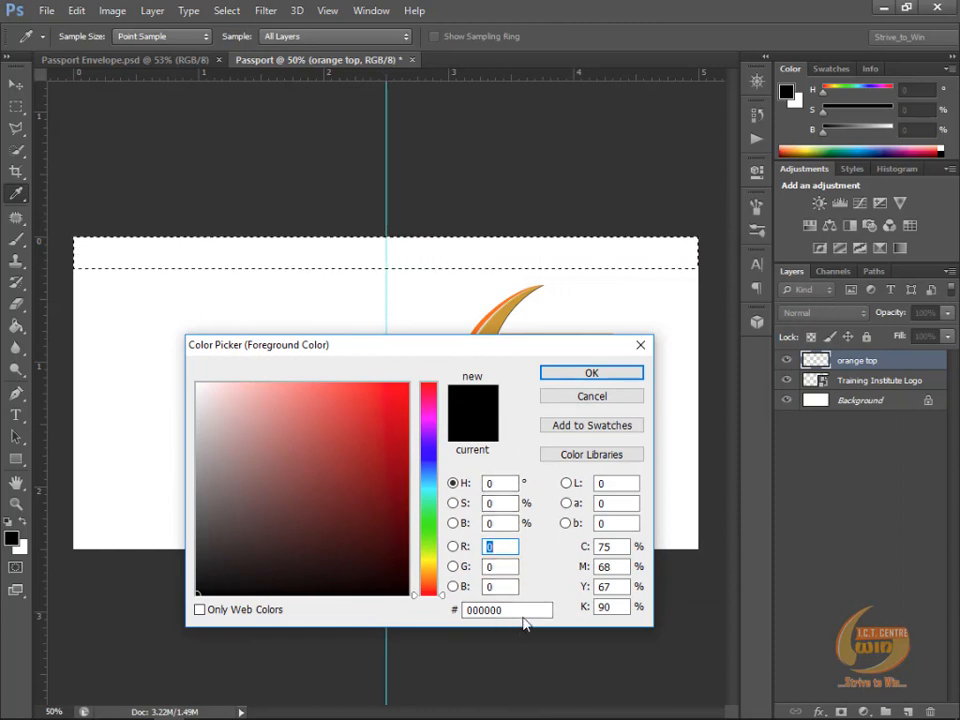
{"action": "left_click_drag", "start_coordinate": [527, 609], "coordinate": [447, 607]}
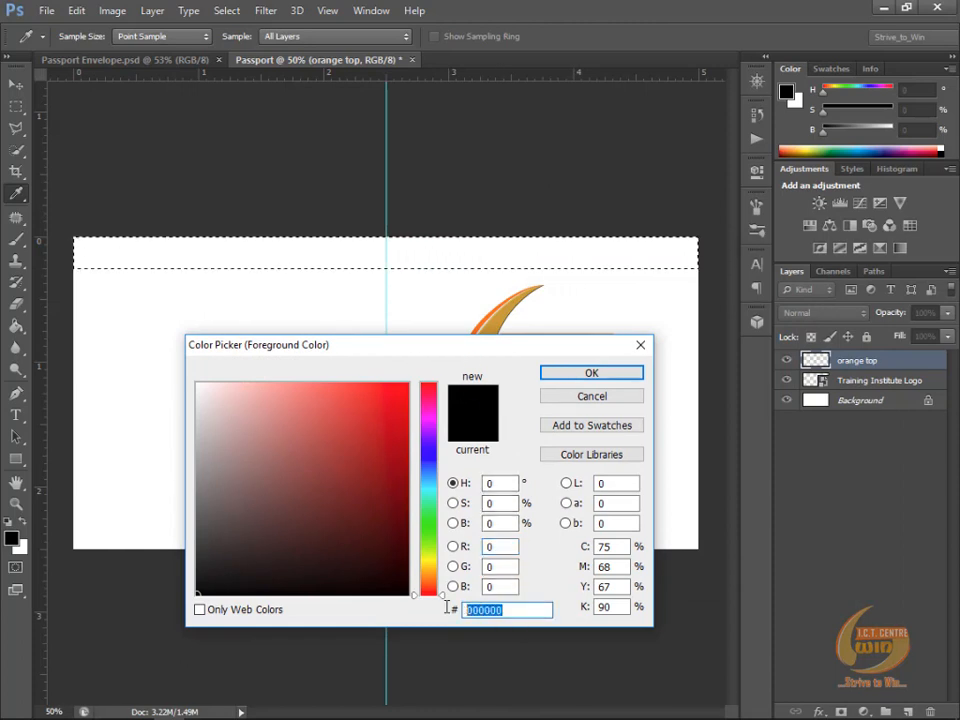
{"action": "type", "text": "ff66"}
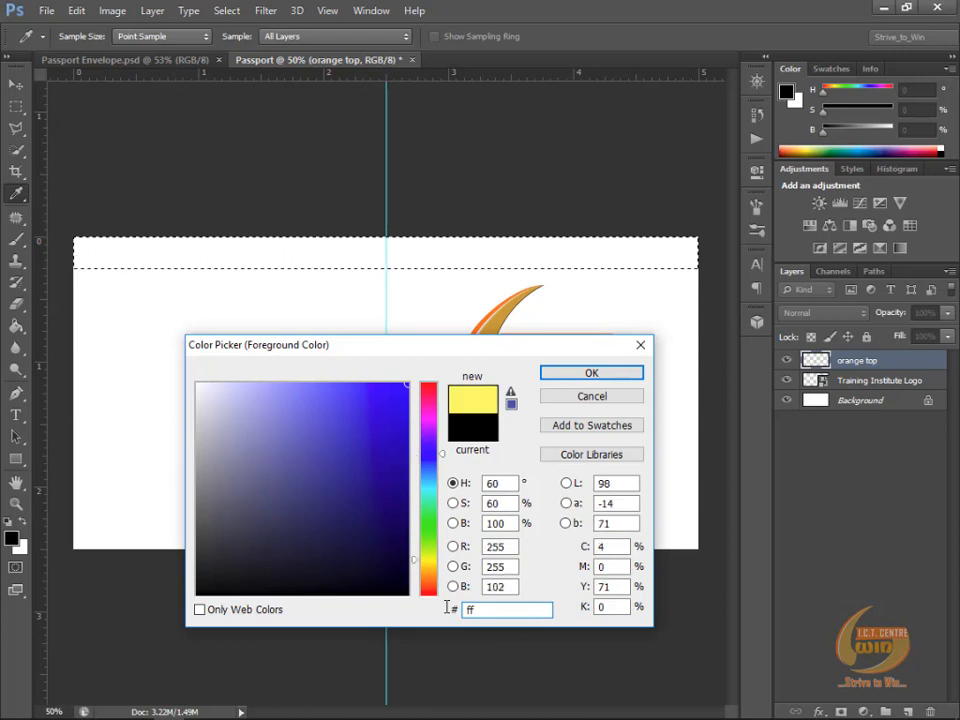
{"action": "type", "text": "00"}
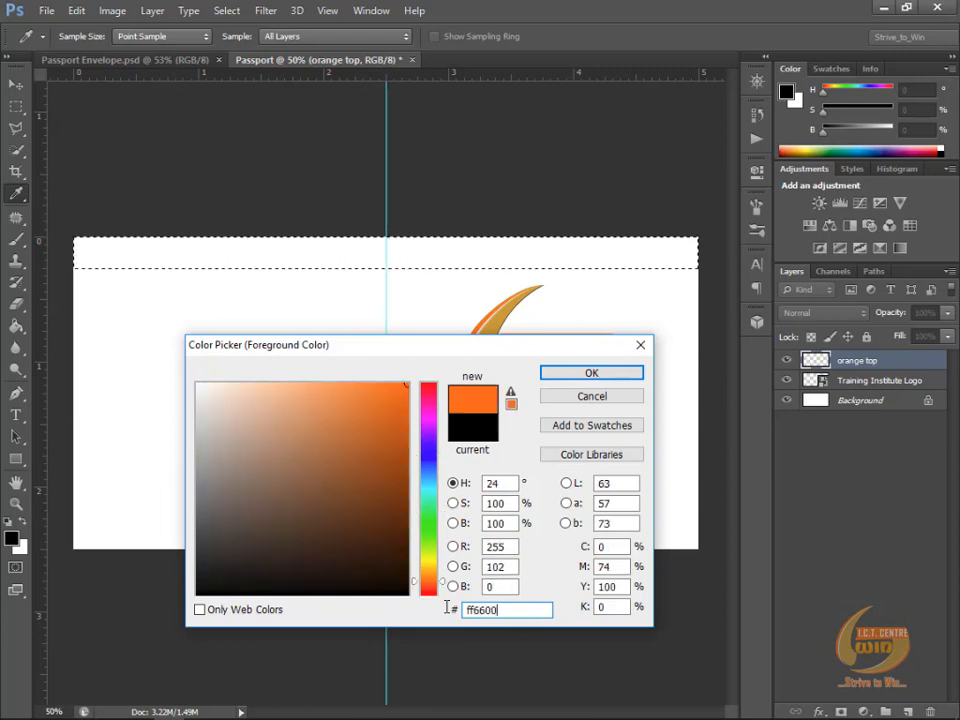
{"action": "left_click", "coordinate": [593, 373]}
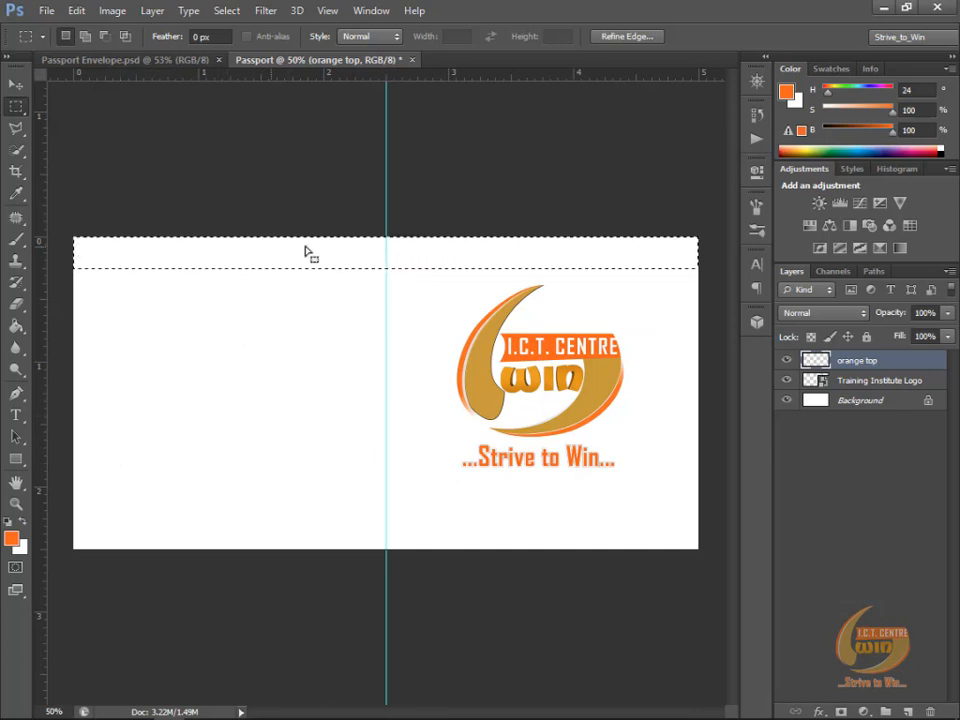
Step: Fill the selected top band on the "orange top" layer with the foreground color using the Paint Bucket, and deselect it
{"action": "left_click", "coordinate": [17, 330]}
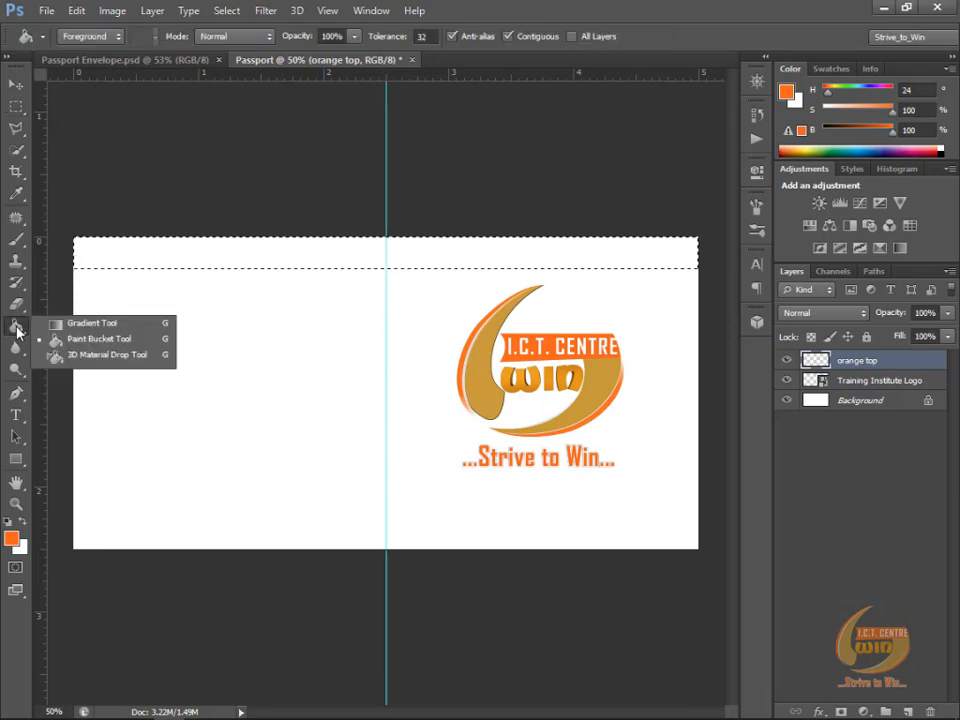
{"action": "left_click", "coordinate": [102, 340]}
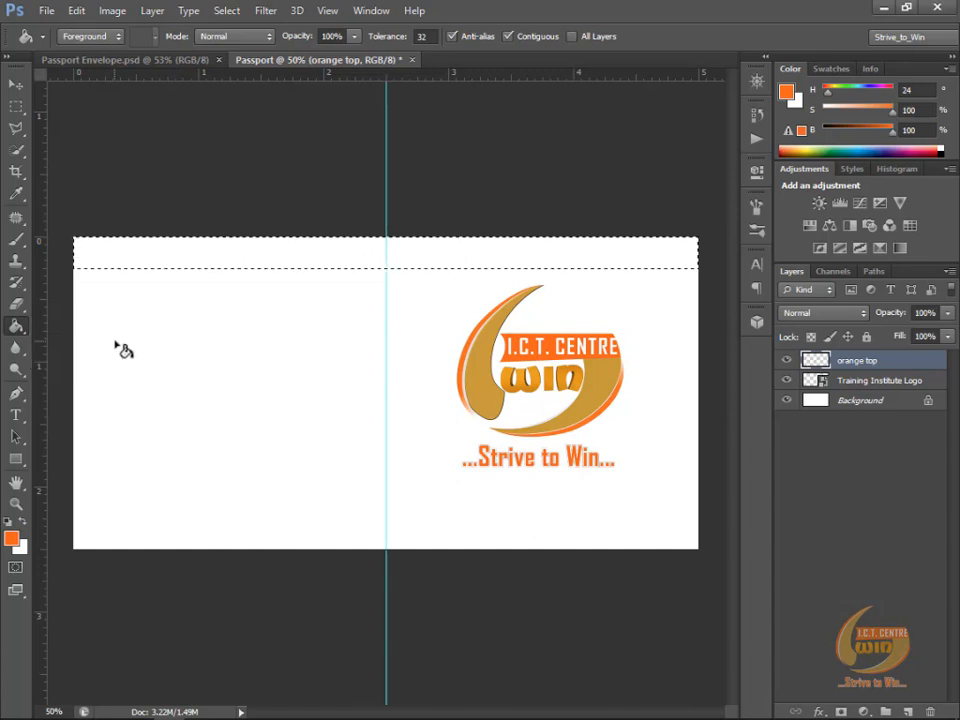
{"action": "left_click", "coordinate": [295, 252]}
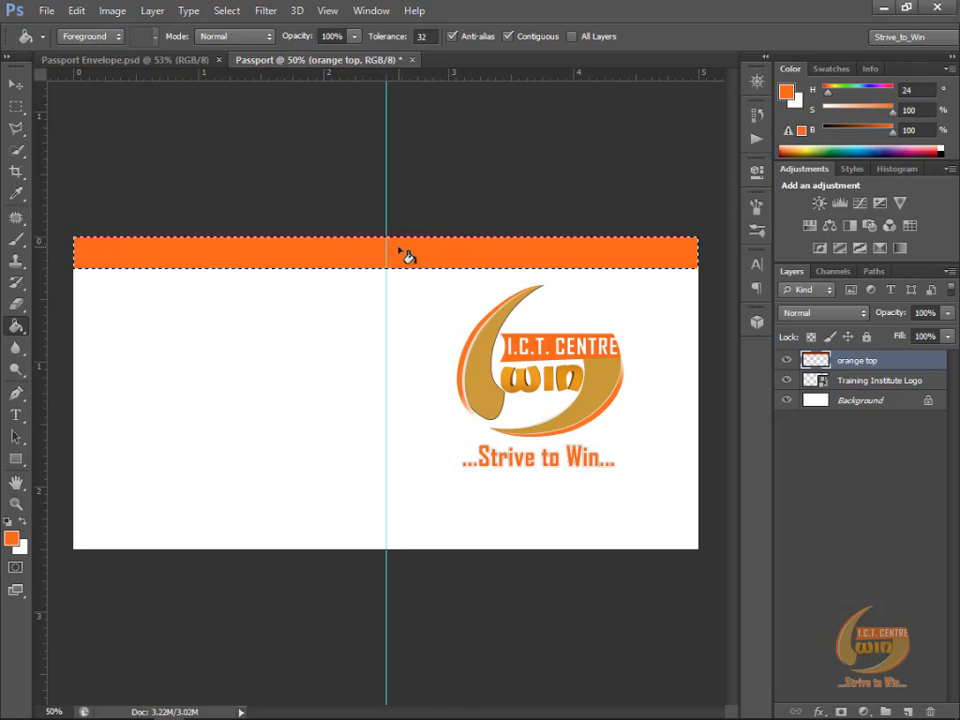
{"action": "left_click", "coordinate": [227, 12]}
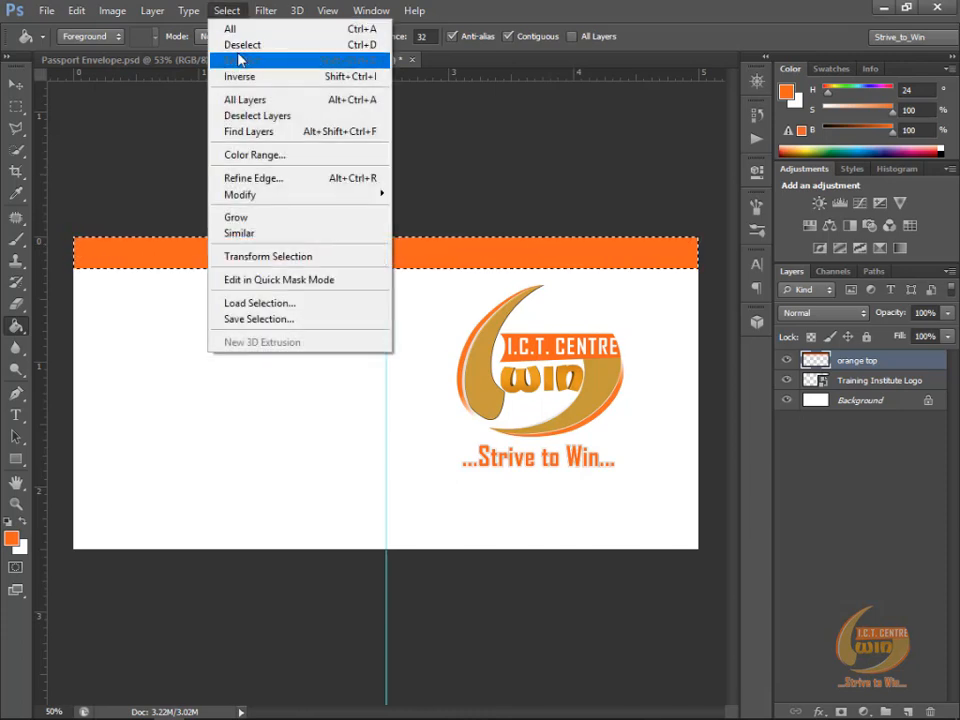
{"action": "left_click", "coordinate": [240, 46]}
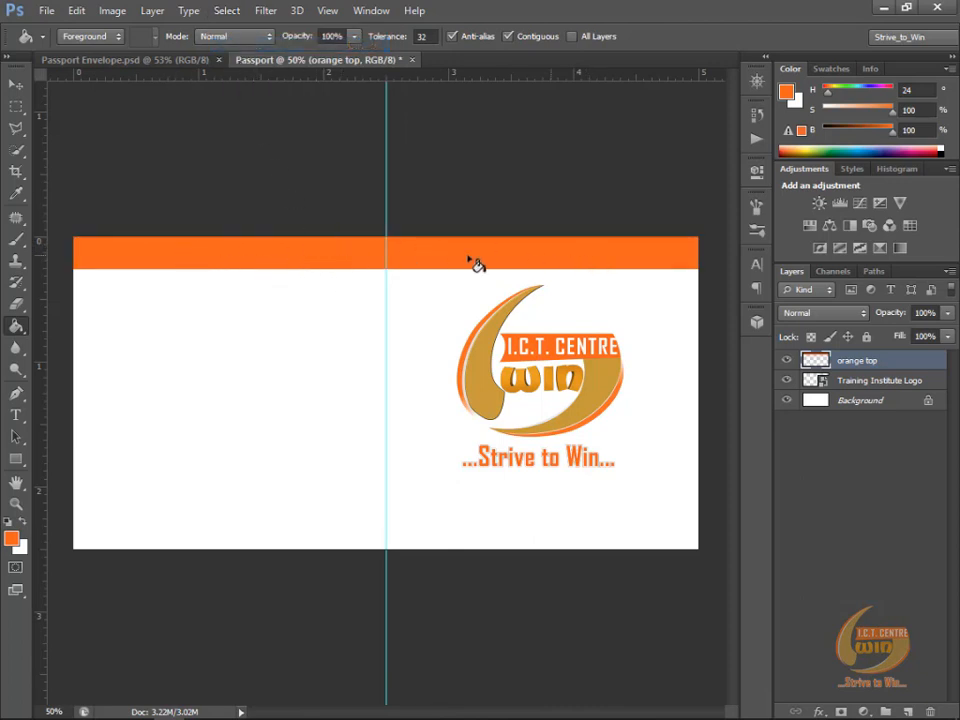
Step: Compare with the Passport Envelope.psd design and place a vertical guide at the logo's left edge in the Passport document
{"action": "left_click", "coordinate": [17, 108]}
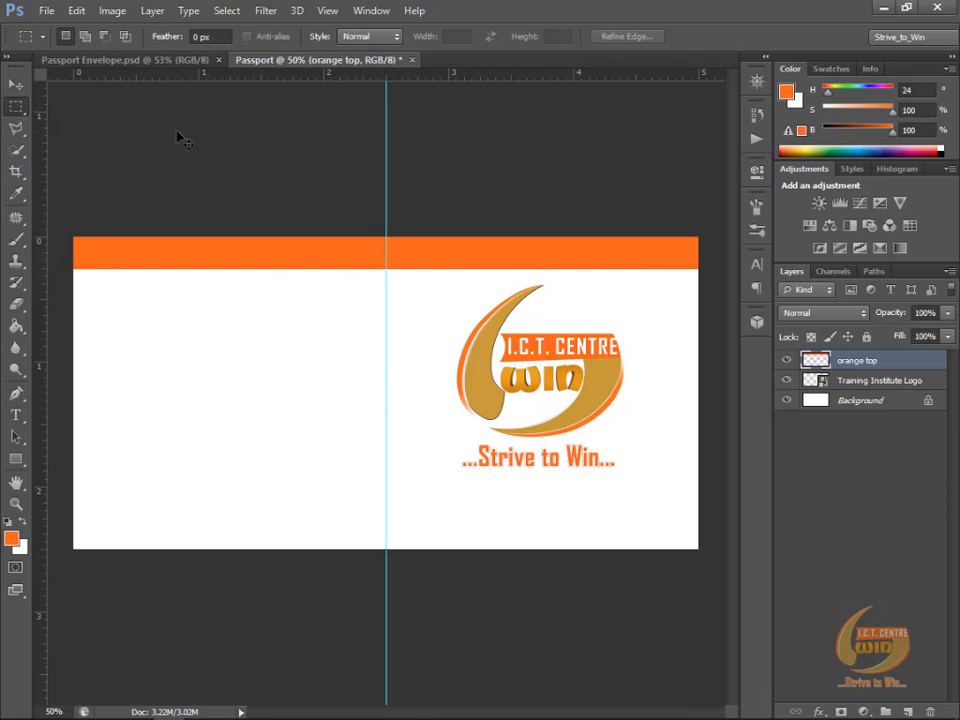
{"action": "key", "text": "ctrl+Tab"}
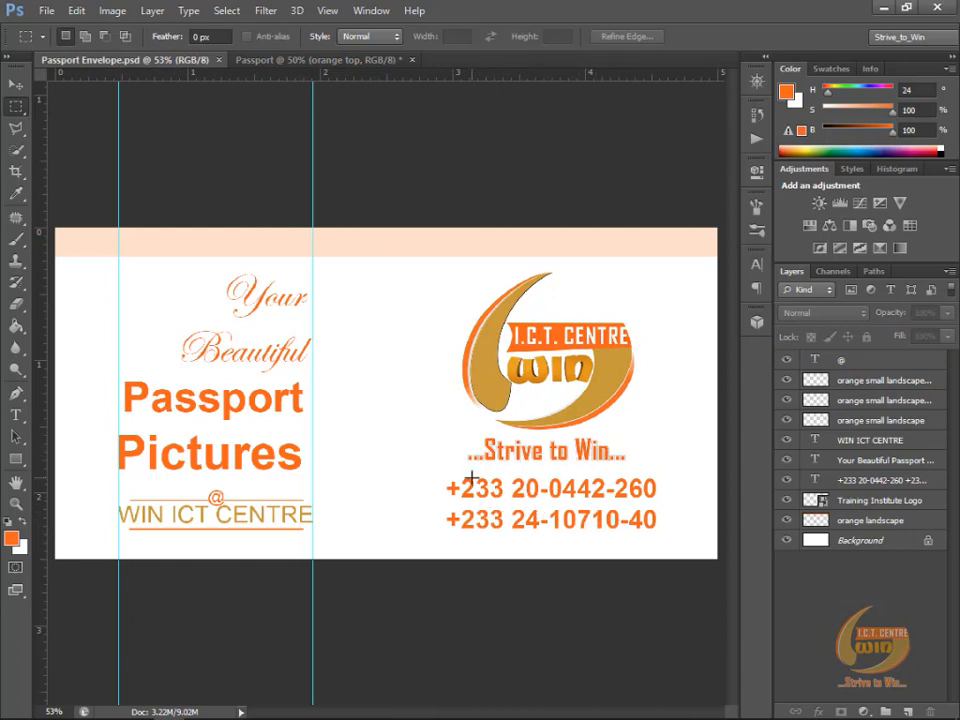
{"action": "key", "text": "ctrl+Tab"}
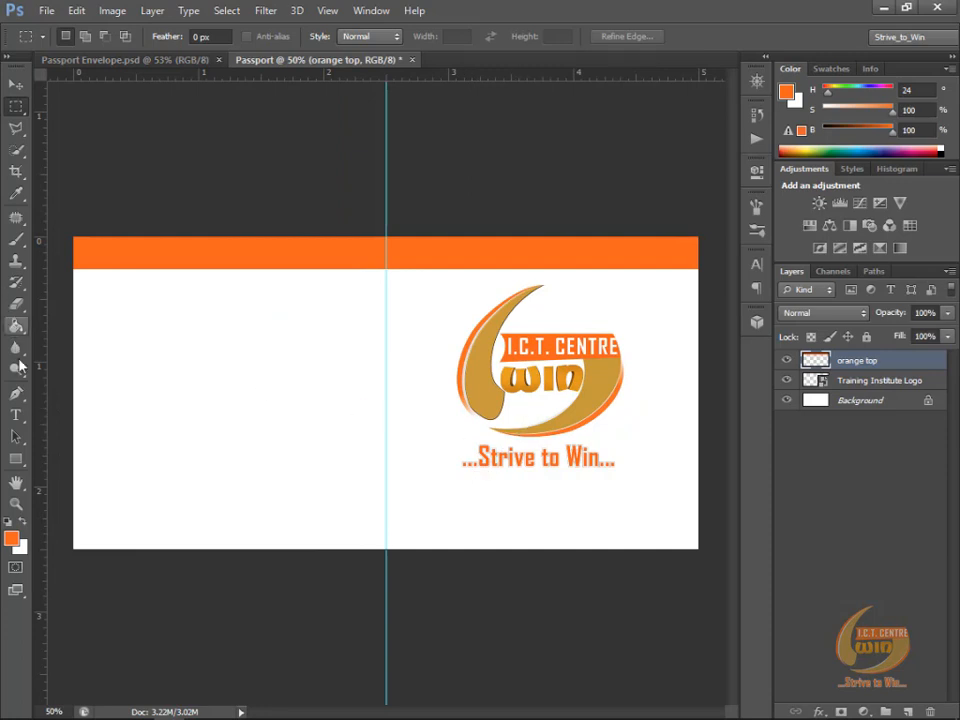
{"action": "left_click", "coordinate": [25, 417]}
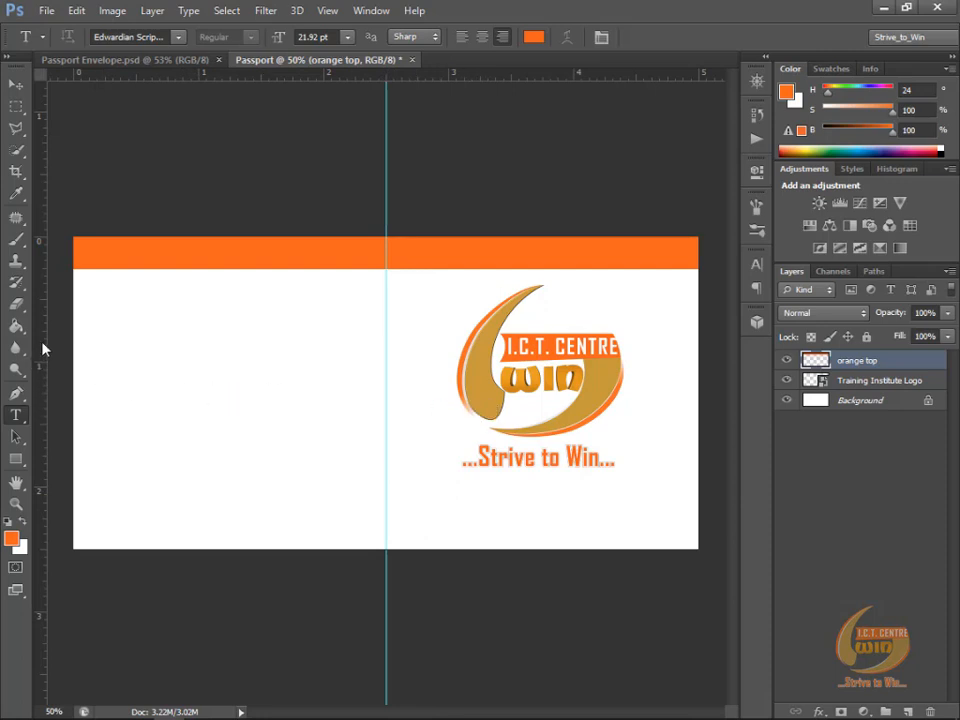
{"action": "left_click_drag", "start_coordinate": [43, 348], "coordinate": [456, 398]}
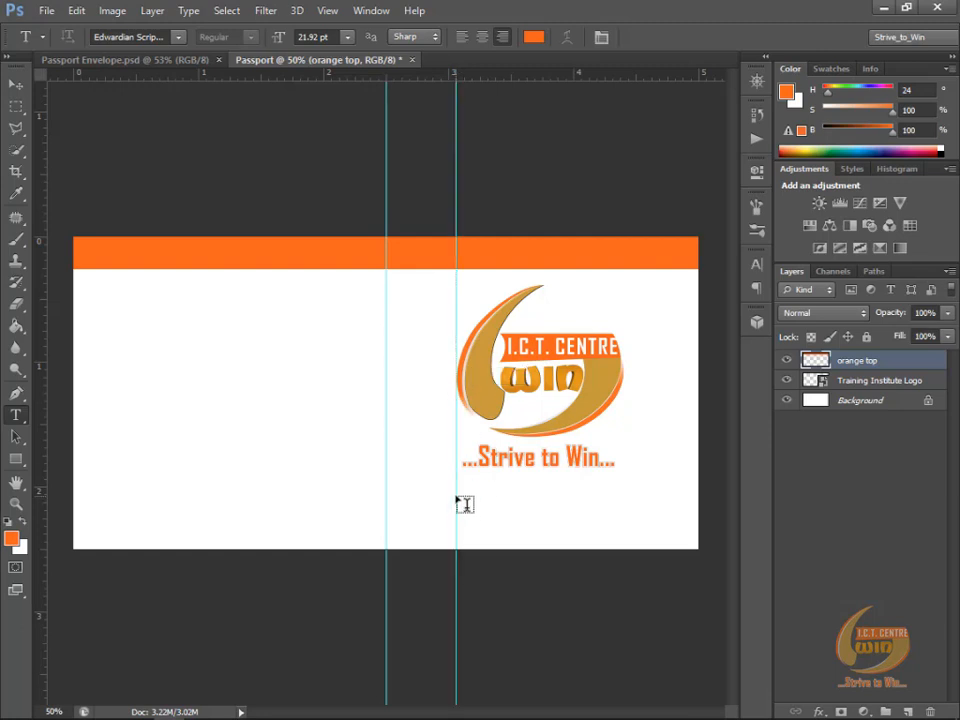
Step: Add a text layer with the centre's two phone numbers on separate lines and move it below the logo's slogan
{"action": "left_click", "coordinate": [457, 497]}
{"action": "type", "text": "+"}
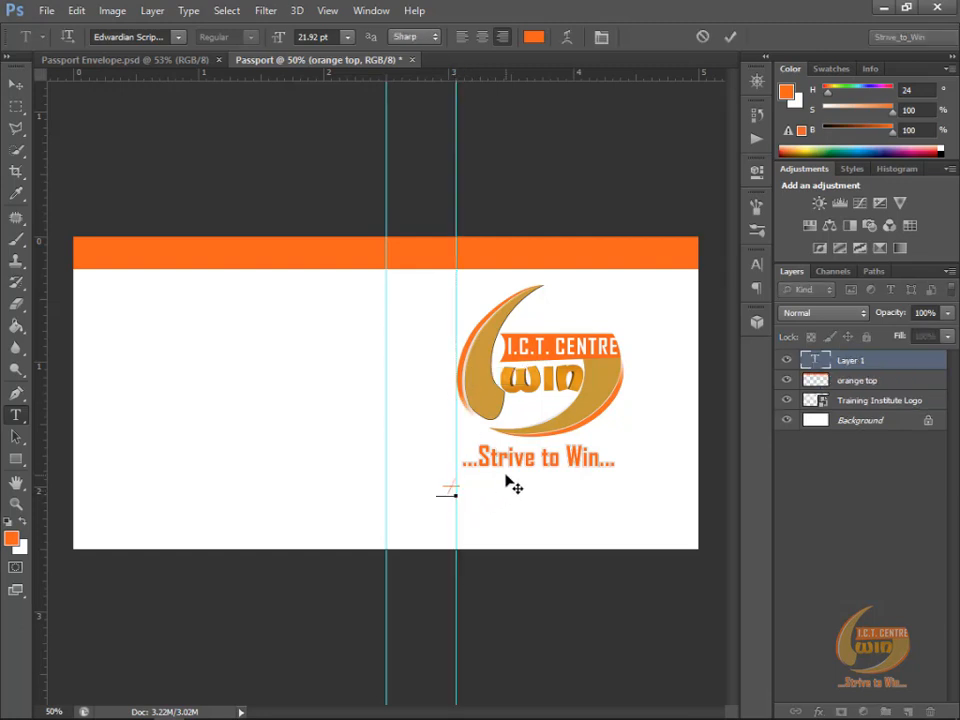
{"action": "key", "text": "BackSpace"}
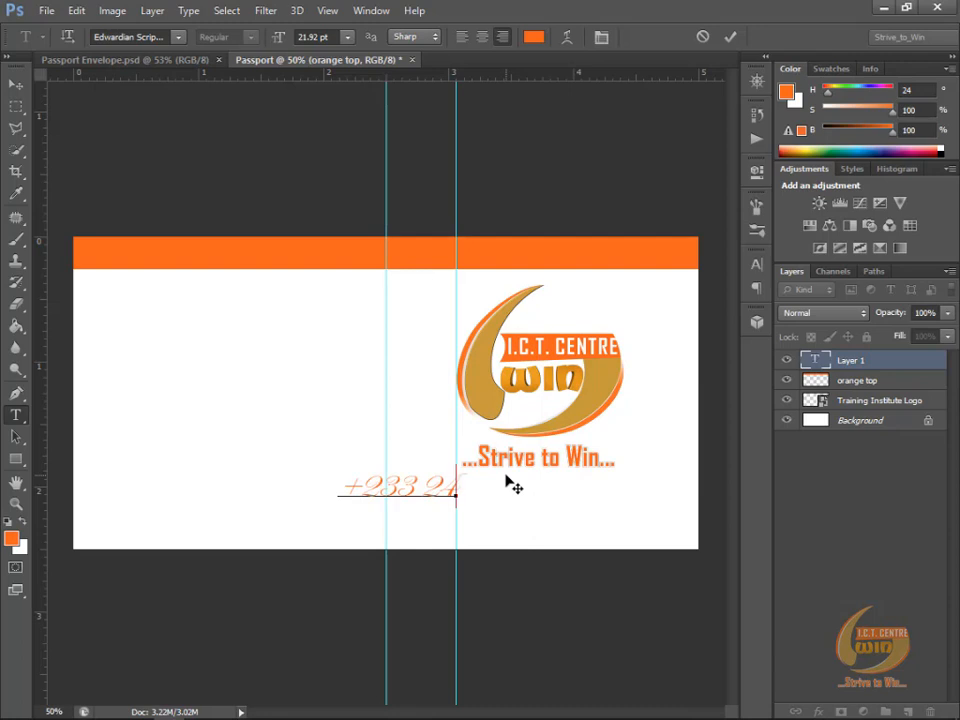
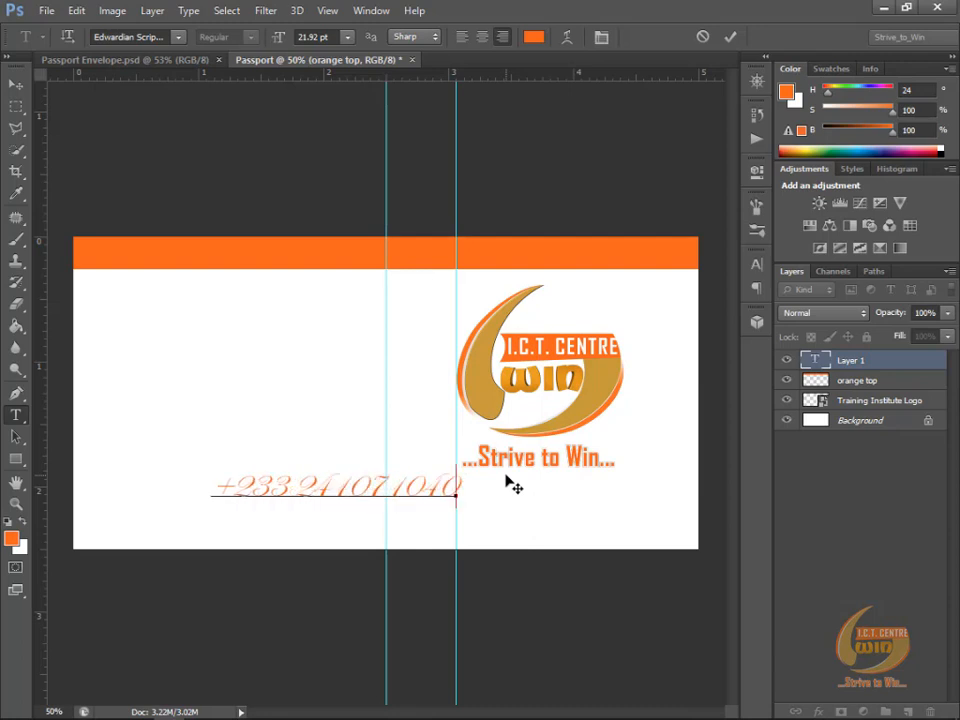
{"action": "key", "text": "Return"}
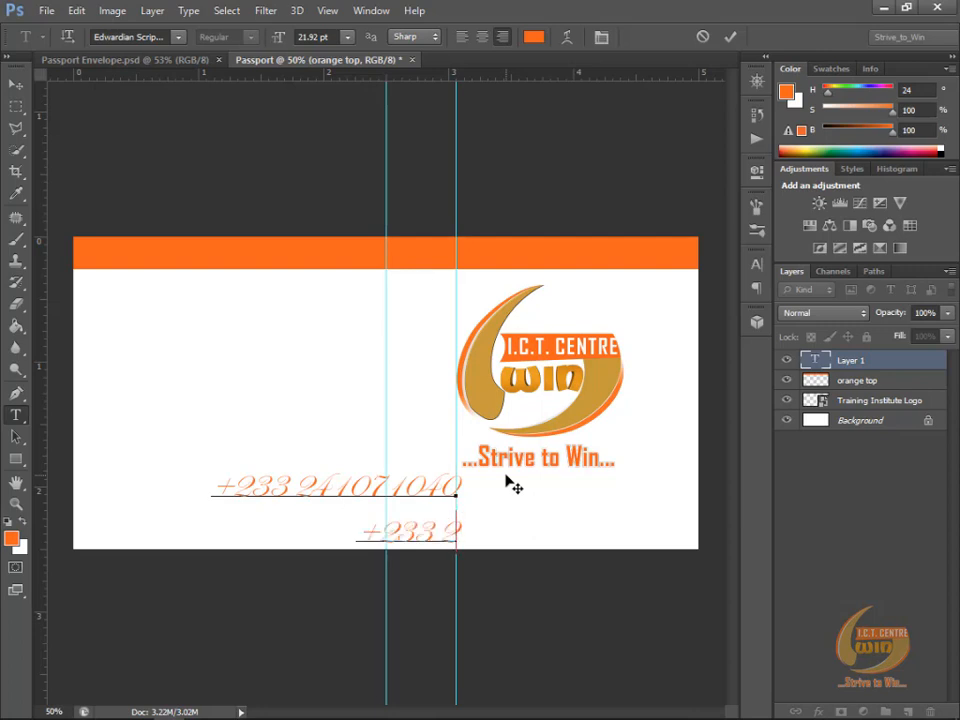
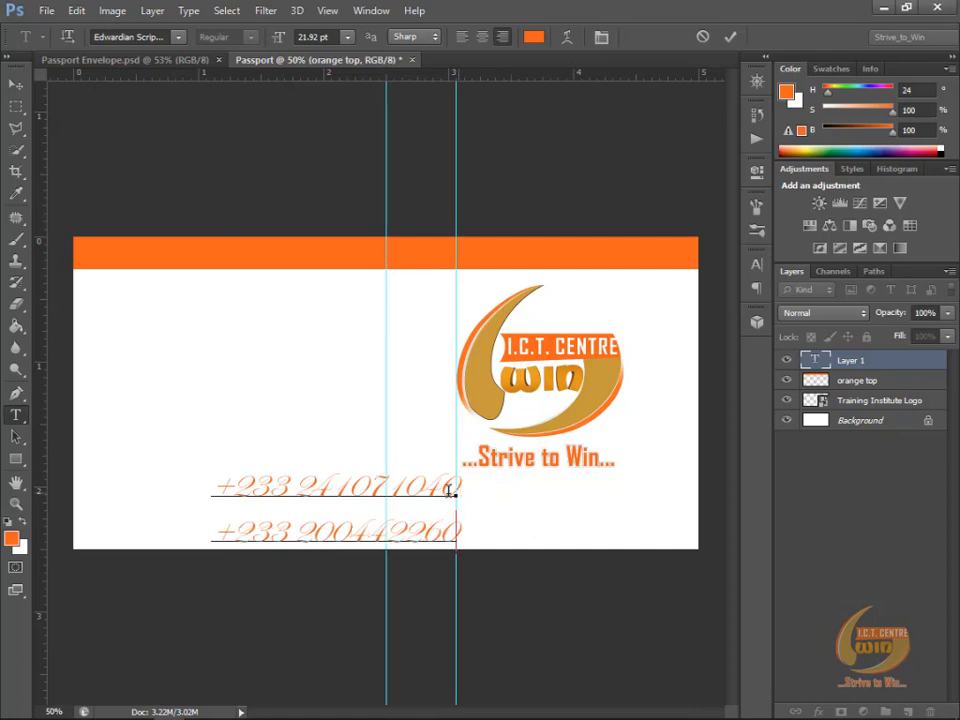
{"action": "left_click", "coordinate": [733, 44]}
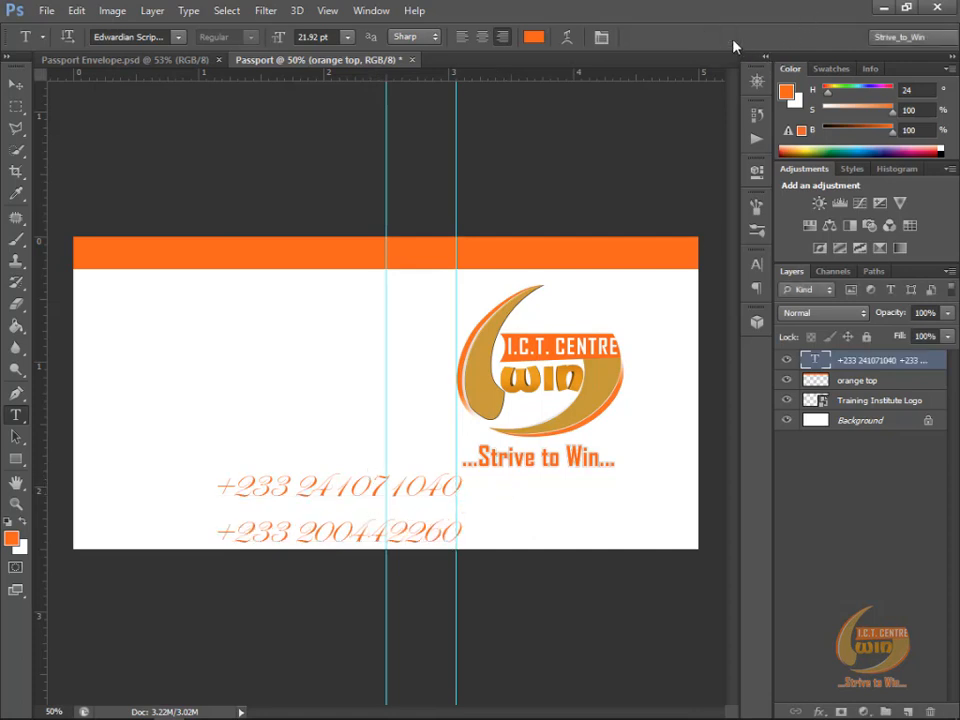
{"action": "left_click", "coordinate": [14, 83]}
{"action": "left_click_drag", "start_coordinate": [401, 497], "coordinate": [631, 487]}
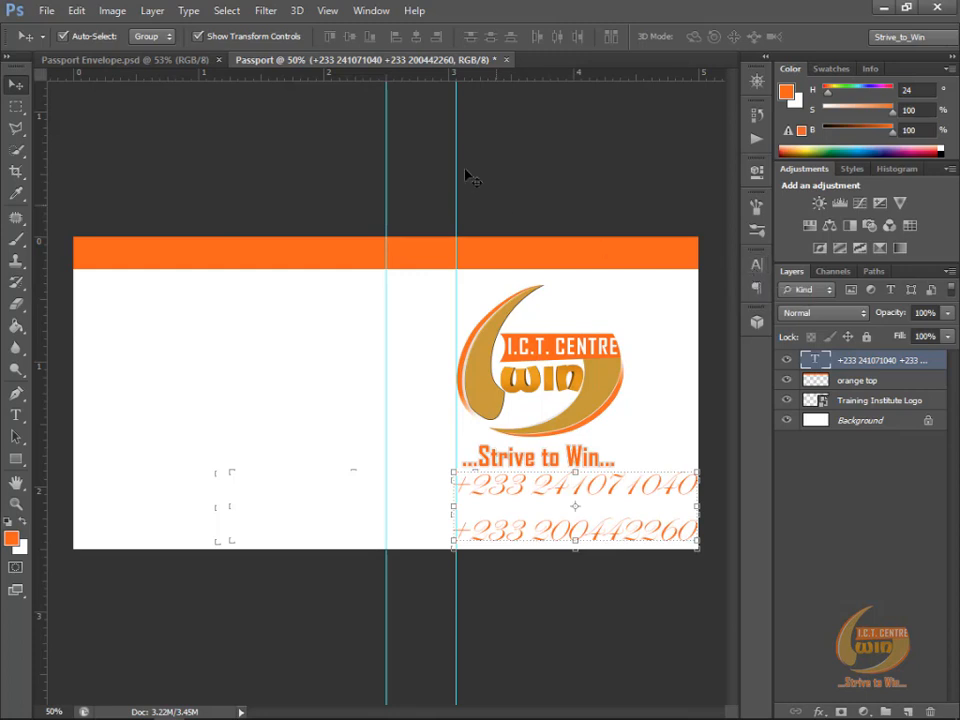
Step: Change the font of the phone-number text layer to Arial
{"action": "left_click", "coordinate": [371, 12]}
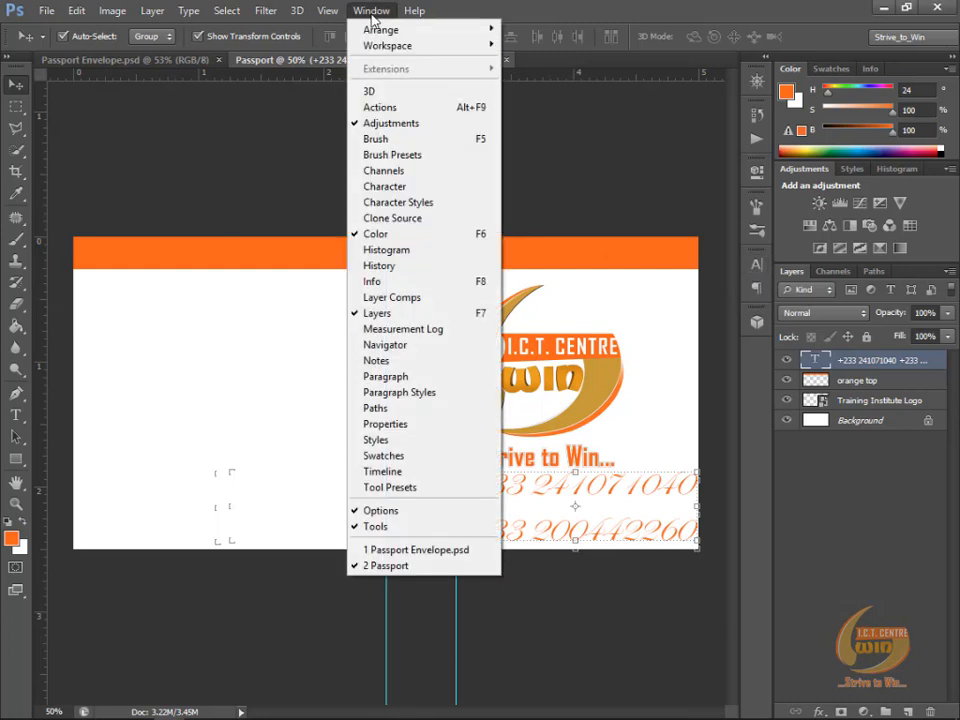
{"action": "left_click", "coordinate": [388, 190]}
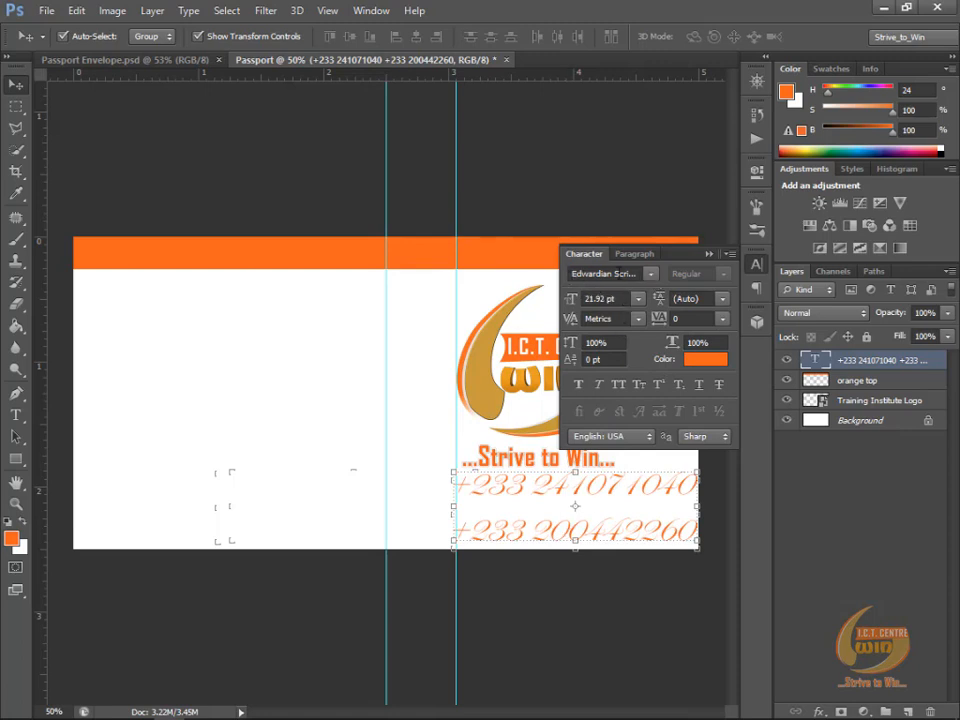
{"action": "left_click", "coordinate": [604, 273]}
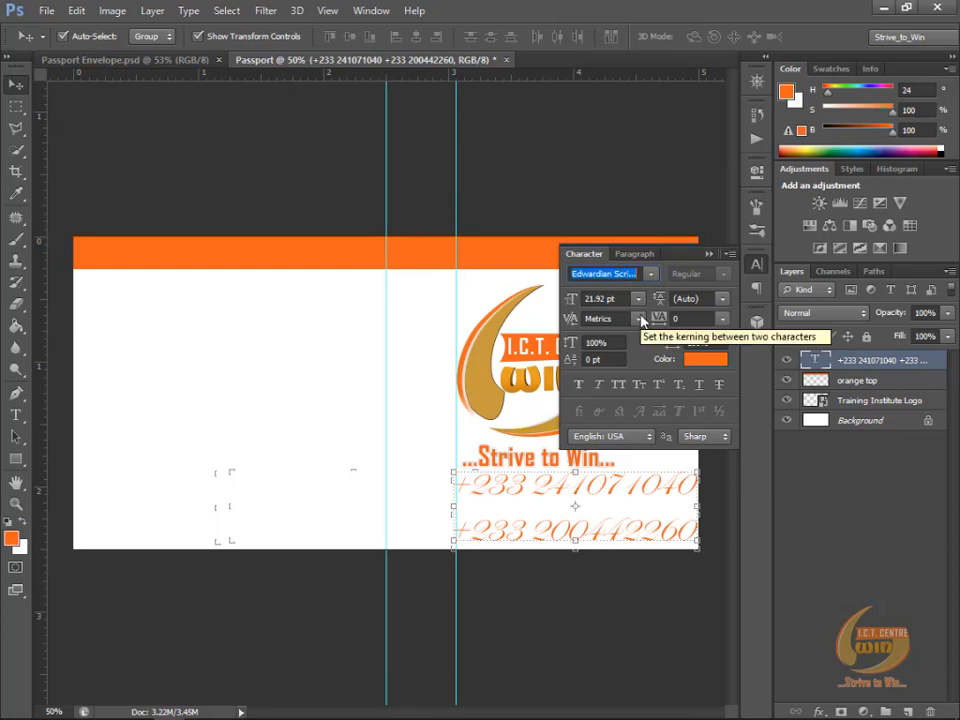
{"action": "type", "text": "Arial"}
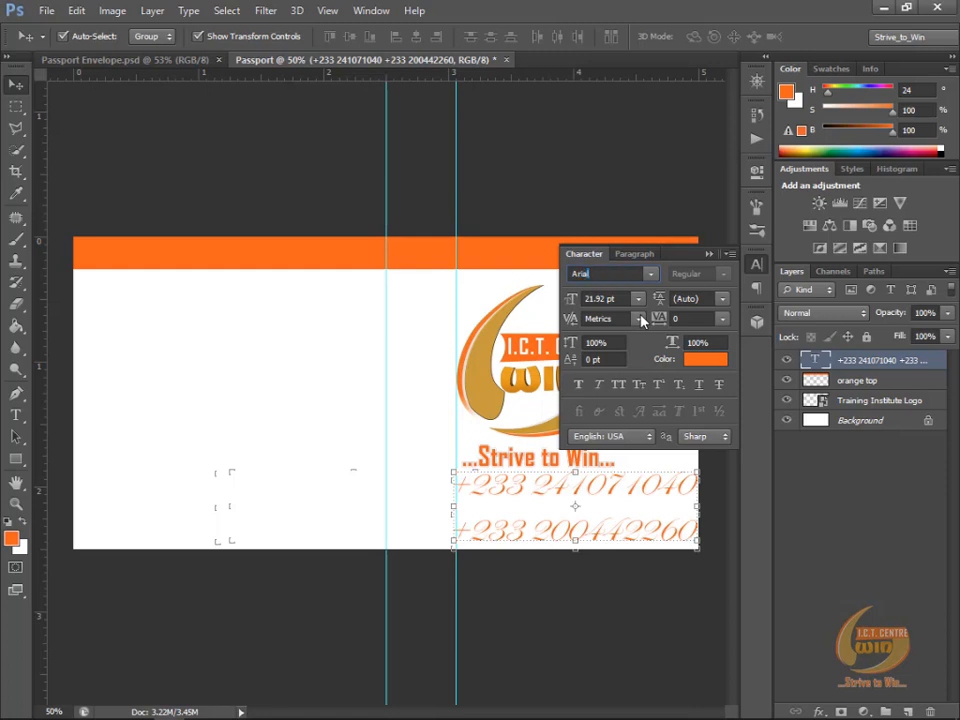
{"action": "key", "text": "Return"}
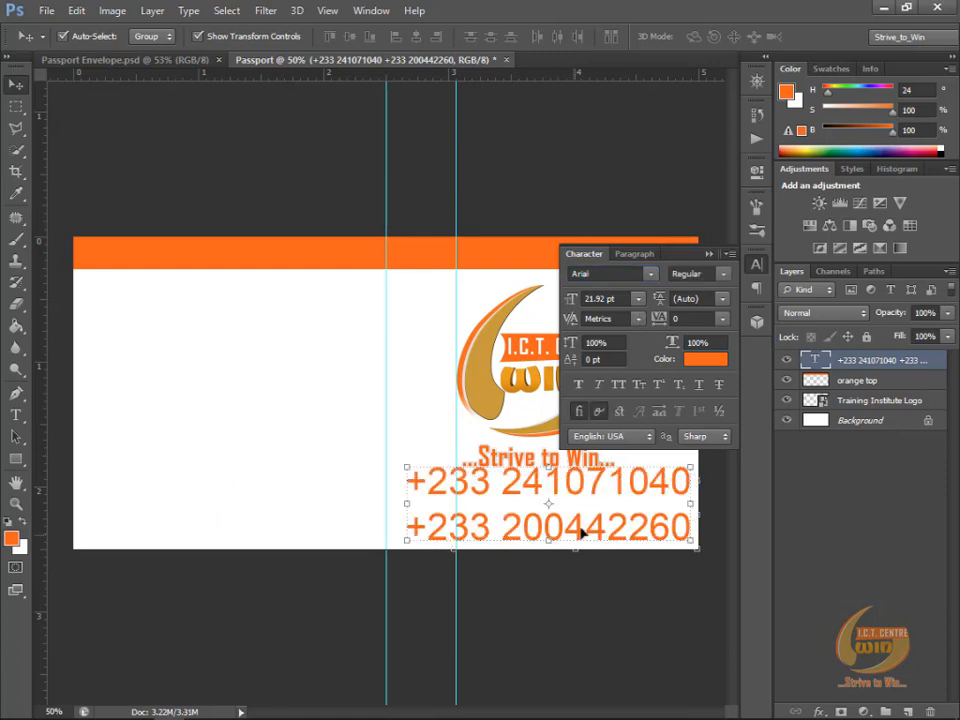
Step: Set the phone-number text to 14 pt and move it under the slogan, against the guide at the logo's left edge
{"action": "left_click", "coordinate": [637, 299]}
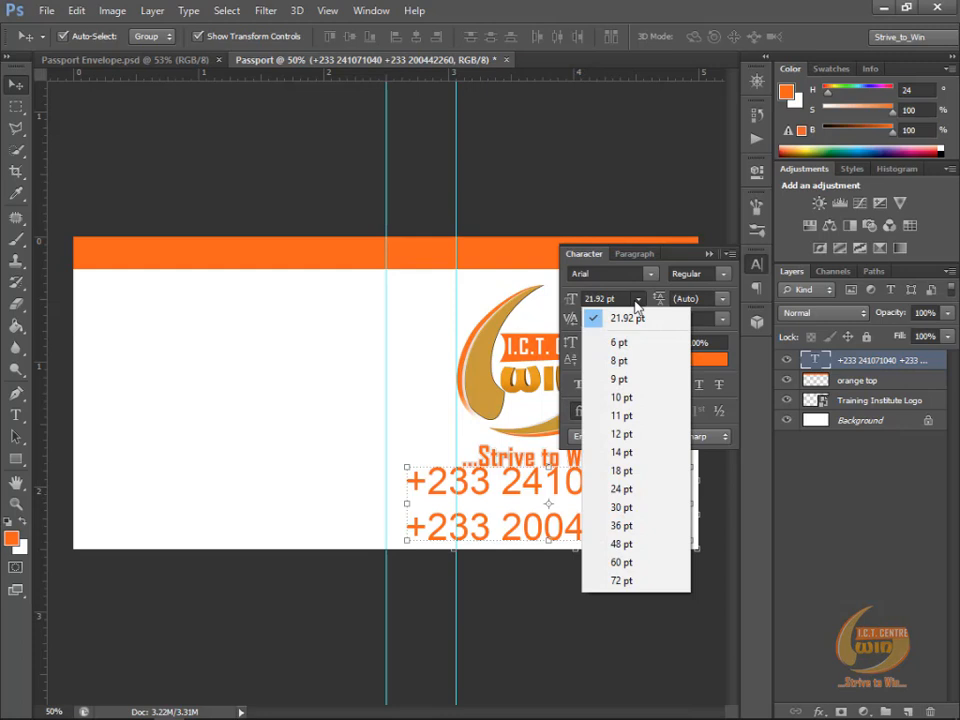
{"action": "left_click", "coordinate": [621, 440]}
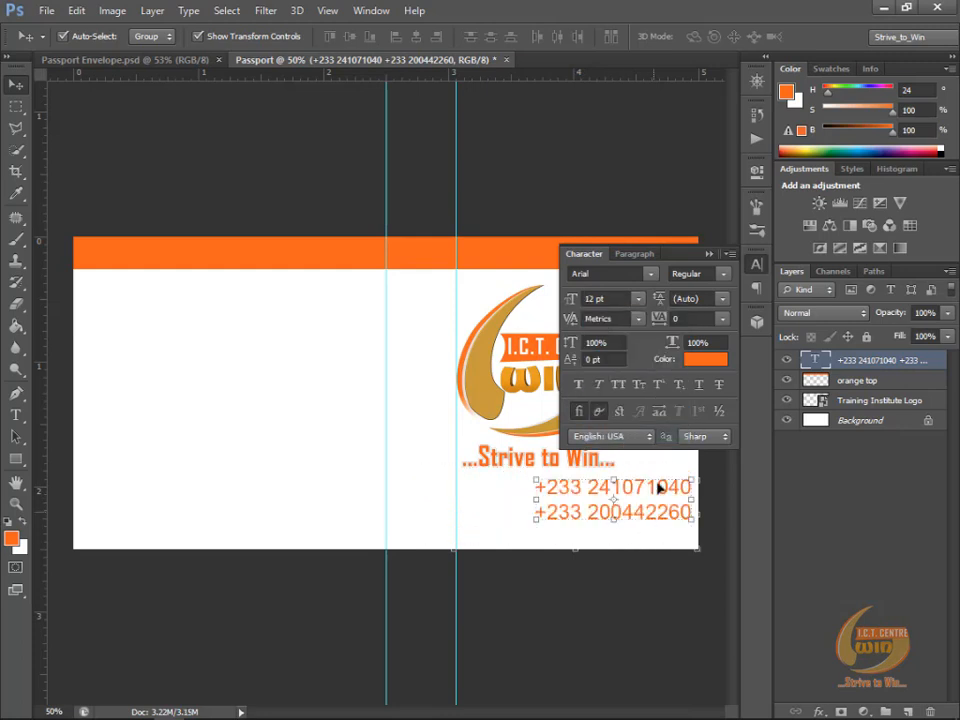
{"action": "left_click", "coordinate": [637, 299]}
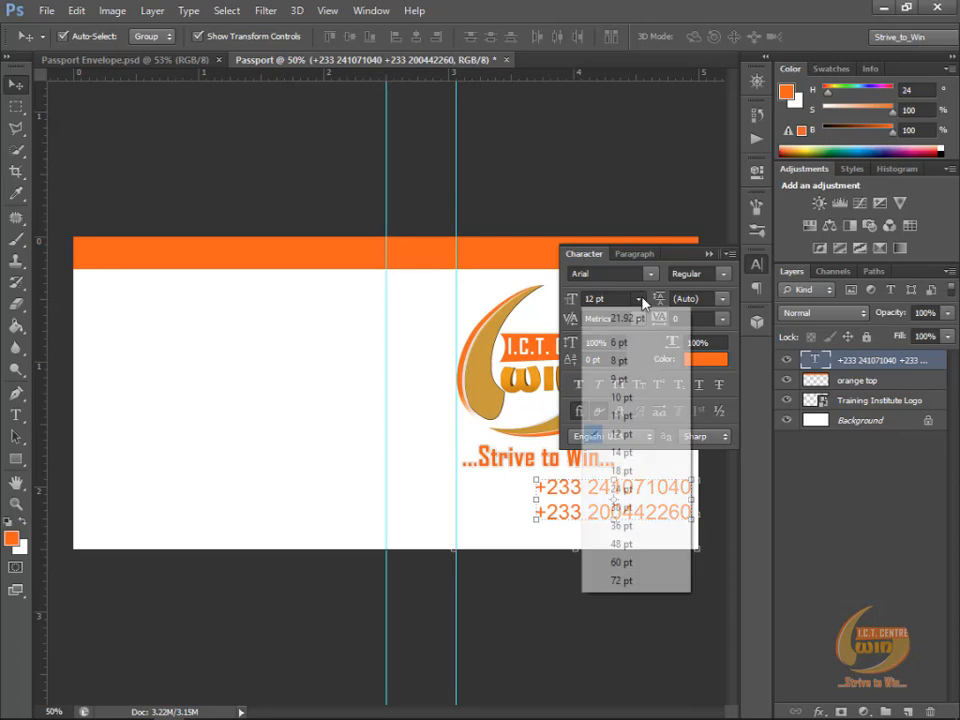
{"action": "left_click", "coordinate": [621, 453]}
{"action": "left_click_drag", "start_coordinate": [623, 492], "coordinate": [576, 503]}
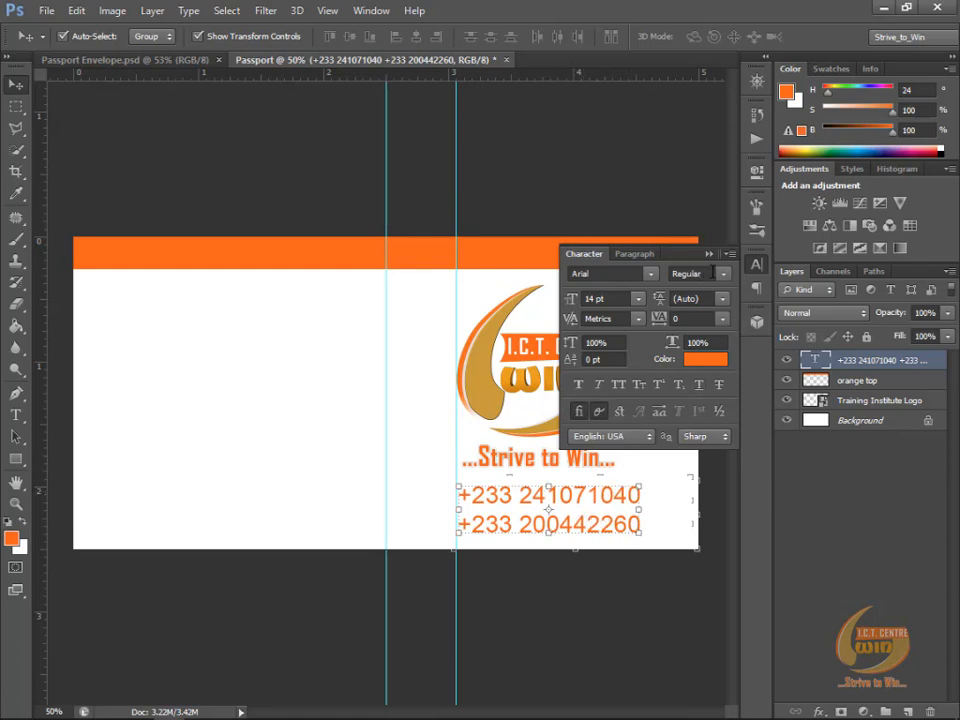
Step: Set the phone-number text's font style to Bold
{"action": "left_click", "coordinate": [729, 281]}
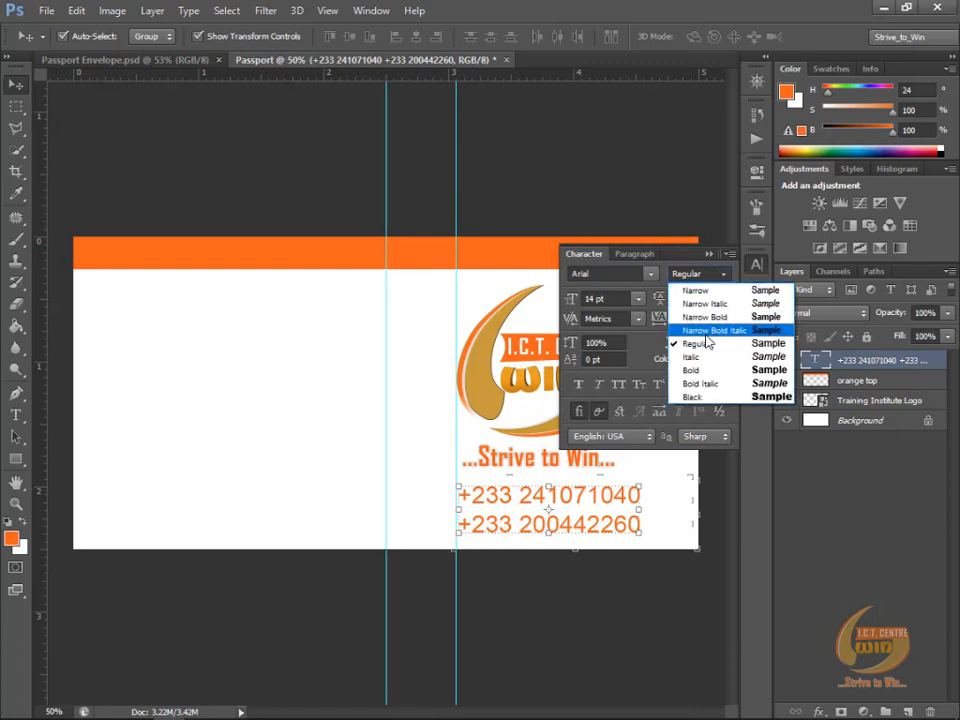
{"action": "left_click", "coordinate": [707, 372]}
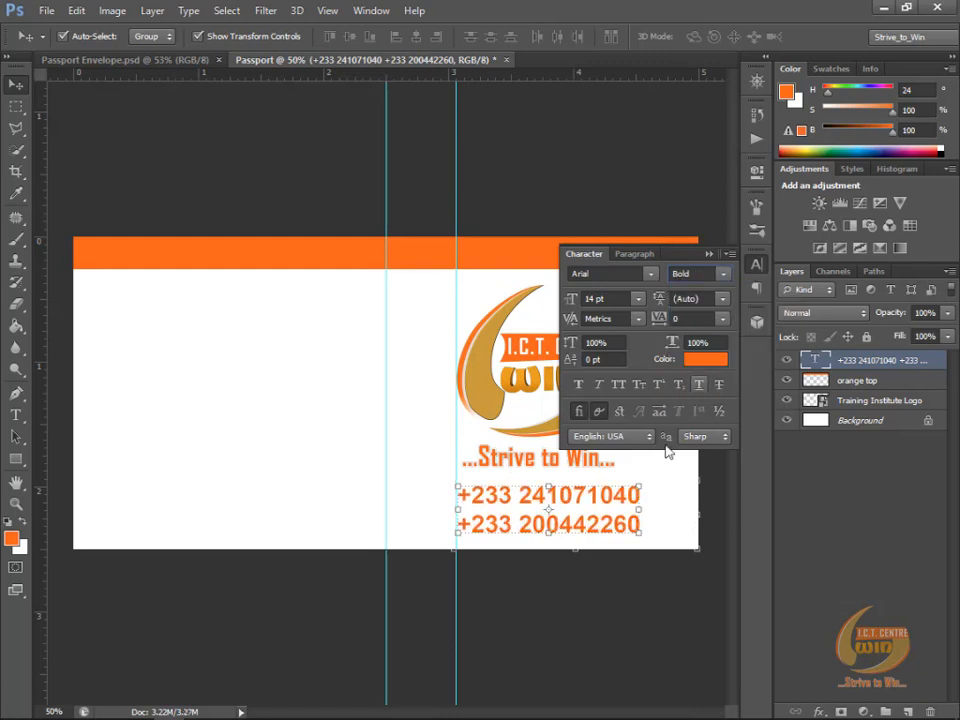
{"action": "left_click", "coordinate": [597, 411]}
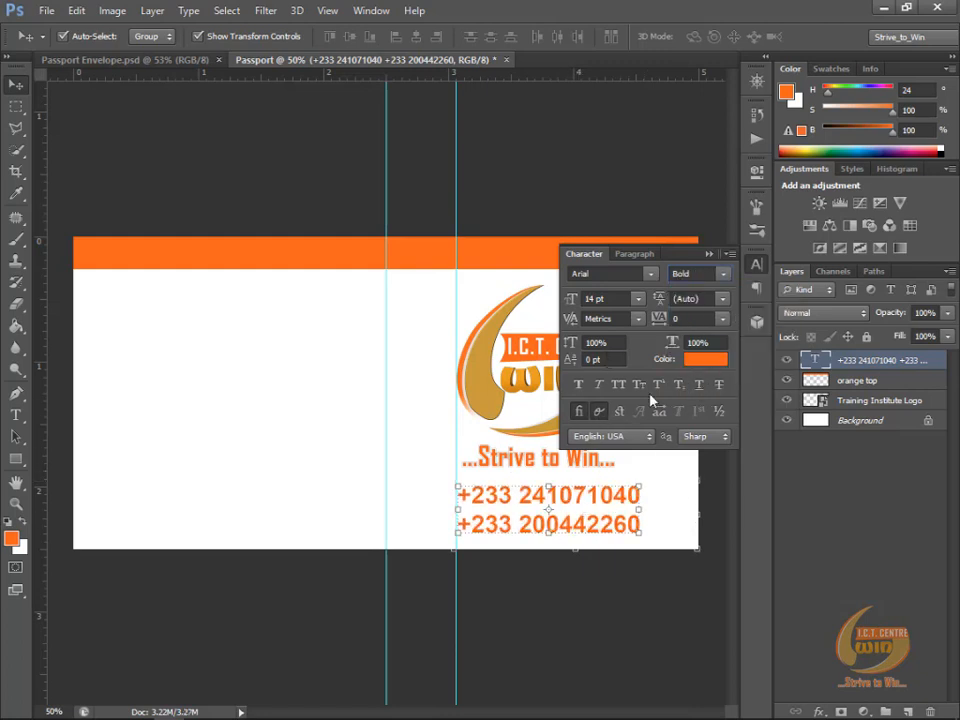
{"action": "left_click", "coordinate": [708, 255]}
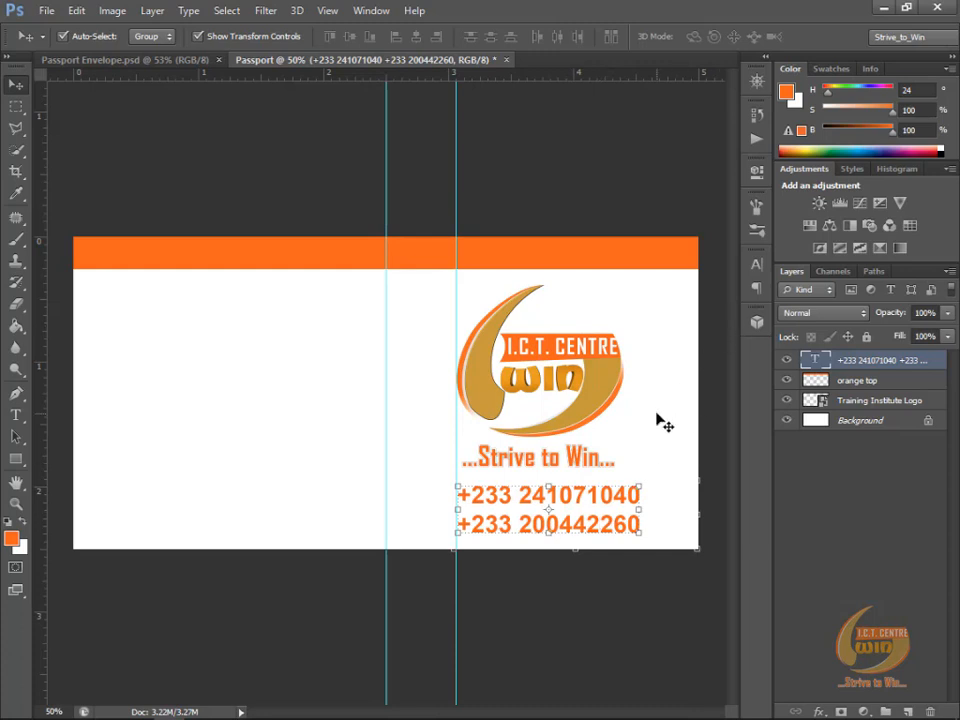
Step: Set the phone-number text to 12 pt and realign its left side with the guide at the logo's left edge
{"action": "left_click", "coordinate": [758, 266]}
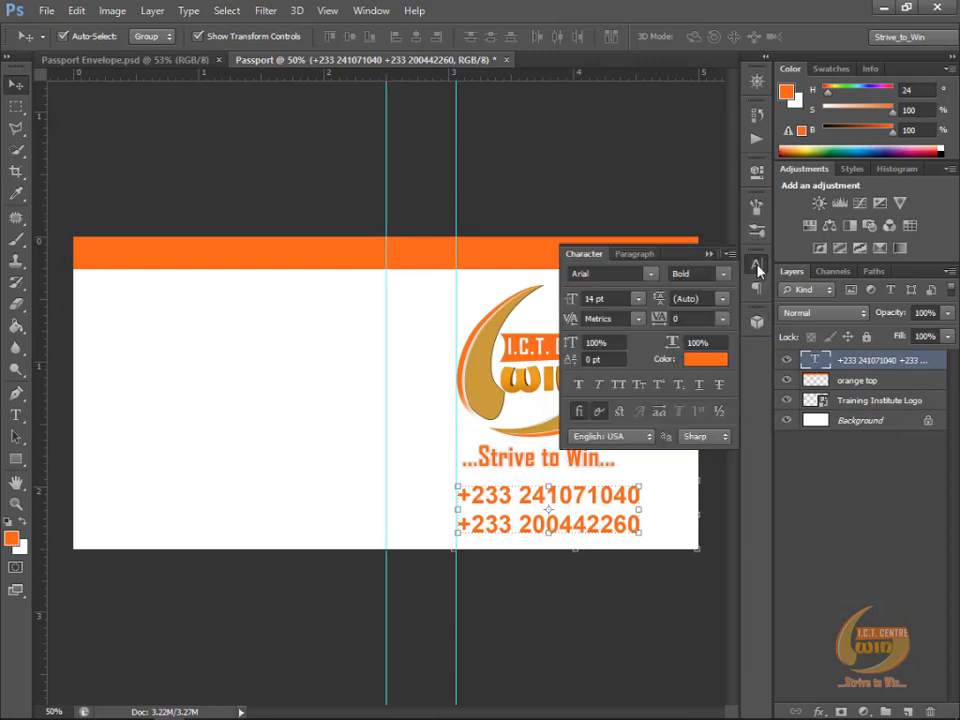
{"action": "left_click", "coordinate": [607, 299]}
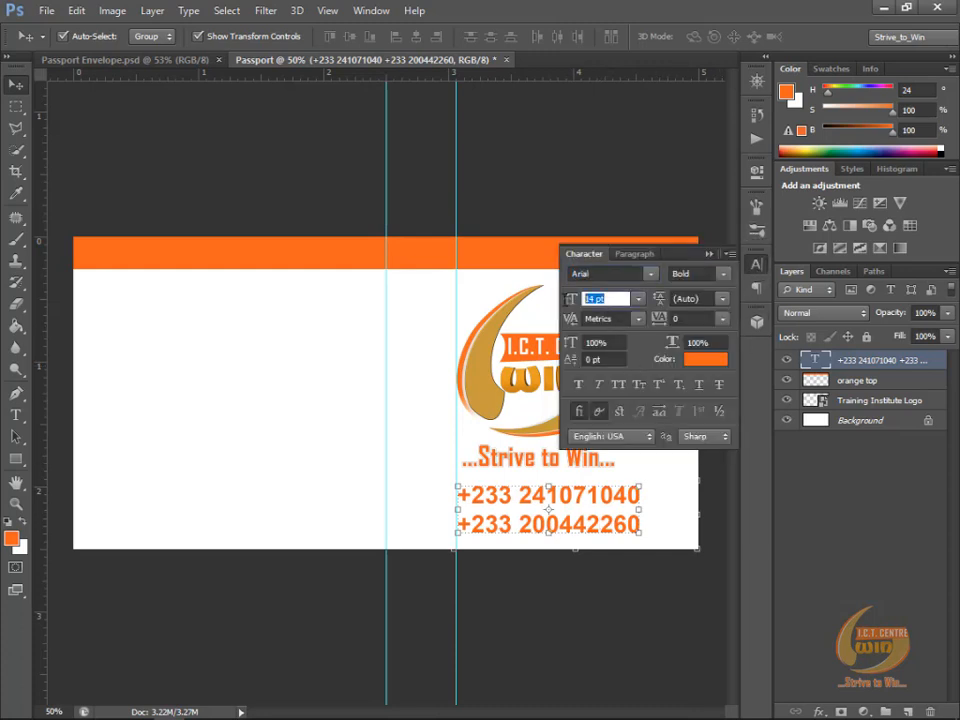
{"action": "type", "text": "12"}
{"action": "key", "text": "Return"}
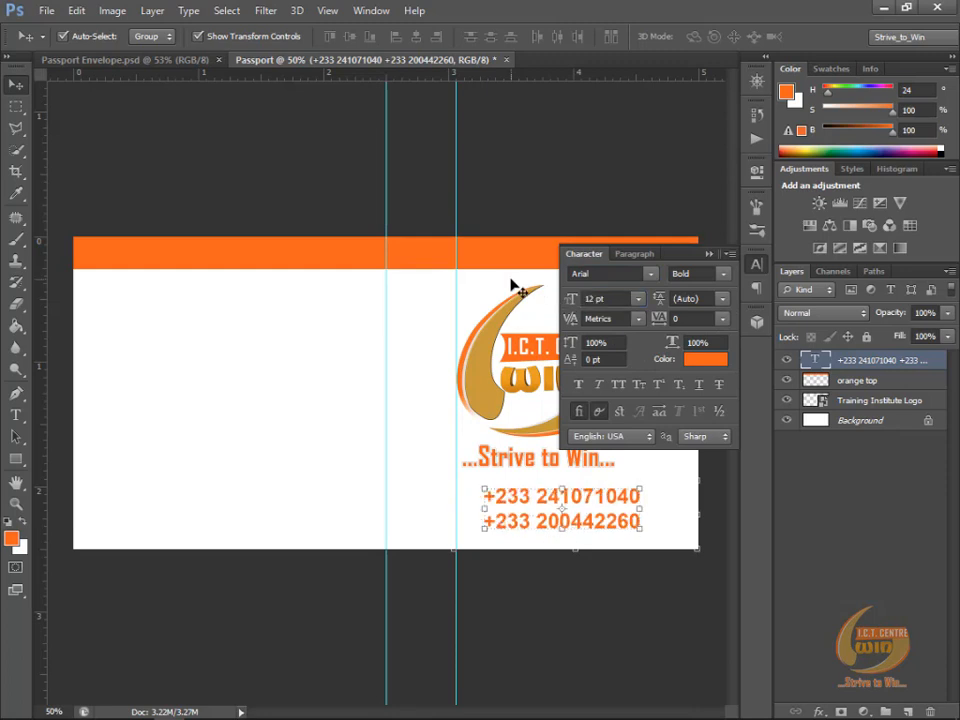
{"action": "left_click", "coordinate": [709, 255]}
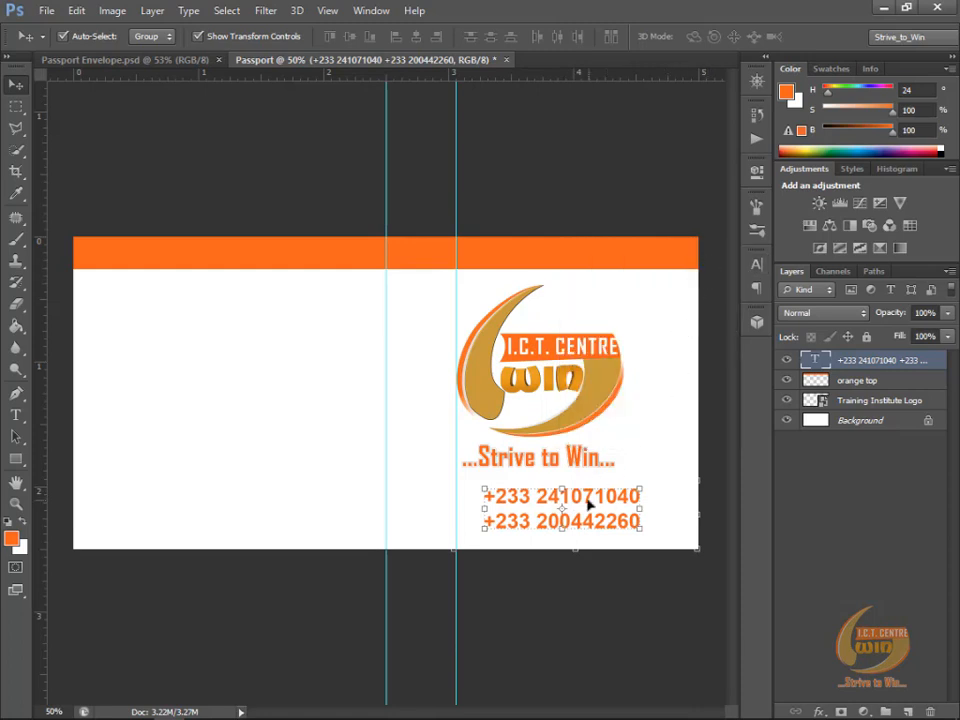
{"action": "left_click_drag", "start_coordinate": [588, 506], "coordinate": [561, 506]}
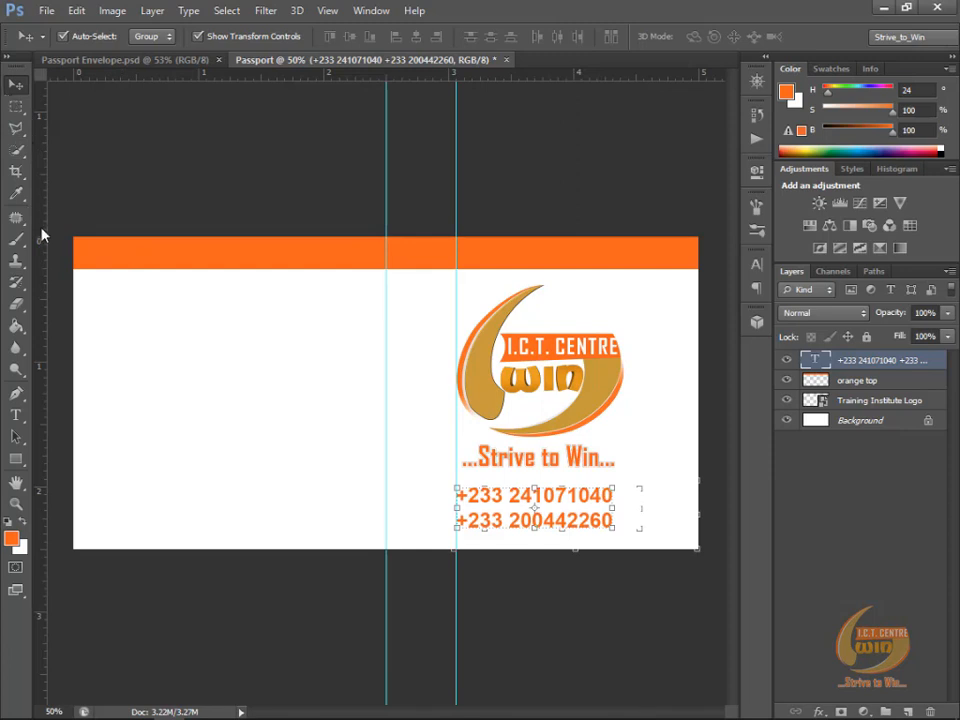
Step: Place a vertical guide at the logo's right edge and scale the phone-number text to about 107% to fit between the logo's guides
{"action": "left_click_drag", "start_coordinate": [42, 214], "coordinate": [624, 364]}
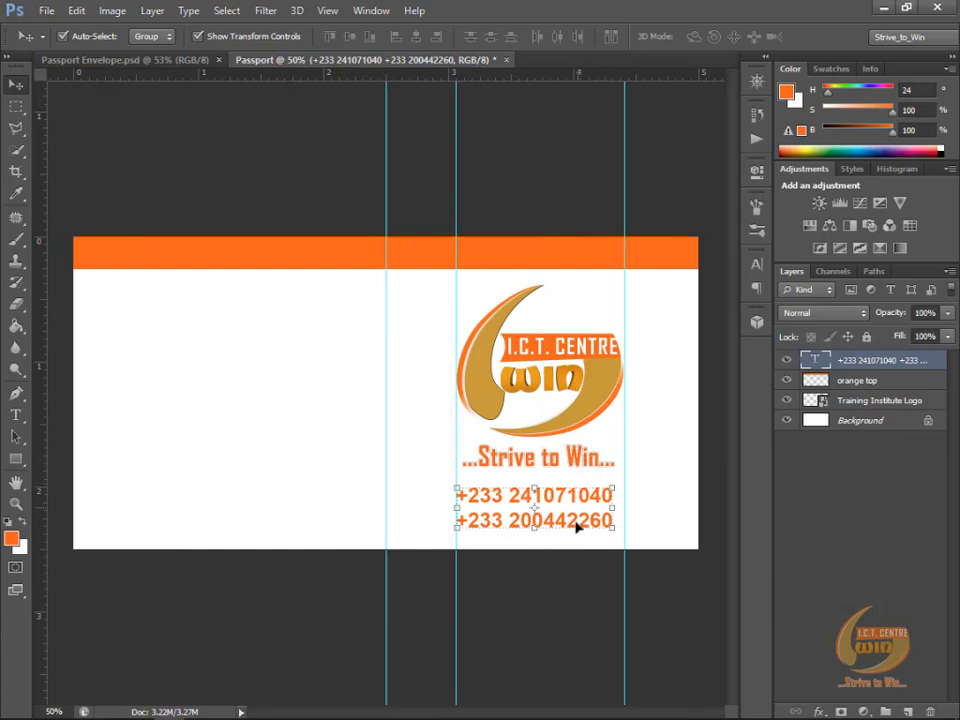
{"action": "left_click", "coordinate": [613, 487]}
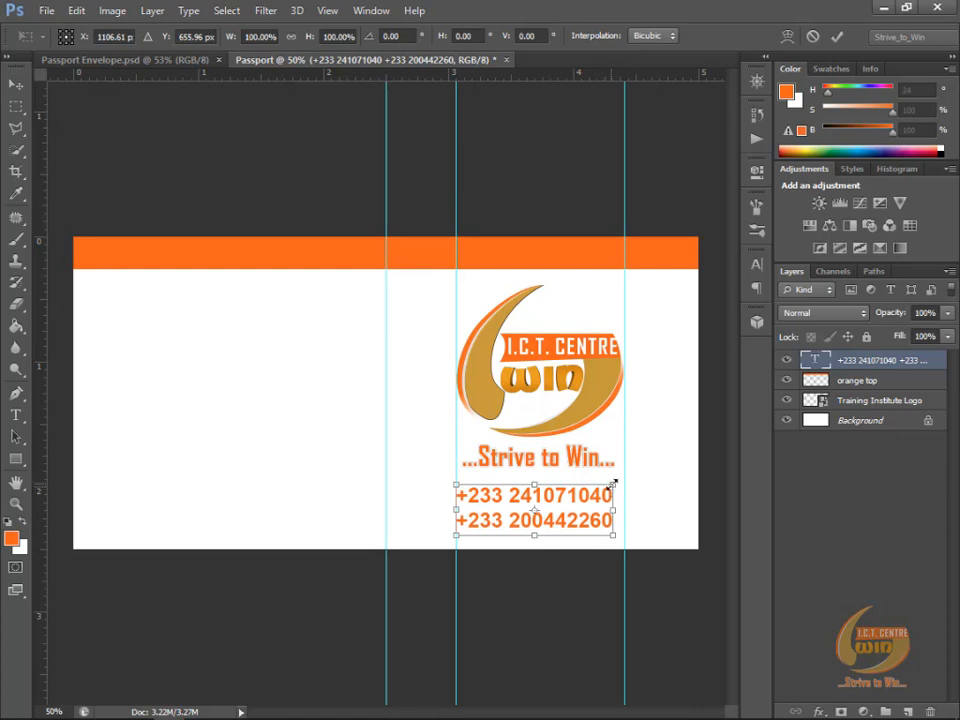
{"action": "left_click_drag", "start_coordinate": [613, 483], "coordinate": [622, 479]}
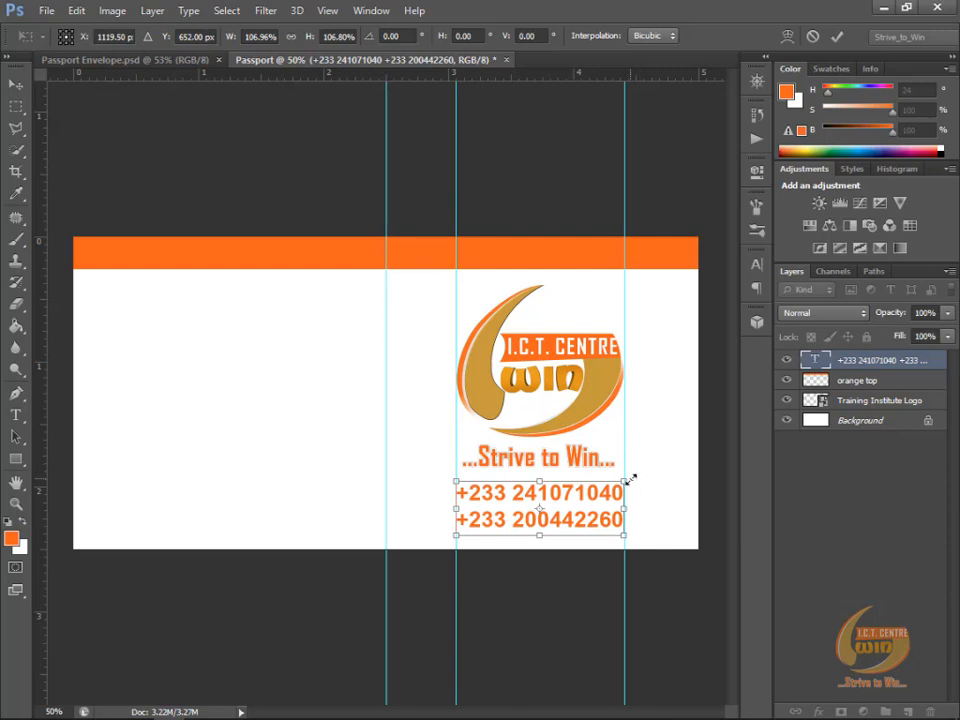
{"action": "key", "text": "Return"}
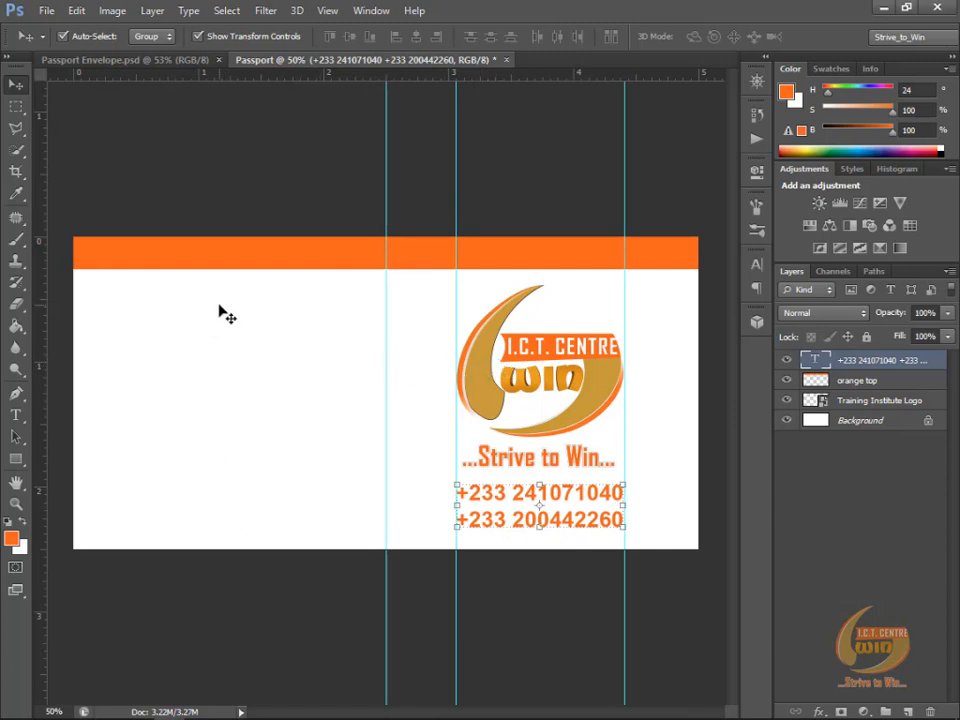
Step: Check the layout in Passport Envelope.psd and place a vertical guide at about 1.9 in in the Passport document
{"action": "key", "text": "ctrl+Tab"}
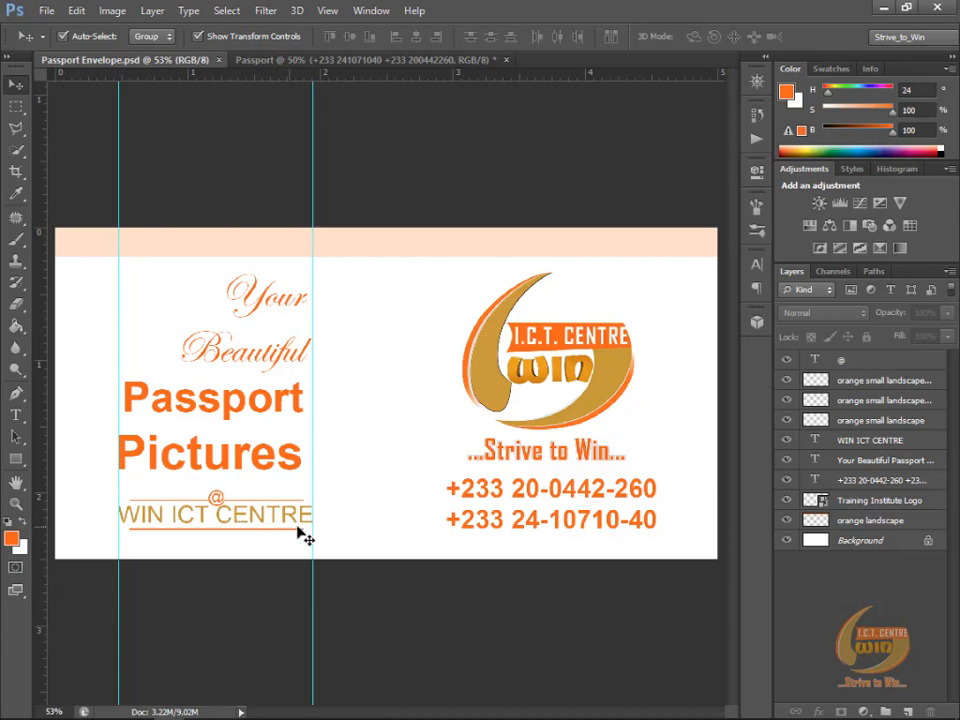
{"action": "key", "text": "ctrl+Tab"}
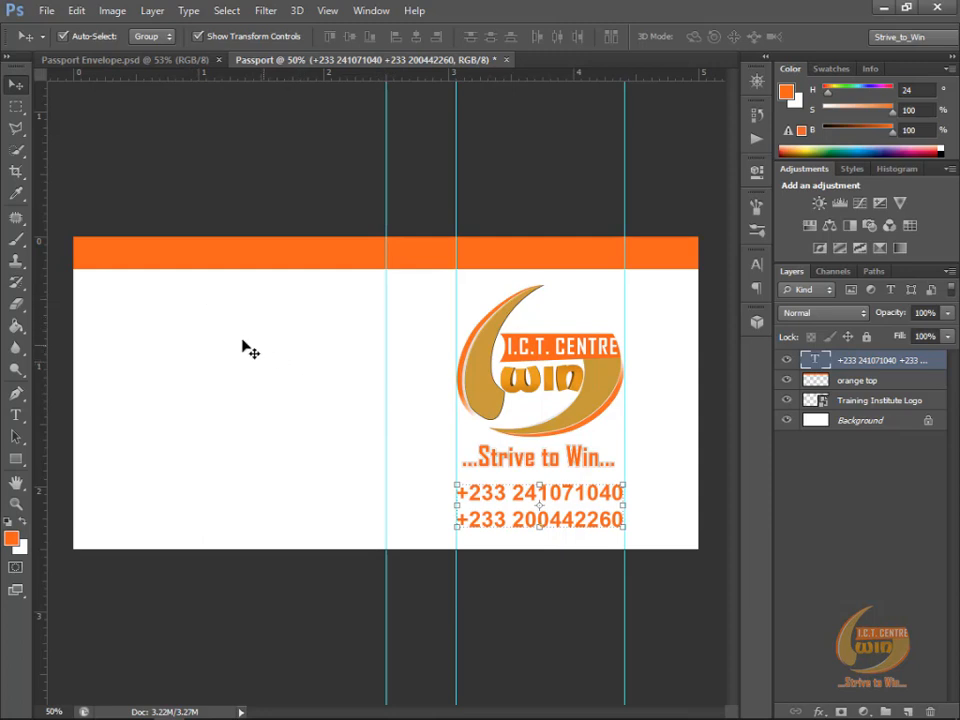
{"action": "left_click_drag", "start_coordinate": [42, 273], "coordinate": [315, 298]}
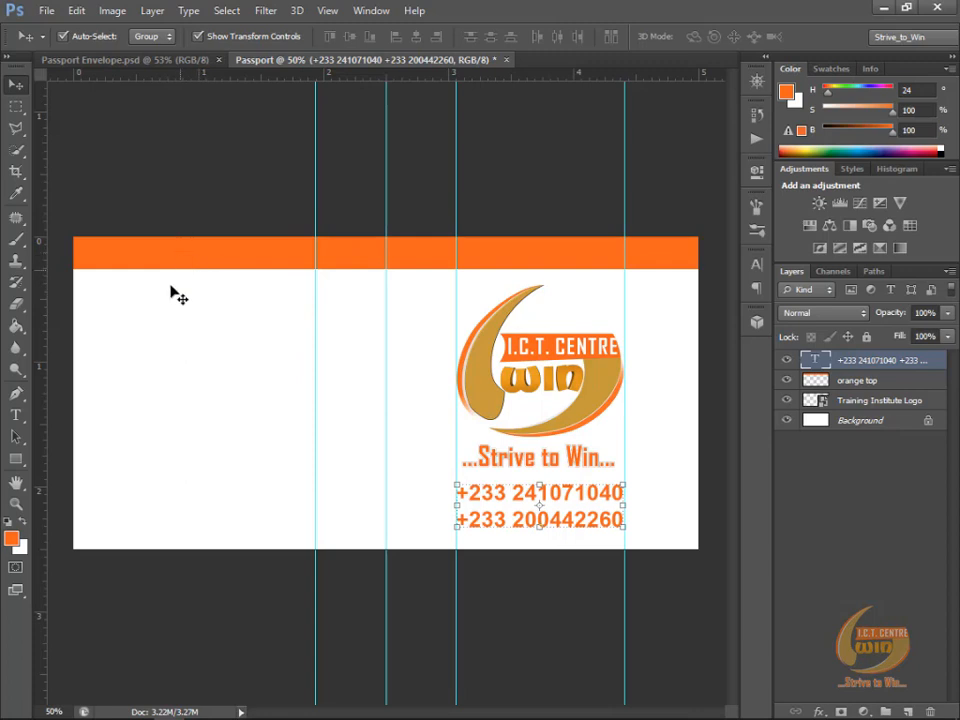
Step: Add a text layer reading "Your Beautiful Passport Pictures" and move it into the white area beside the logo
{"action": "left_click", "coordinate": [14, 418]}
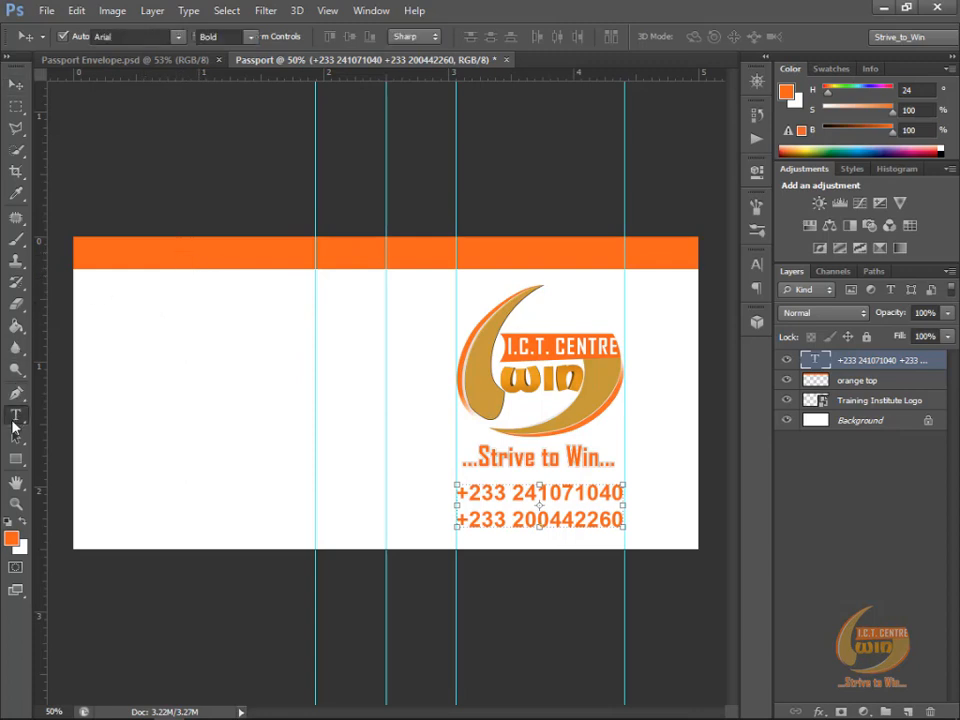
{"action": "left_click", "coordinate": [150, 300]}
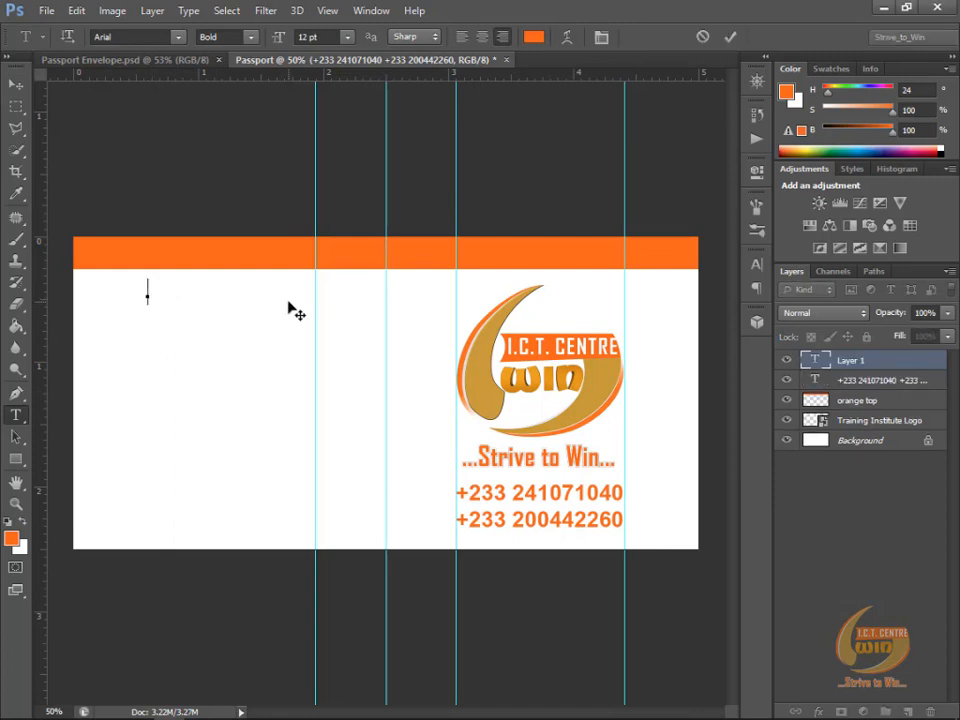
{"action": "type", "text": "Pictures"}
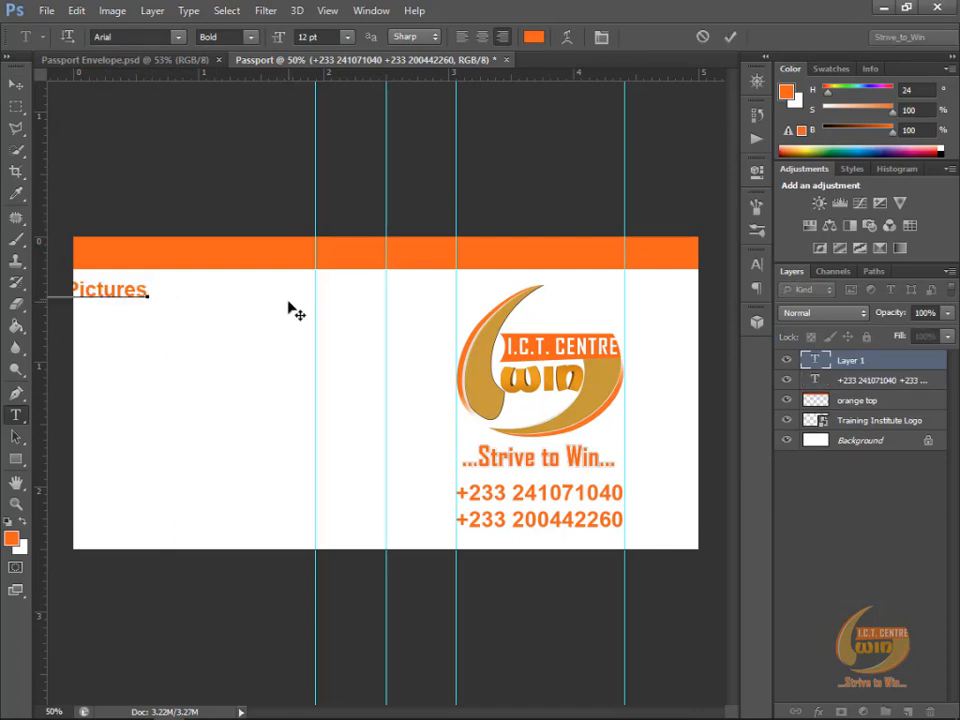
{"action": "left_click", "coordinate": [730, 40]}
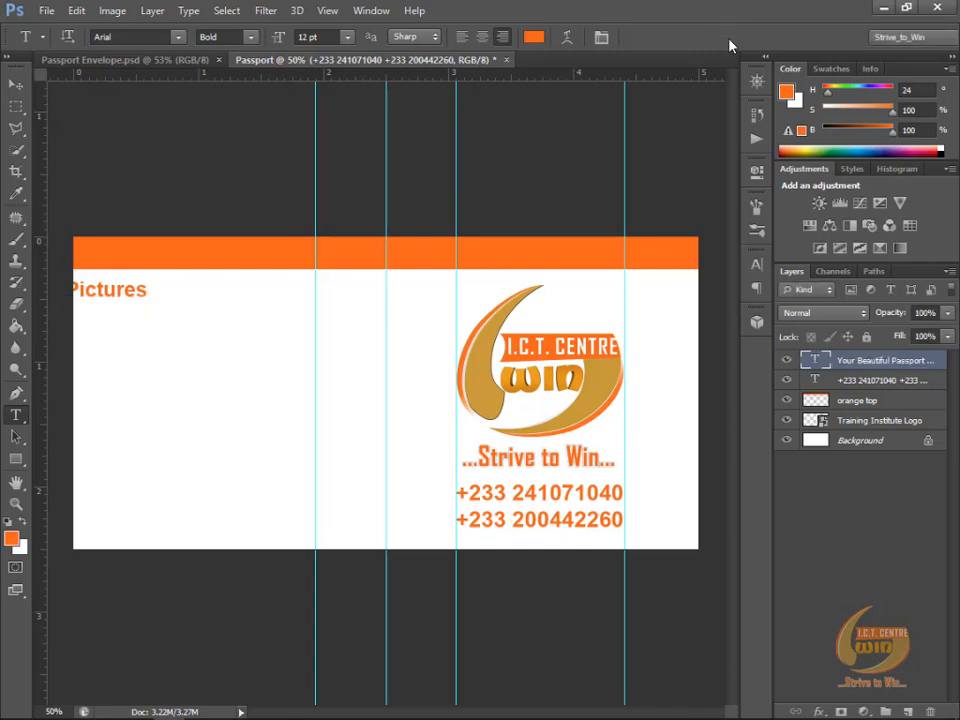
{"action": "left_click", "coordinate": [18, 85]}
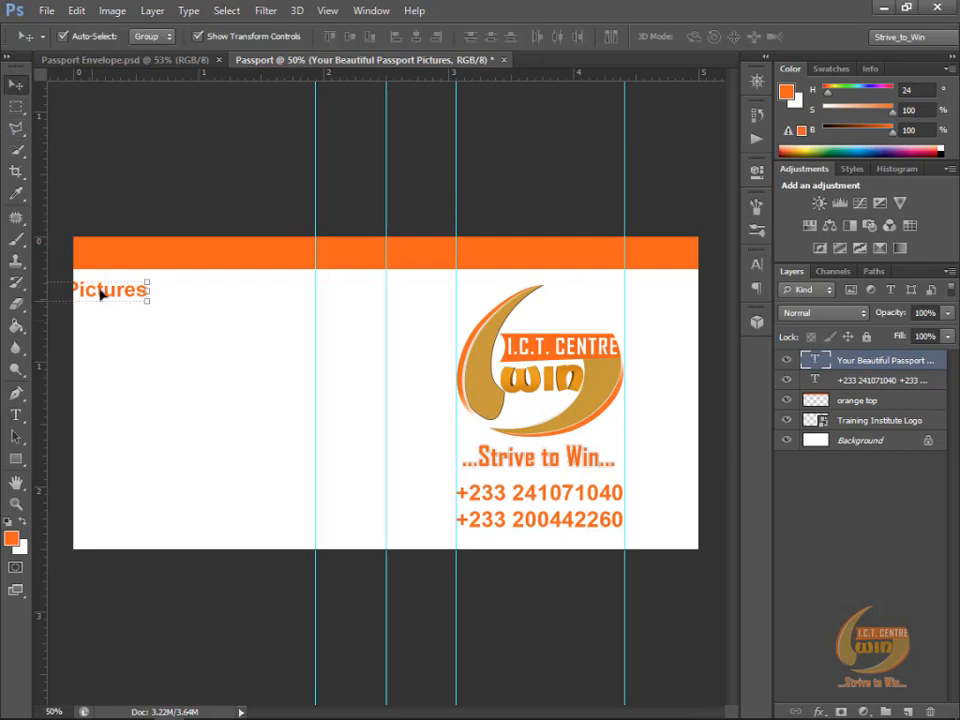
{"action": "left_click_drag", "start_coordinate": [103, 293], "coordinate": [386, 338]}
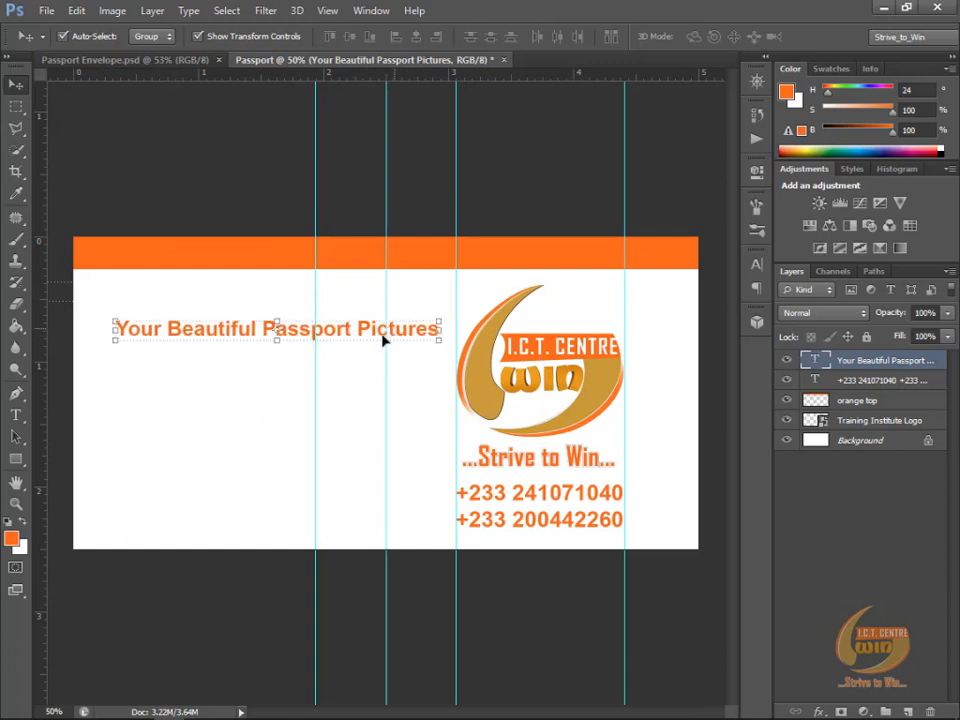
Step: Break the "Your Beautiful Passport Pictures" text into four lines, one word each, and remove the trailing space after "Passport"
{"action": "left_click", "coordinate": [16, 418]}
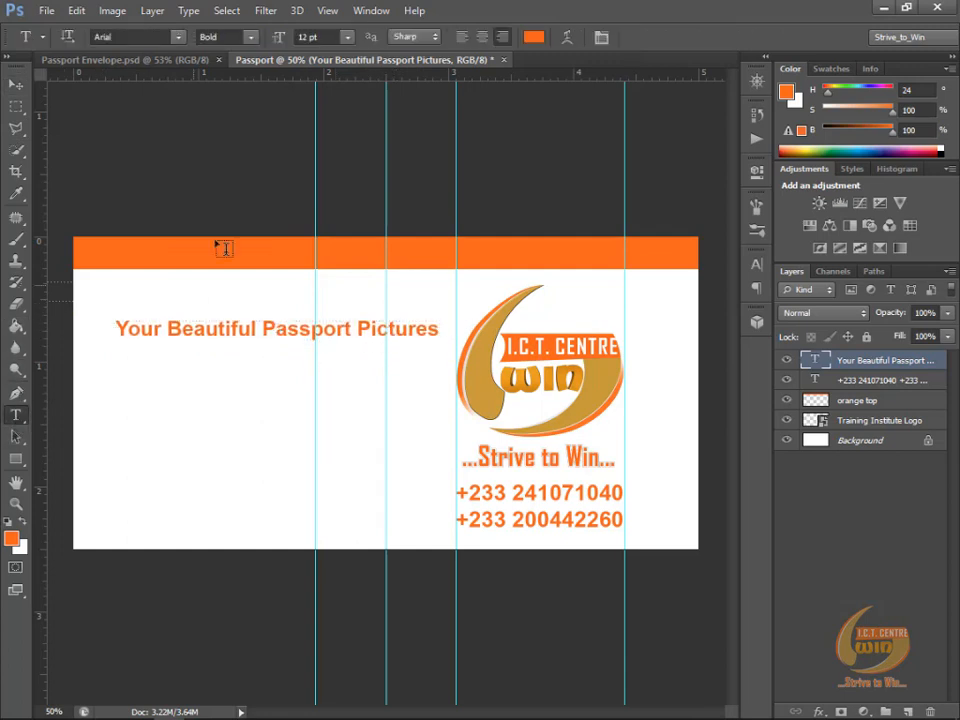
{"action": "left_click", "coordinate": [168, 331]}
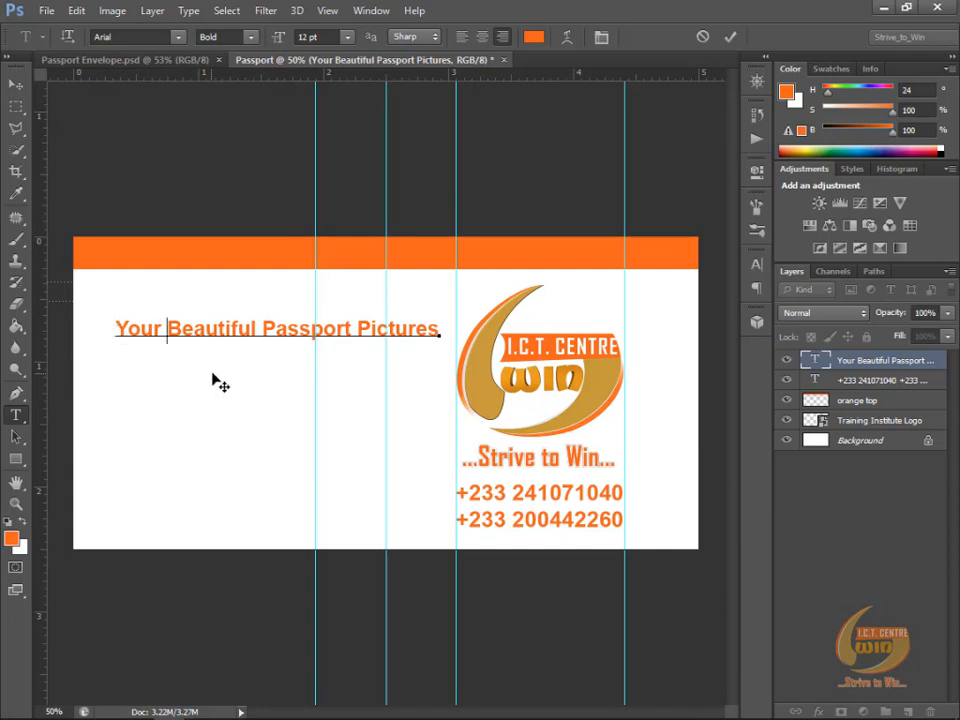
{"action": "key", "text": "Return"}
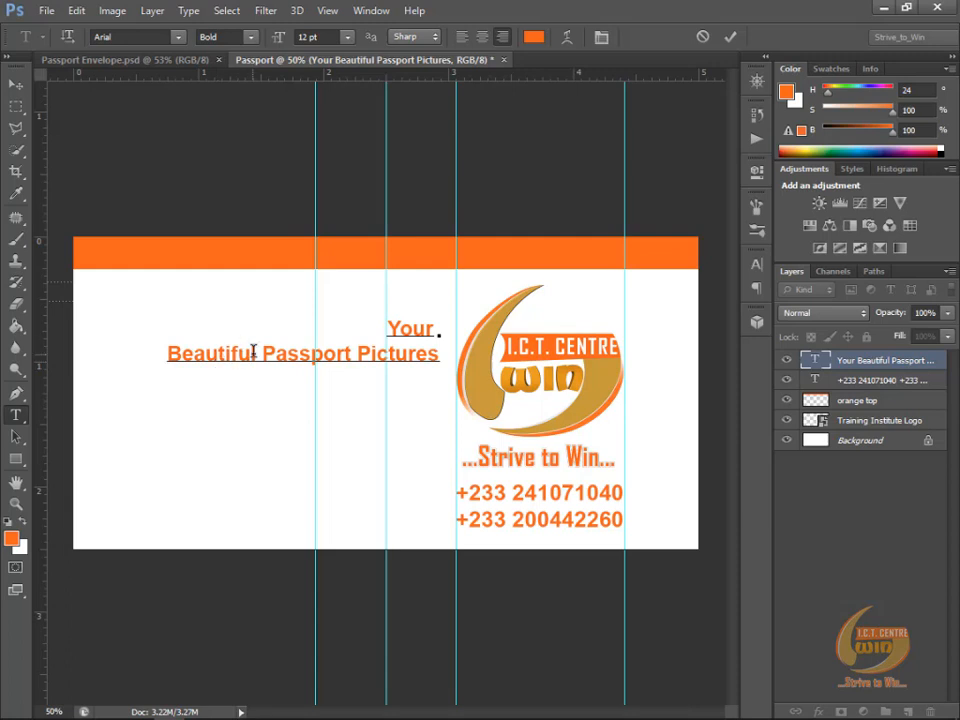
{"action": "left_click", "coordinate": [257, 353]}
{"action": "key", "text": "Return"}
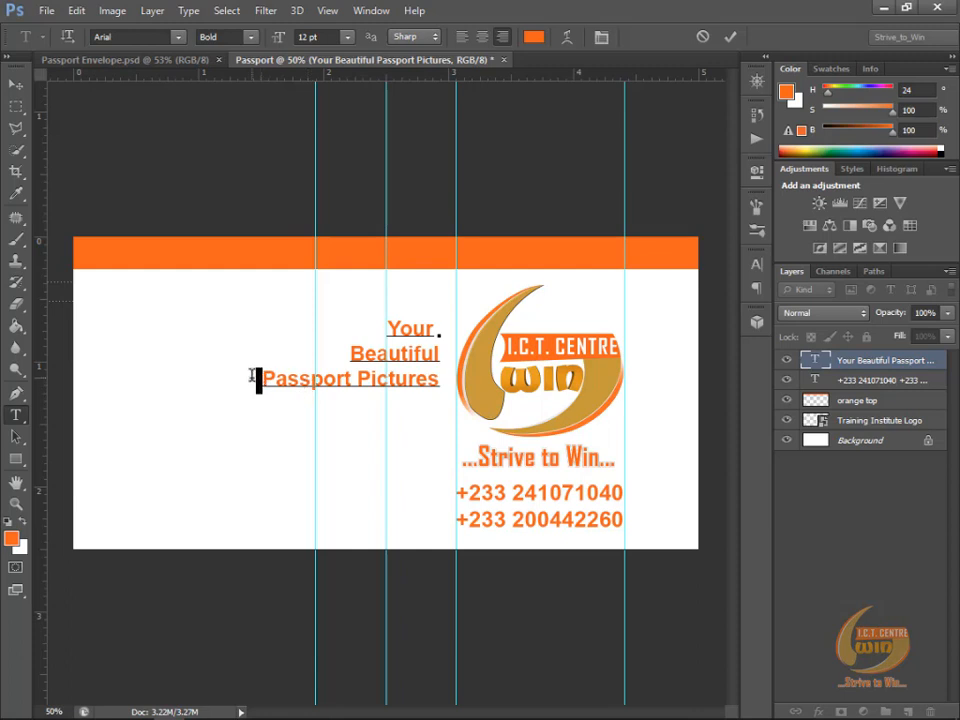
{"action": "left_click", "coordinate": [360, 379]}
{"action": "key", "text": "Return"}
{"action": "left_click", "coordinate": [441, 376]}
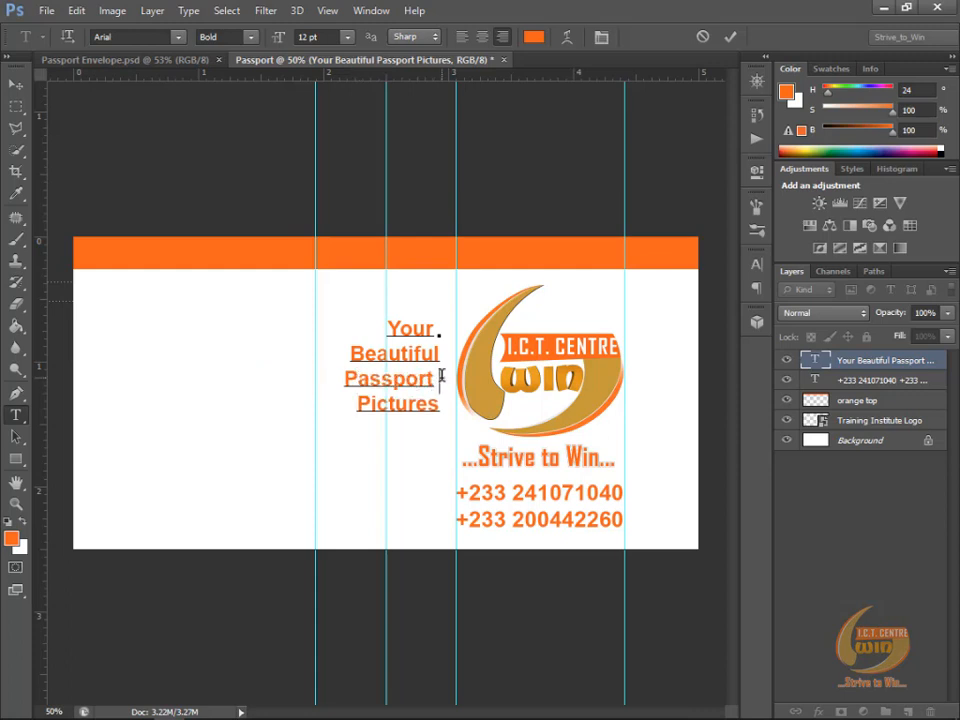
{"action": "key", "text": "BackSpace"}
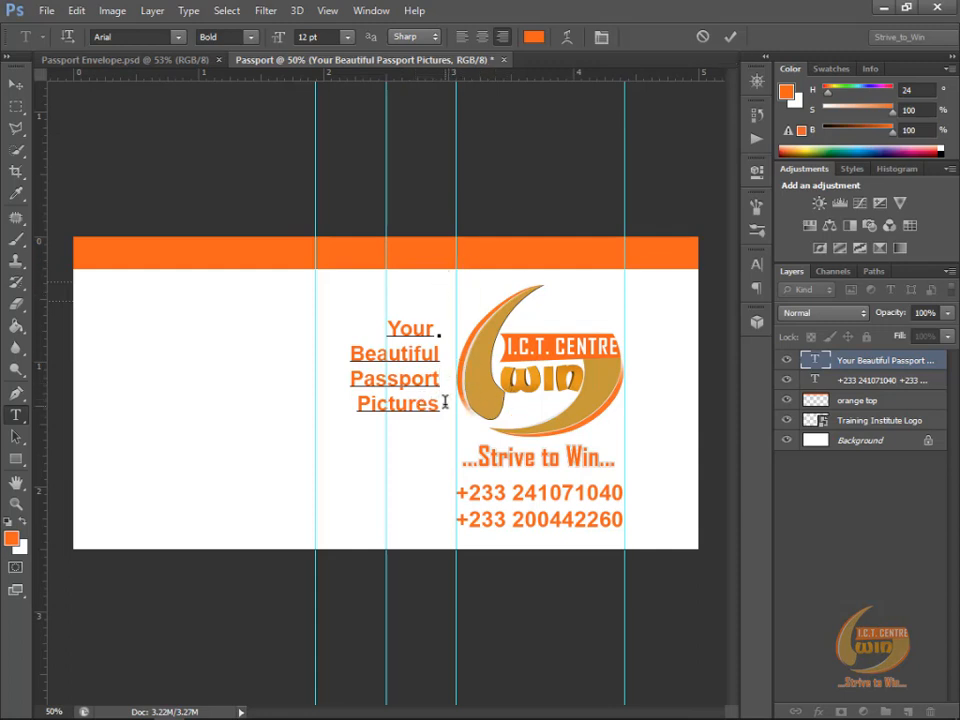
{"action": "left_click", "coordinate": [433, 347]}
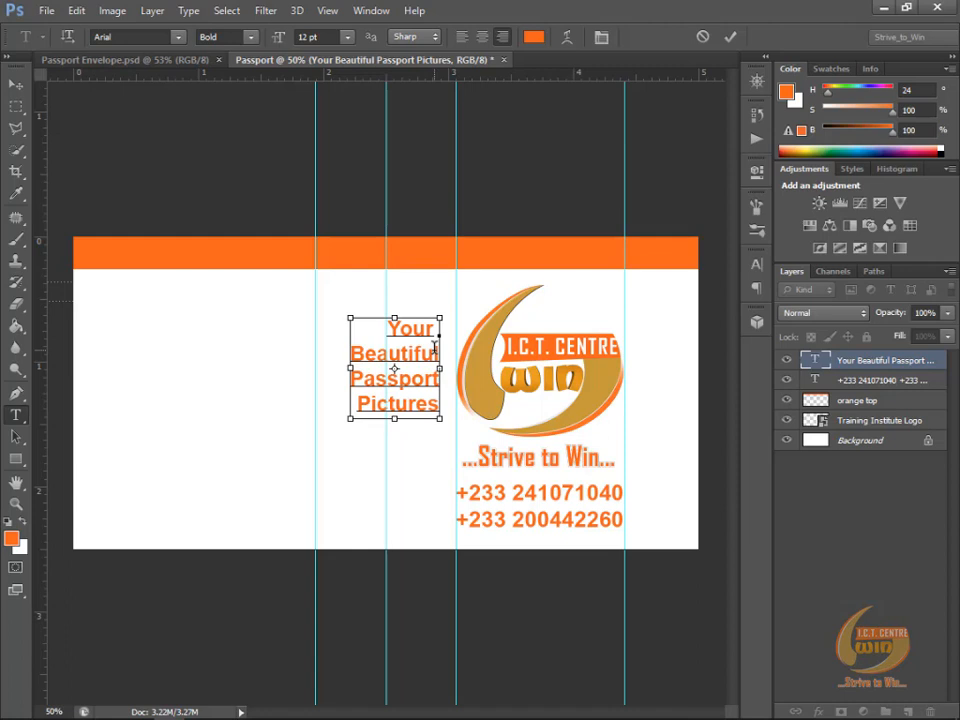
{"action": "key", "text": "ctrl+Return"}
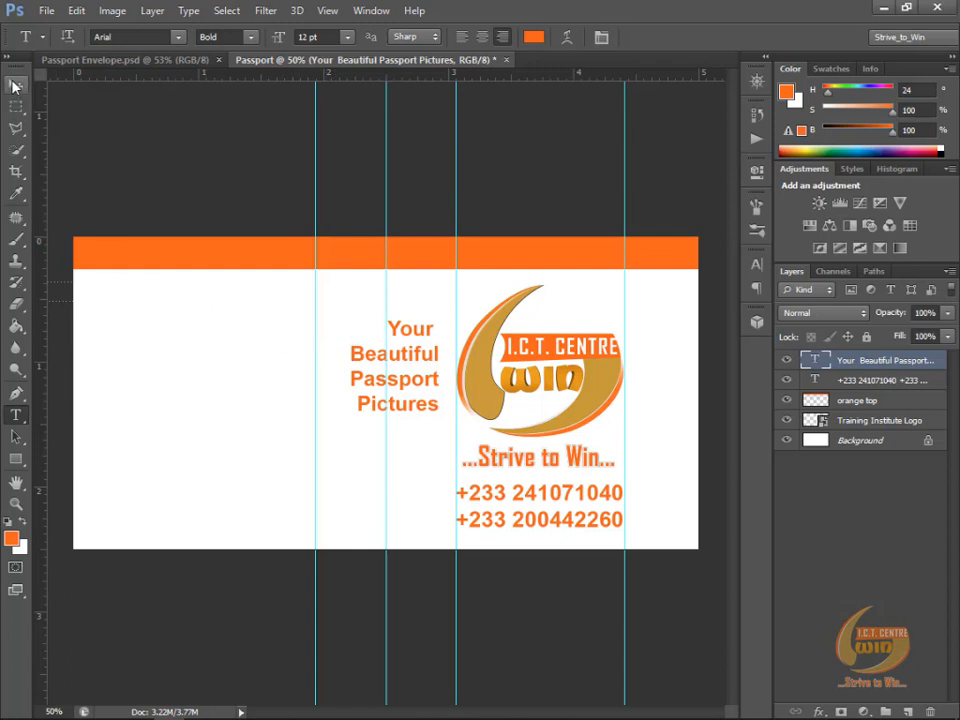
Step: Move the four-line text so its right side meets the 1.9 in guide, and place a vertical guide at about 0.5 in
{"action": "key", "text": "v"}
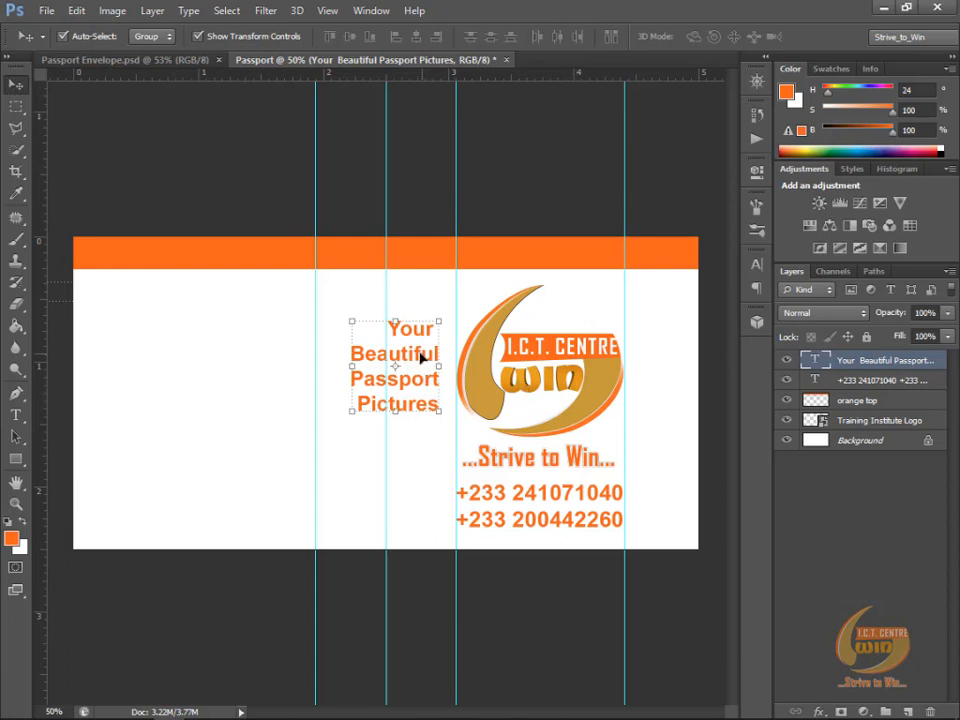
{"action": "left_click_drag", "start_coordinate": [422, 355], "coordinate": [288, 355]}
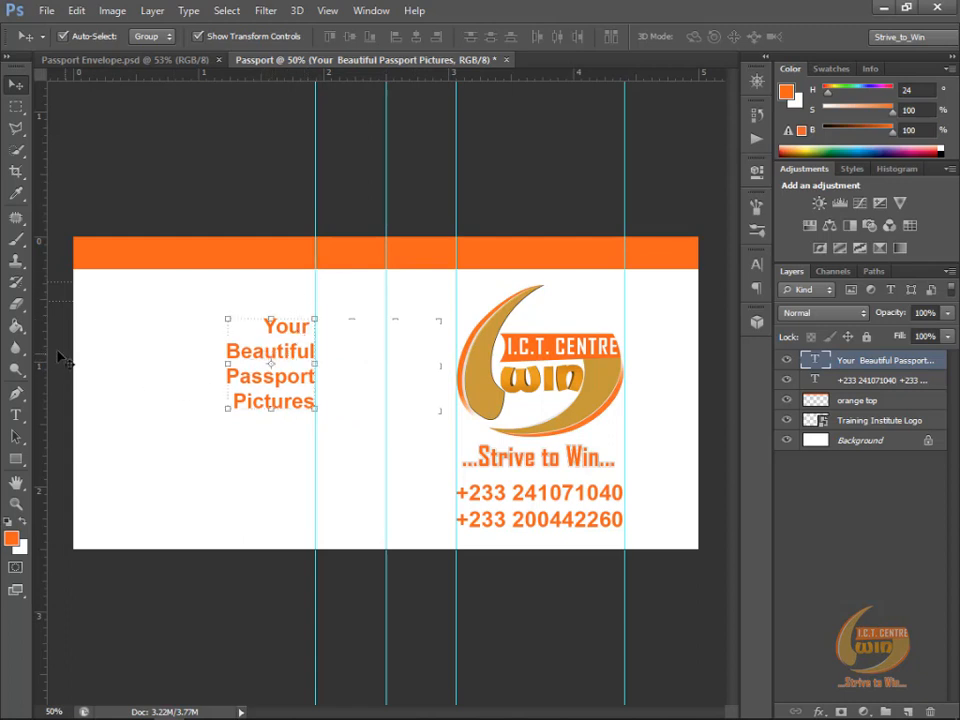
{"action": "left_click_drag", "start_coordinate": [41, 354], "coordinate": [135, 343]}
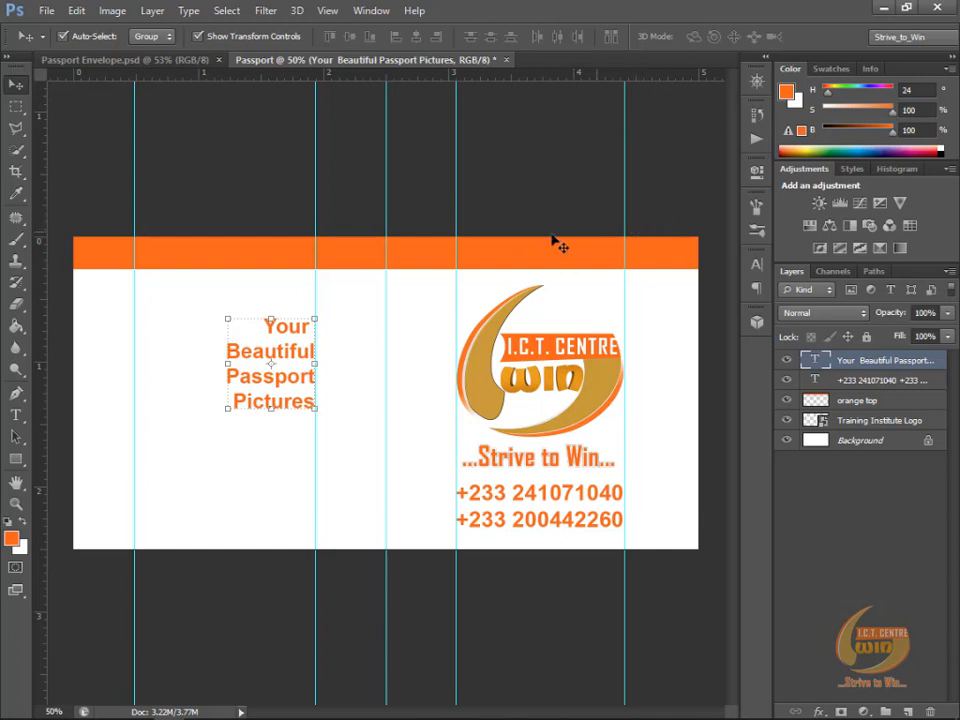
Step: Scale the four-line text to about 203% between the two guides, move it up near the orange band, and add a horizontal guide above it
{"action": "left_click", "coordinate": [228, 409]}
{"action": "left_click_drag", "start_coordinate": [228, 412], "coordinate": [125, 515]}
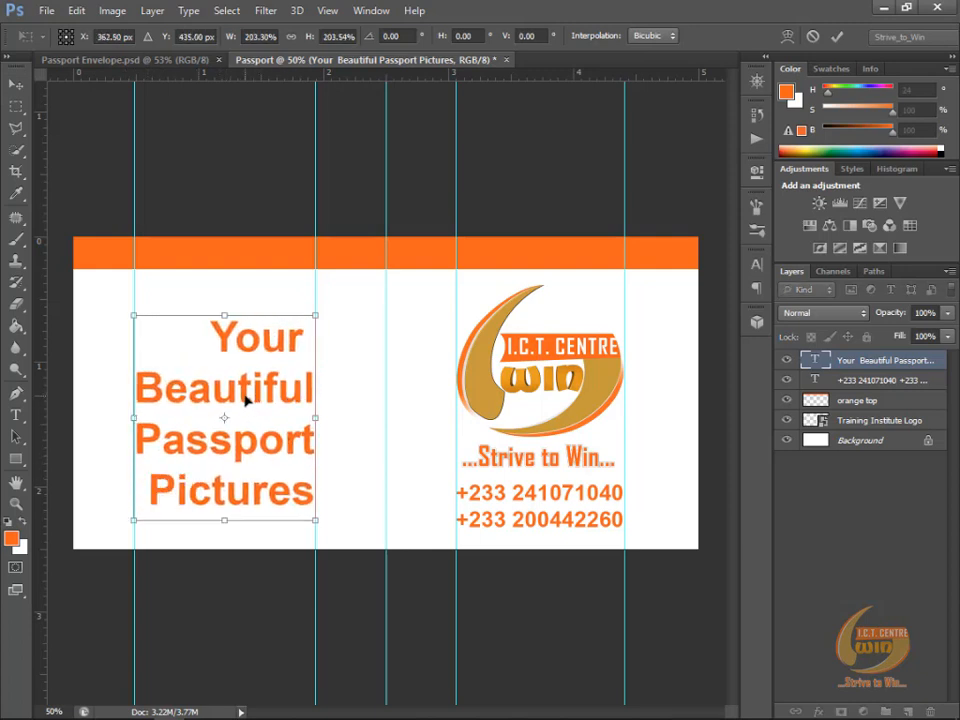
{"action": "left_click_drag", "start_coordinate": [245, 398], "coordinate": [248, 362]}
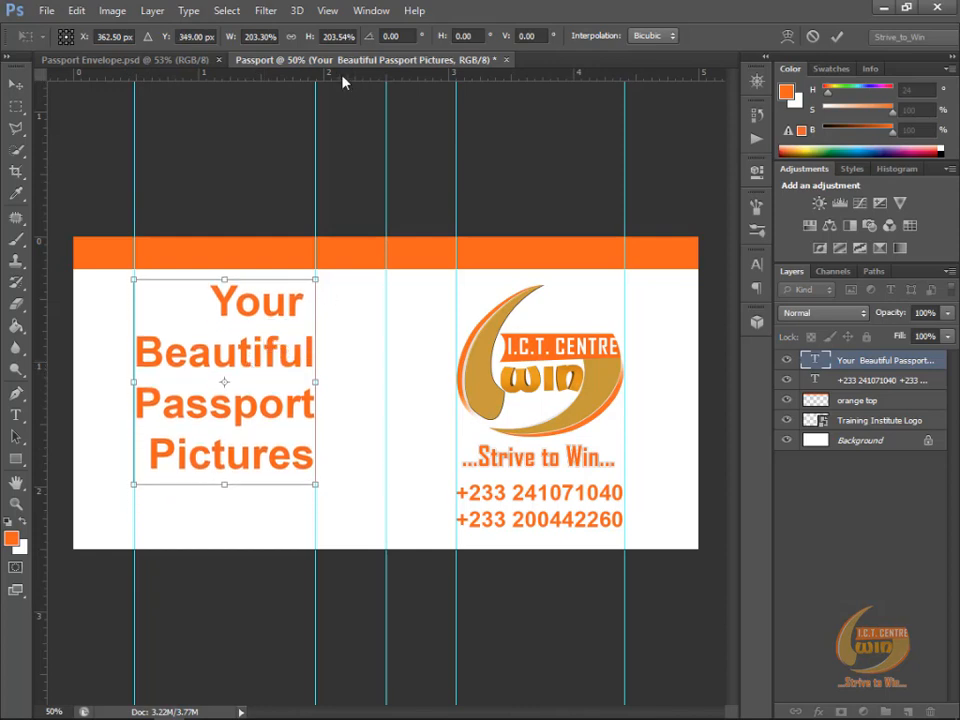
{"action": "left_click_drag", "start_coordinate": [343, 73], "coordinate": [545, 283]}
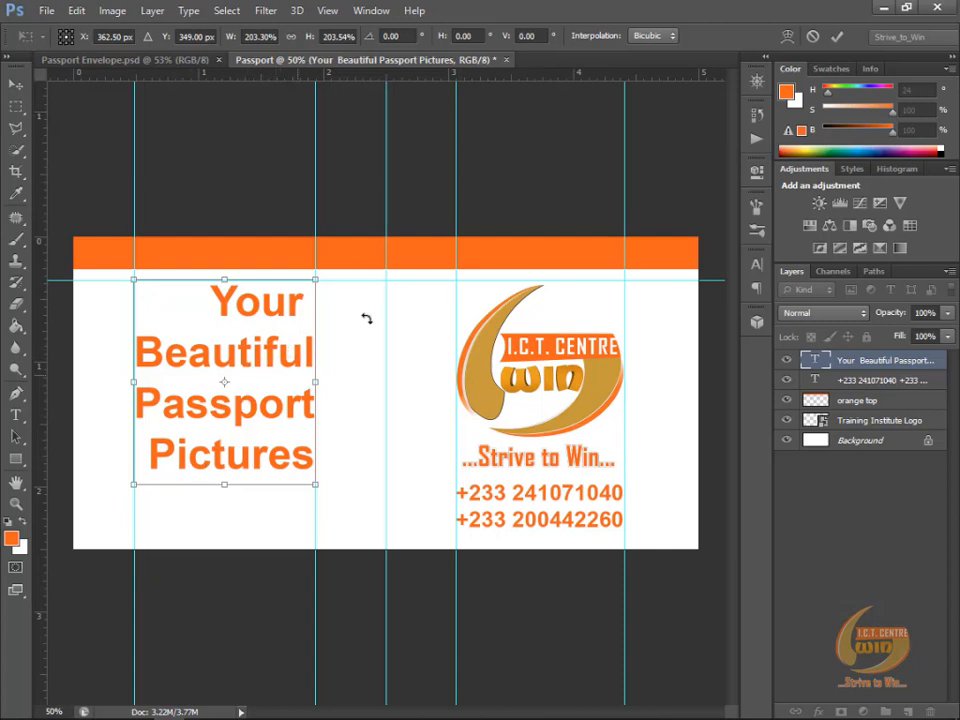
{"action": "left_click", "coordinate": [840, 37]}
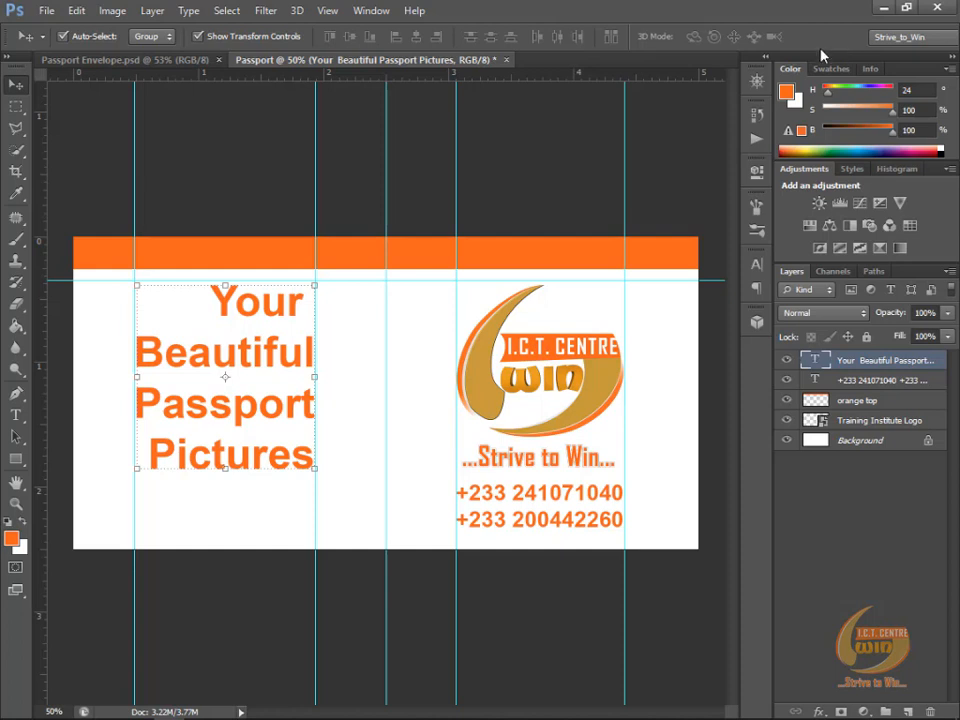
Step: Remove the trailing space after "Your" and set the words "Your Beautiful" in the Edwardian Script font
{"action": "left_click", "coordinate": [17, 416]}
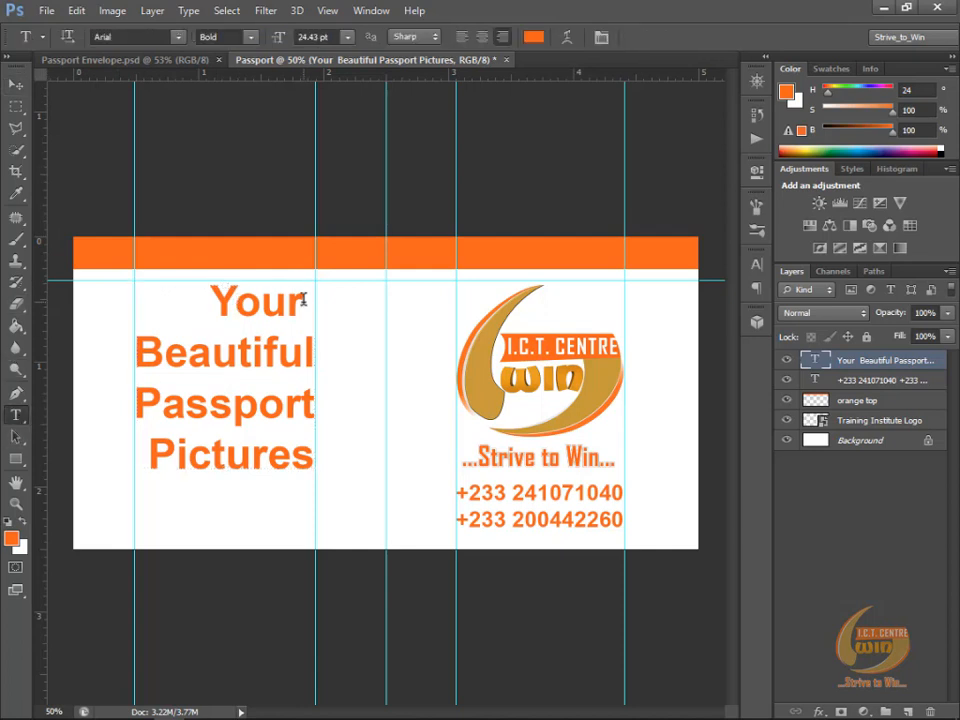
{"action": "left_click_drag", "start_coordinate": [303, 299], "coordinate": [313, 299]}
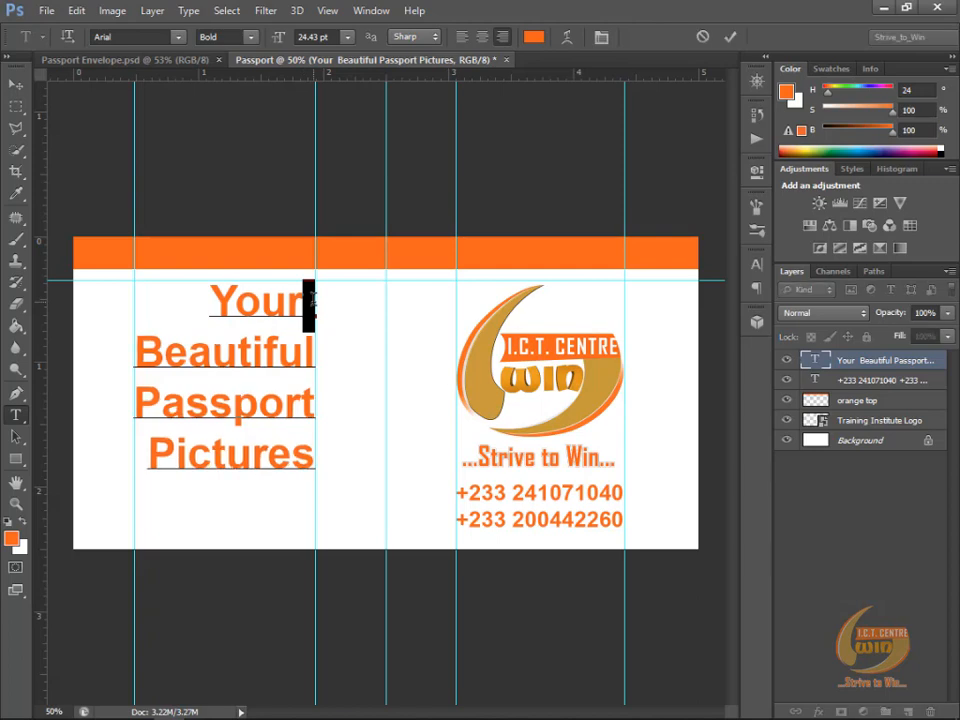
{"action": "key", "text": "BackSpace"}
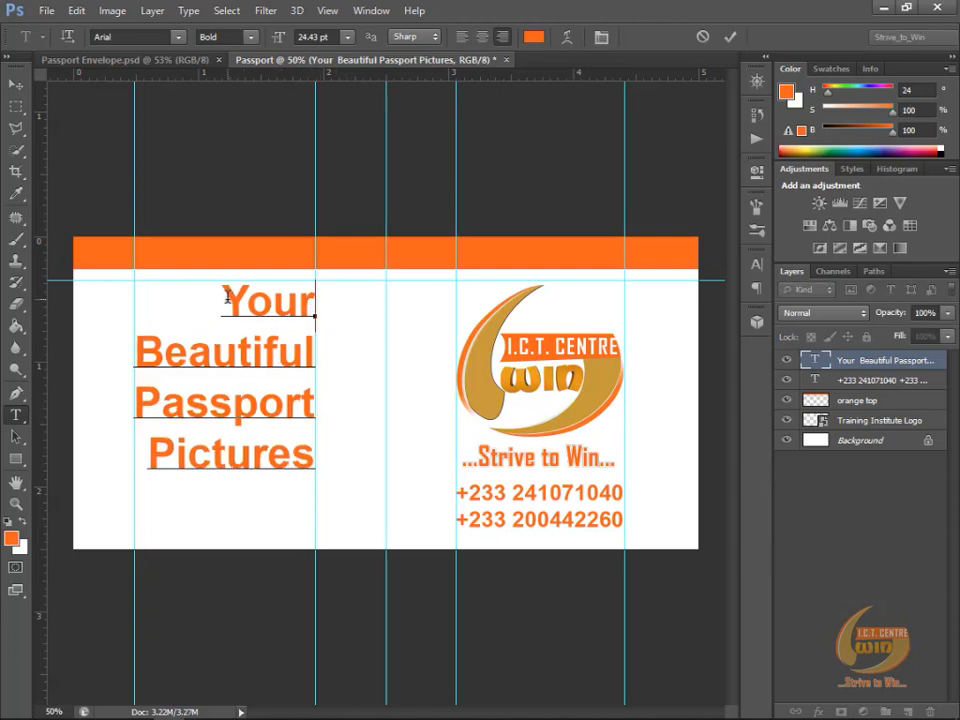
{"action": "left_click_drag", "start_coordinate": [220, 293], "coordinate": [316, 345]}
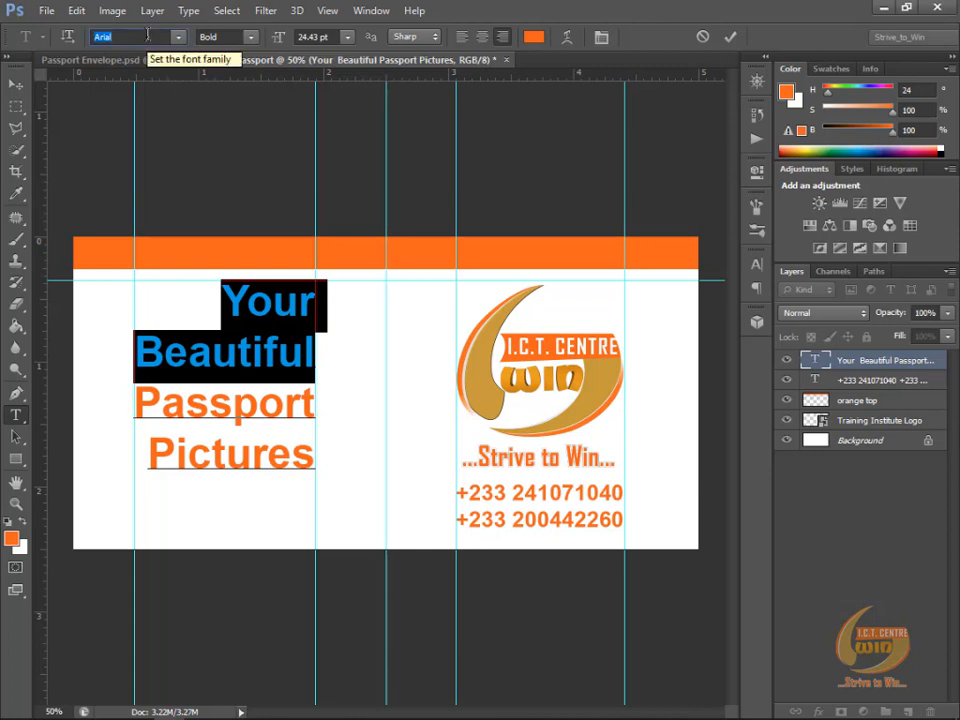
{"action": "type", "text": "Edwardian Scrip..."}
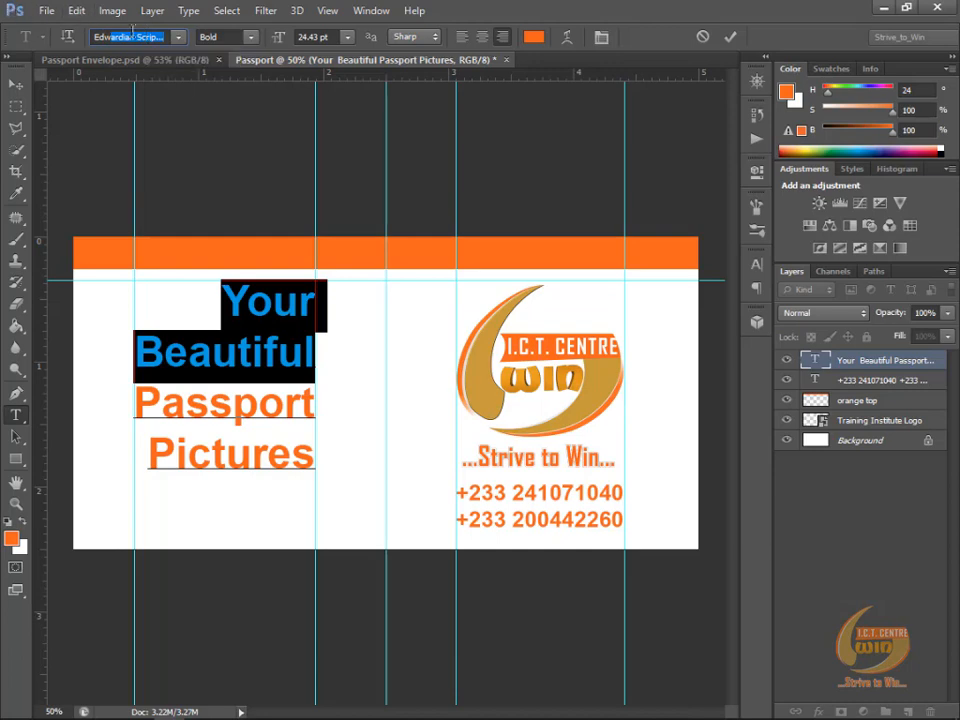
{"action": "key", "text": "Return"}
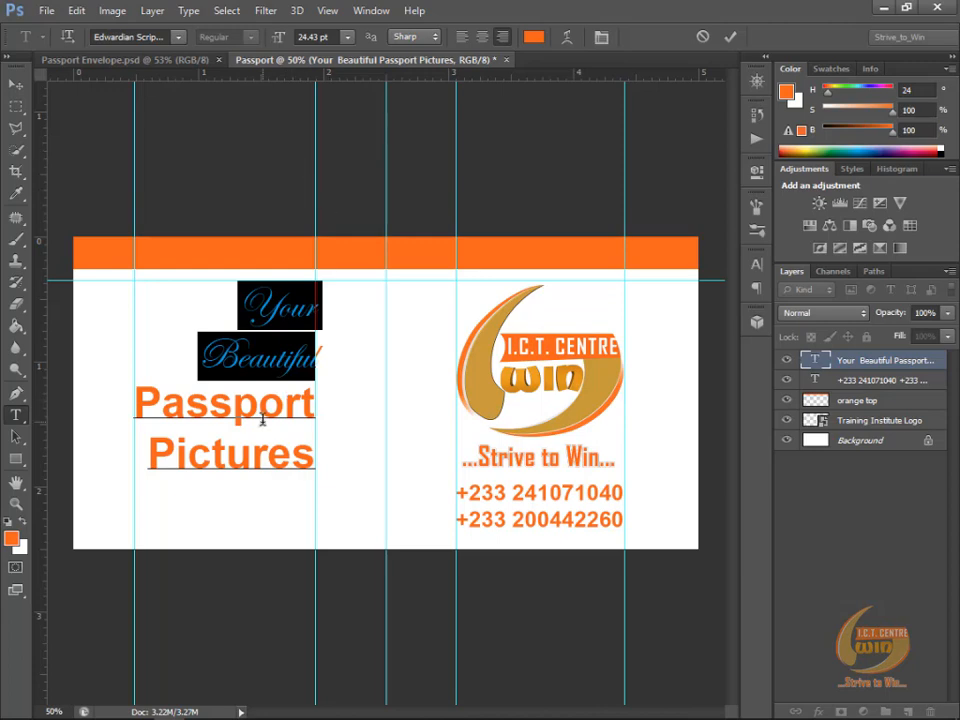
Step: Set the word "Pictures" to 26.5 pt so it spans the same width as "Passport", and deselect the text layer
{"action": "left_click", "coordinate": [203, 455]}
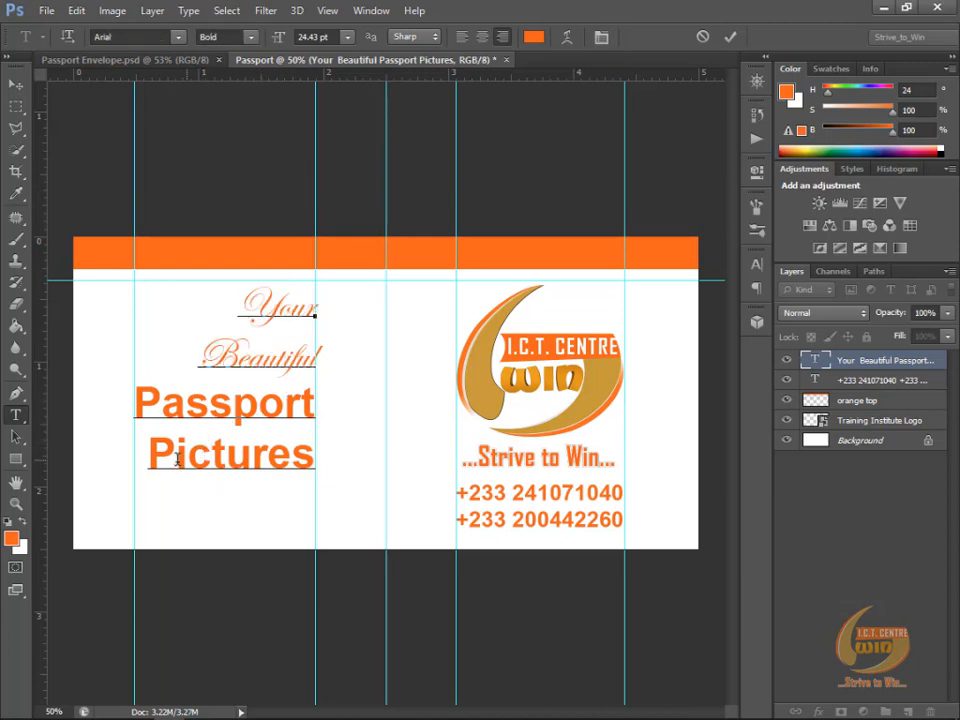
{"action": "left_click_drag", "start_coordinate": [246, 304], "coordinate": [329, 354]}
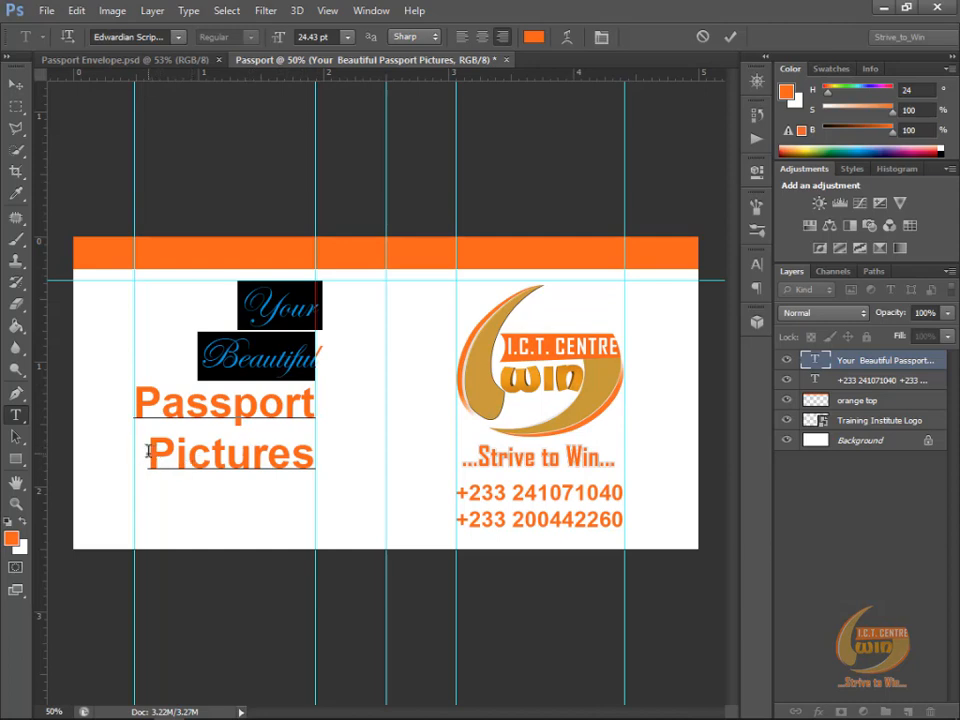
{"action": "left_click_drag", "start_coordinate": [148, 452], "coordinate": [321, 461]}
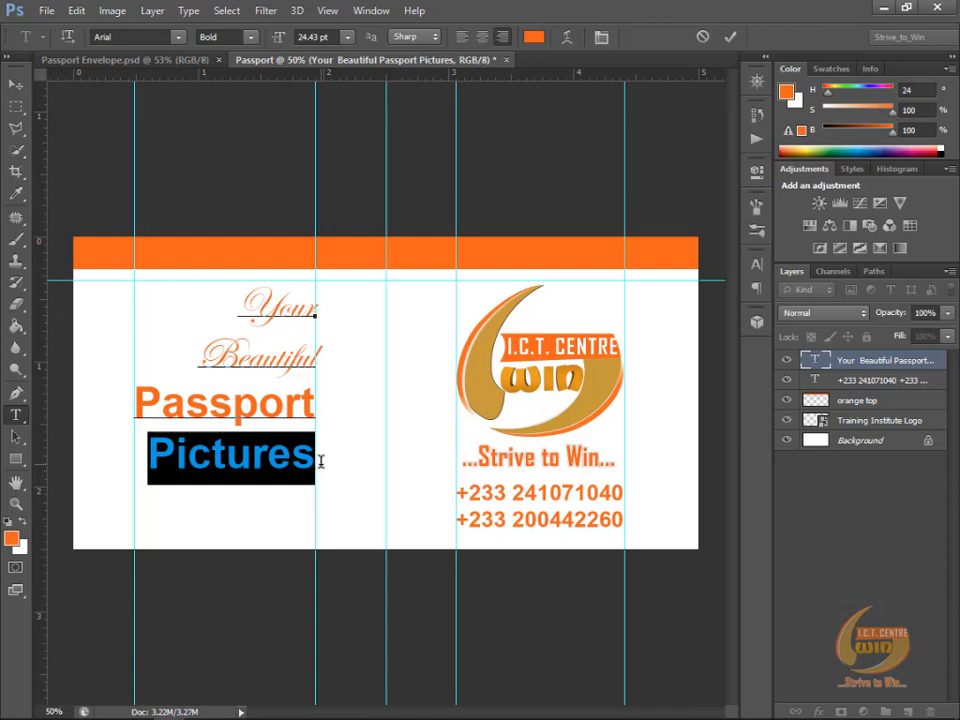
{"action": "key", "text": "ctrl"}
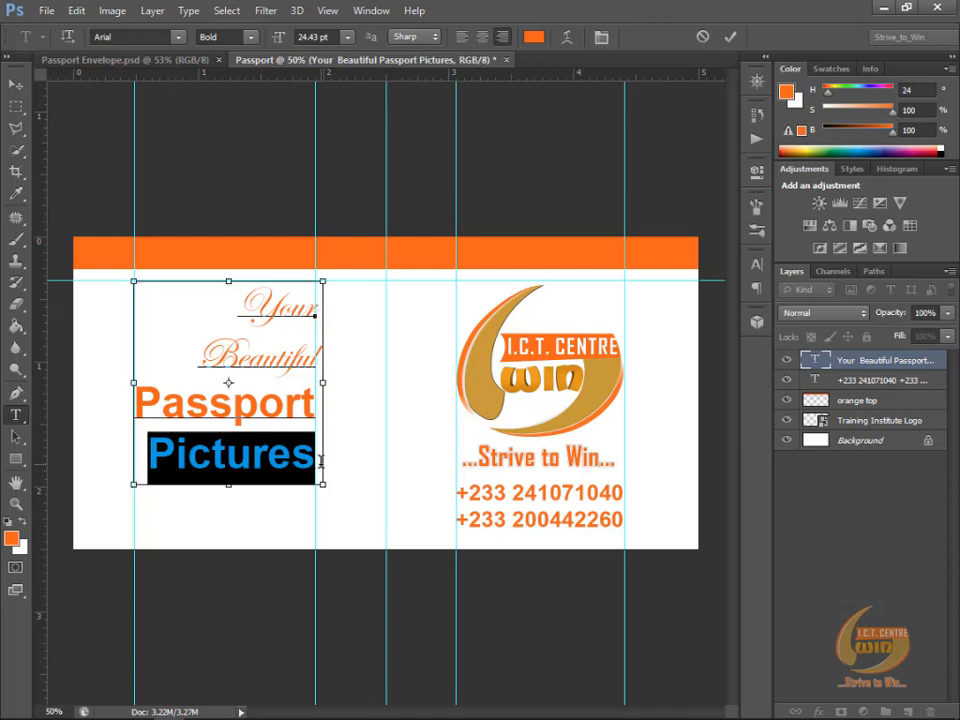
{"action": "key", "text": "ctrl+h"}
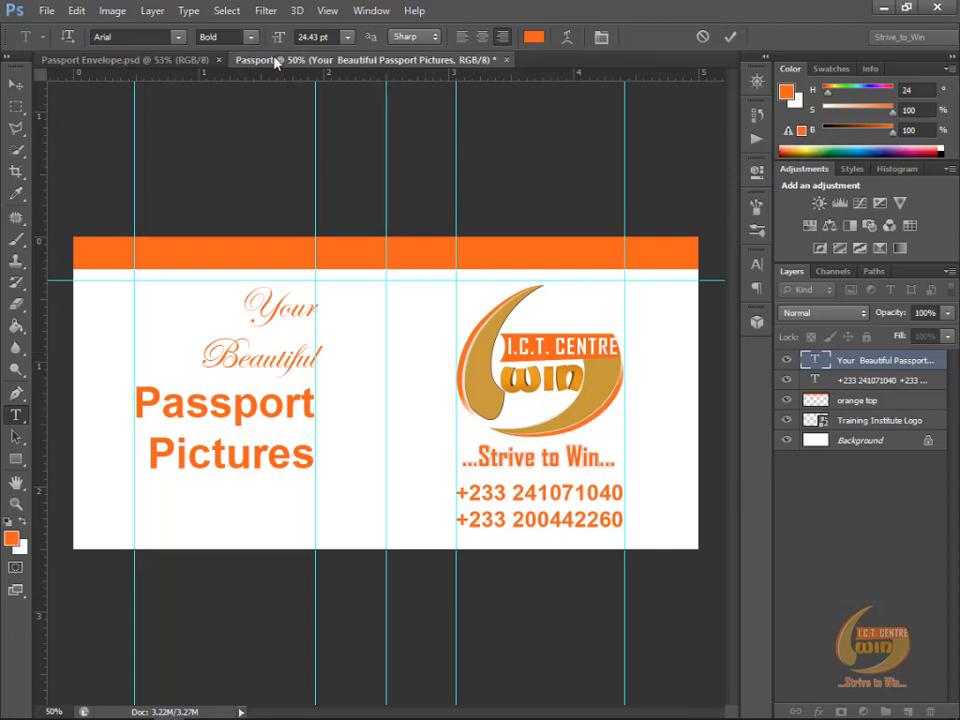
{"action": "left_click", "coordinate": [337, 36]}
{"action": "type", "text": "26"}
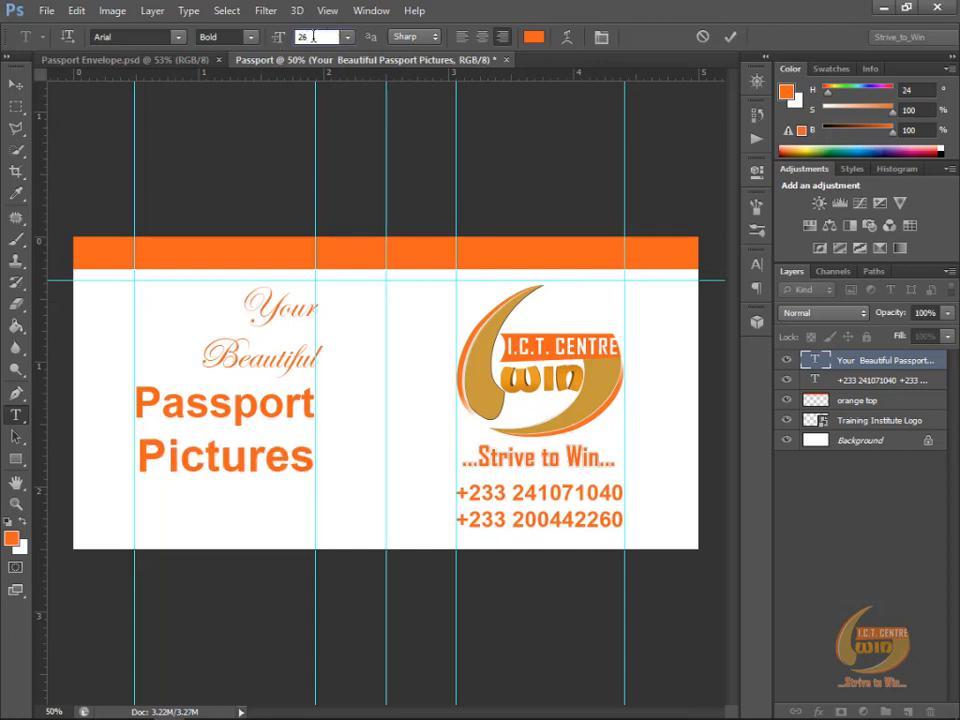
{"action": "type", "text": ".5"}
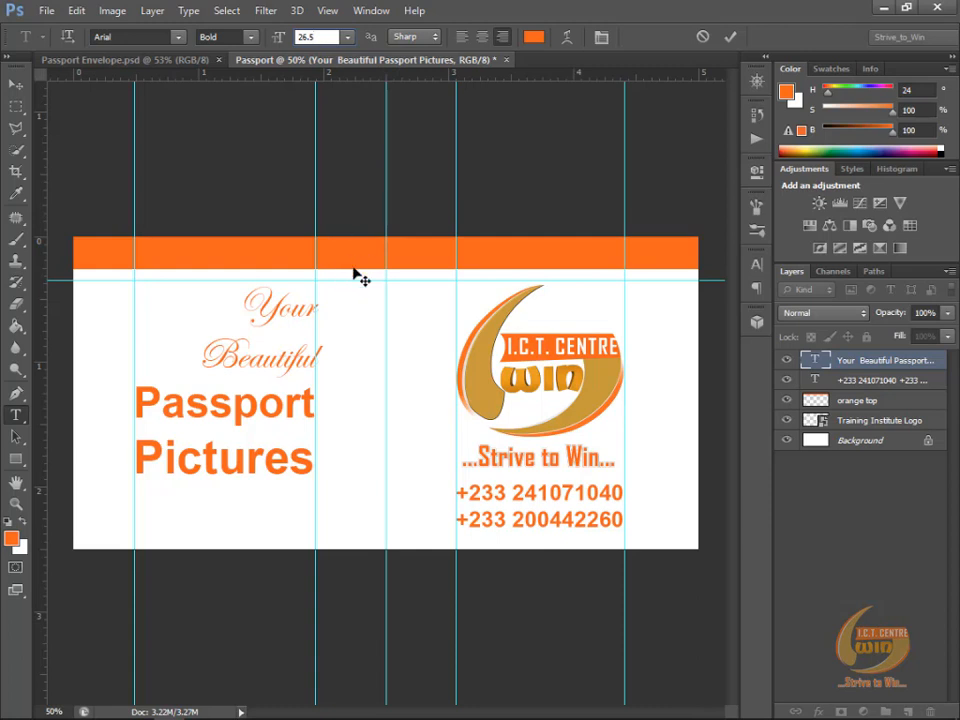
{"action": "left_click", "coordinate": [730, 42]}
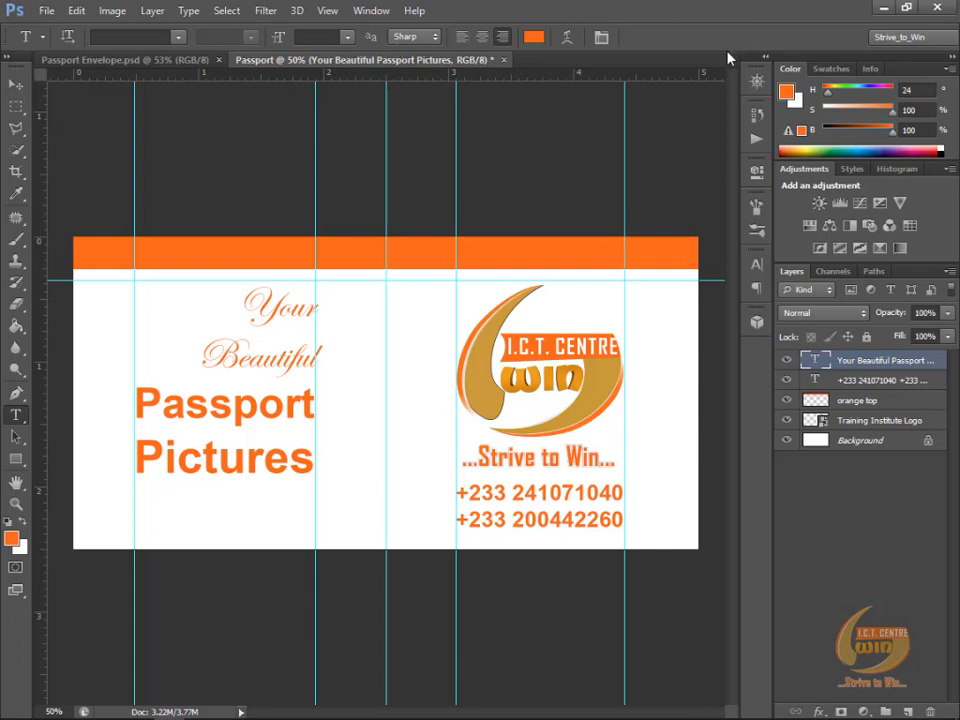
{"action": "left_click", "coordinate": [15, 84]}
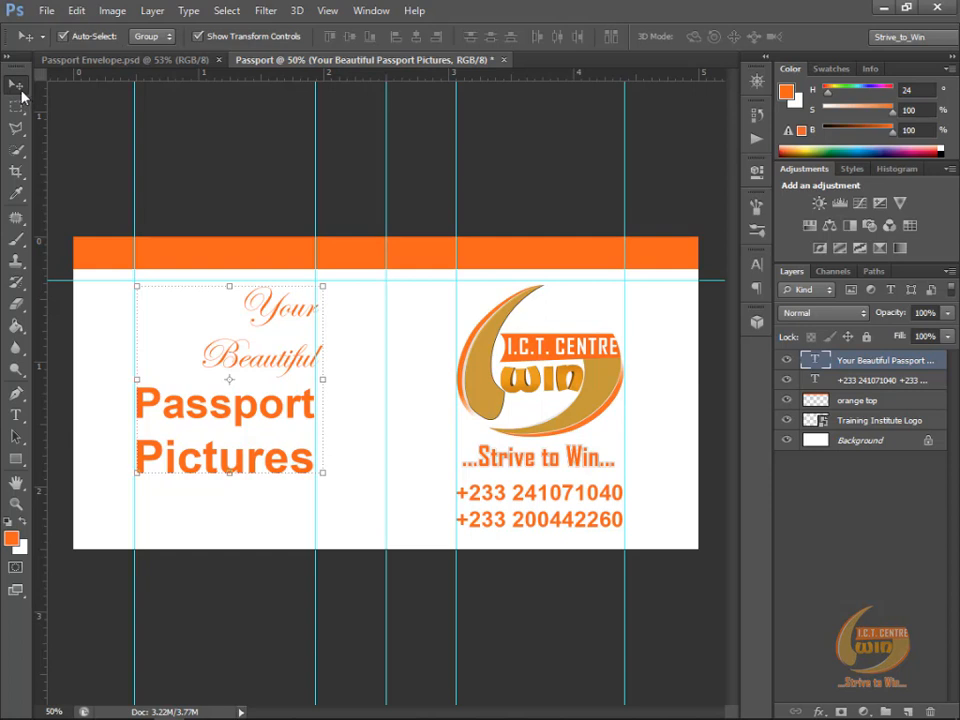
{"action": "left_click", "coordinate": [428, 167]}
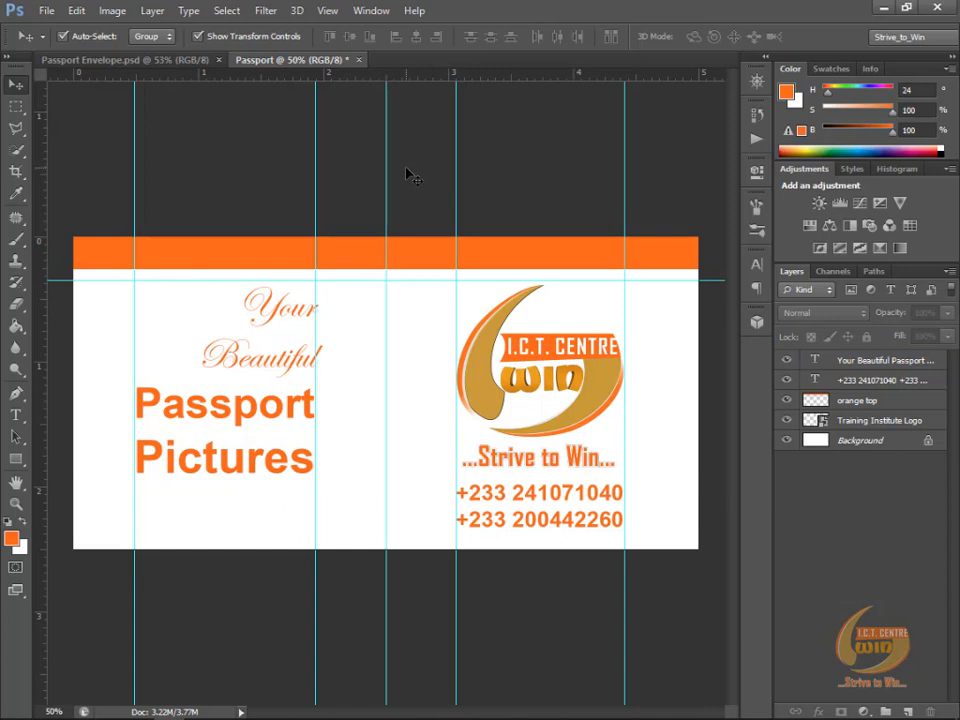
Step: Check the layout in Passport Envelope.psd and duplicate the Passport document's phone-number text to just below "Pictures"
{"action": "key", "text": "ctrl+Tab"}
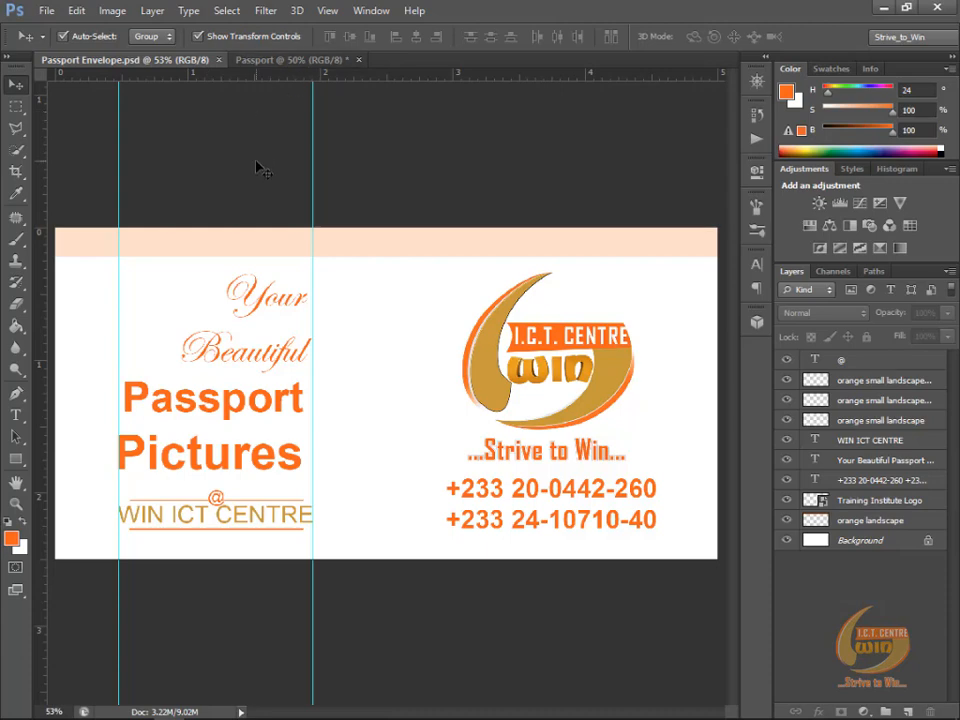
{"action": "key", "text": "ctrl+Tab"}
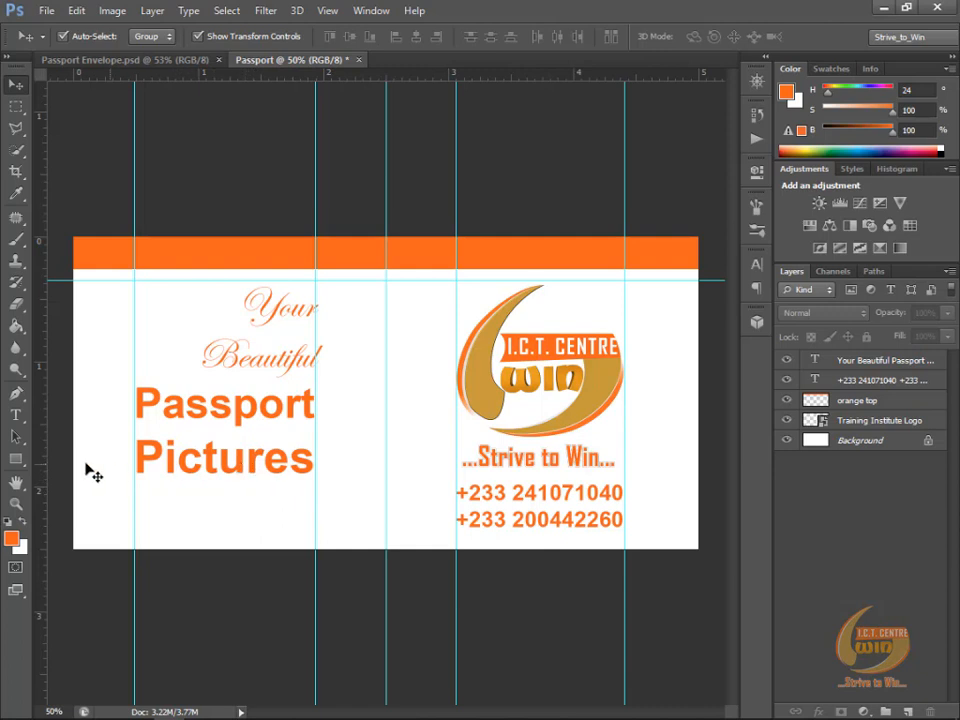
{"action": "left_click", "coordinate": [502, 526]}
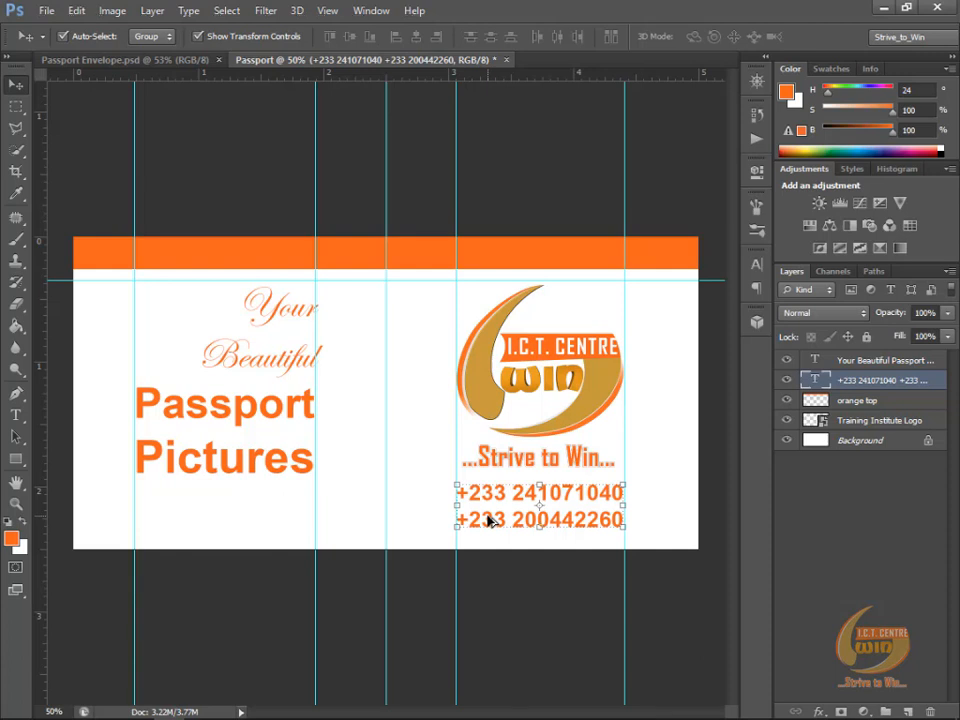
{"action": "left_click_drag", "start_coordinate": [488, 520], "coordinate": [172, 521]}
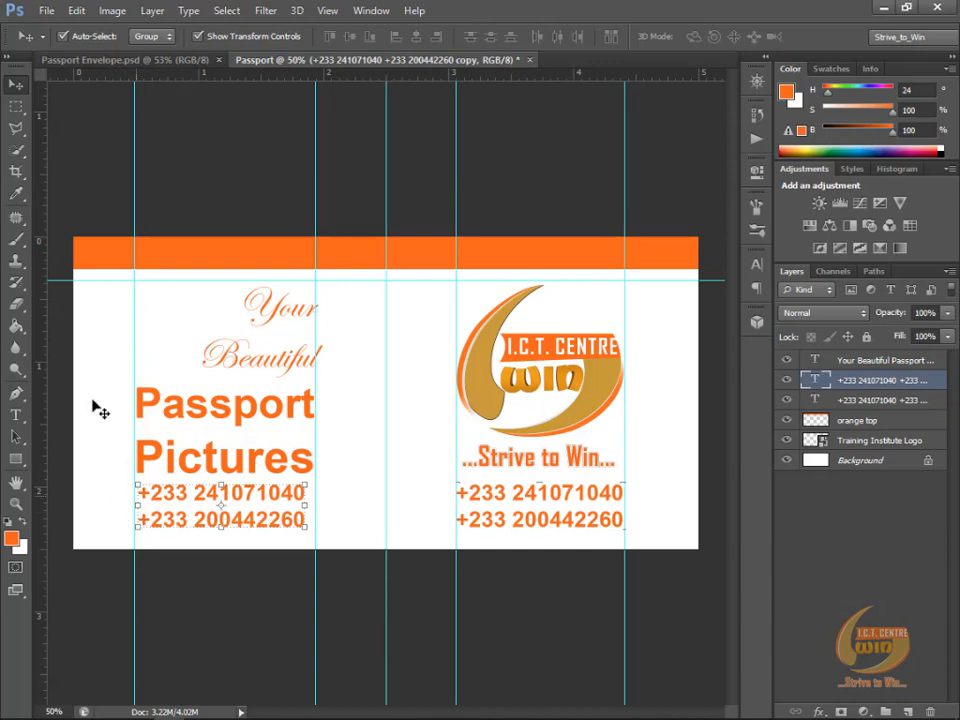
Step: Replace the duplicated phone-number text with "WIN ICT CENTRE" and move it down so it sits between the two guides below "Pictures"
{"action": "left_click", "coordinate": [15, 418]}
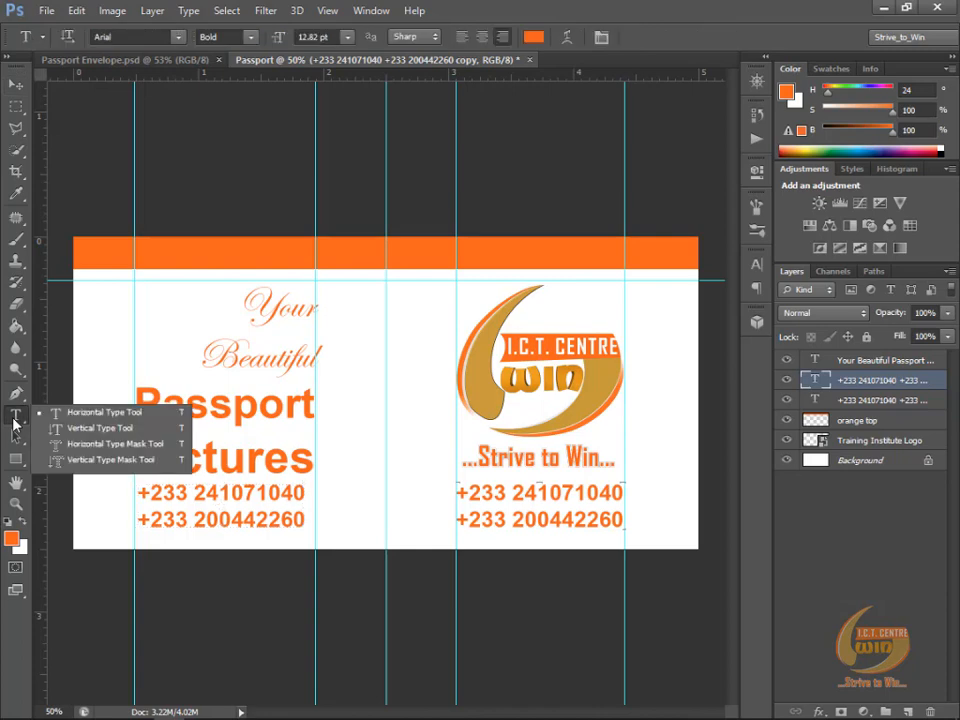
{"action": "left_click", "coordinate": [131, 413]}
{"action": "left_click", "coordinate": [141, 495]}
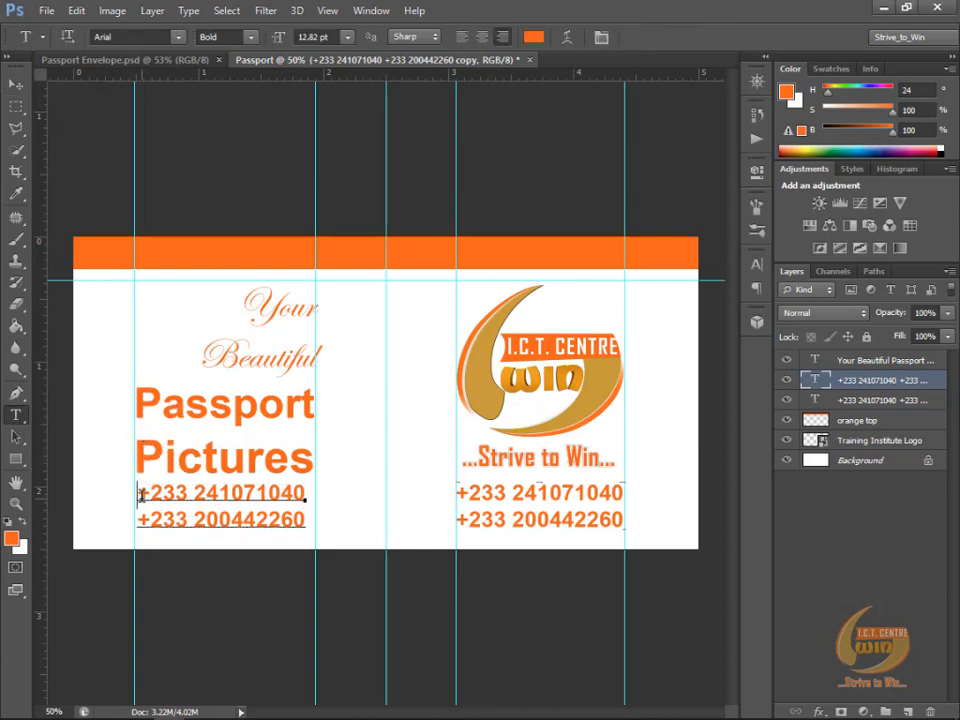
{"action": "left_click_drag", "start_coordinate": [141, 495], "coordinate": [309, 520]}
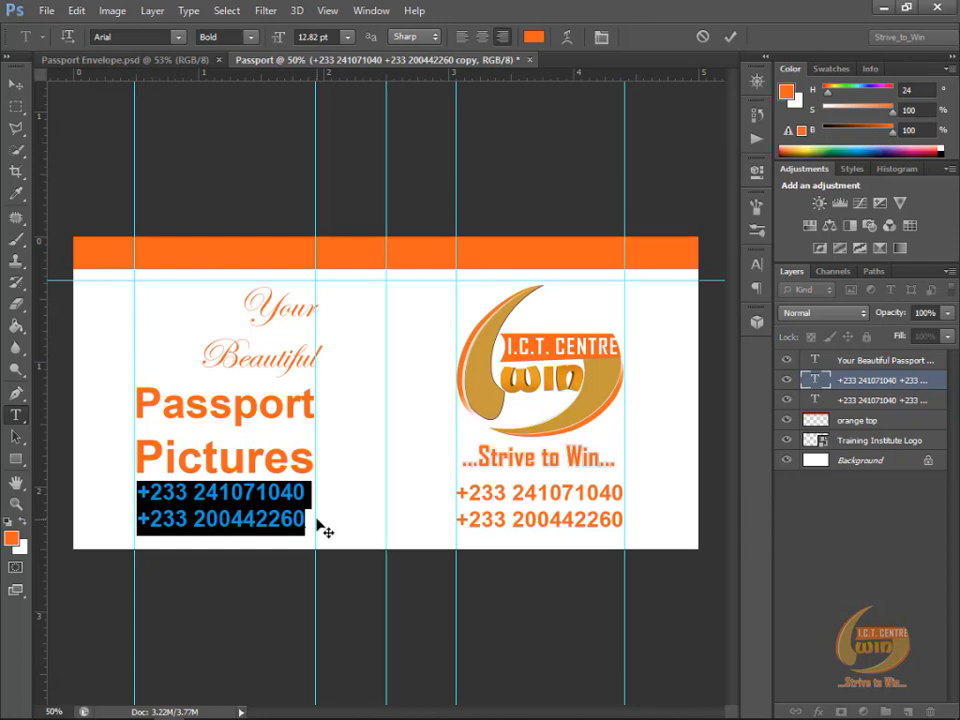
{"action": "type", "text": "WIN IC"}
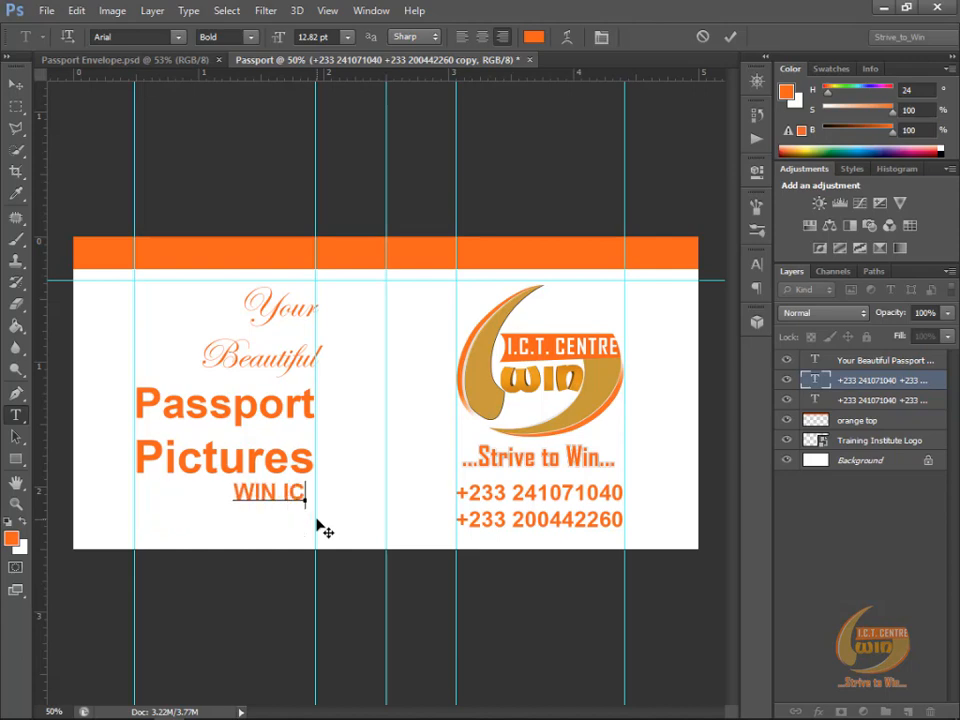
{"action": "type", "text": "T CENTRE"}
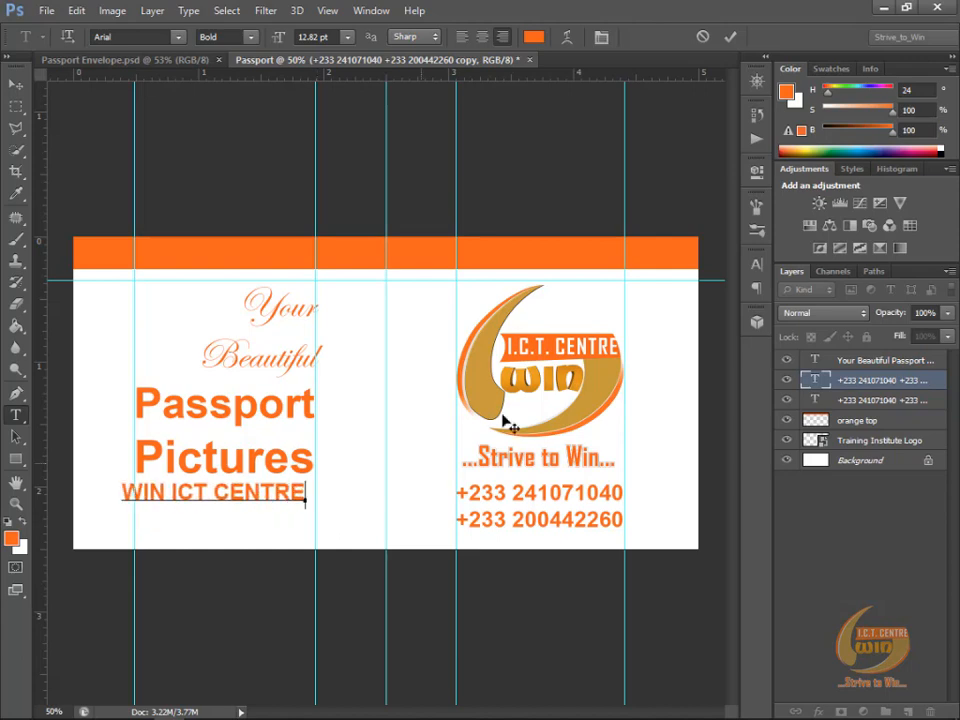
{"action": "left_click", "coordinate": [729, 38]}
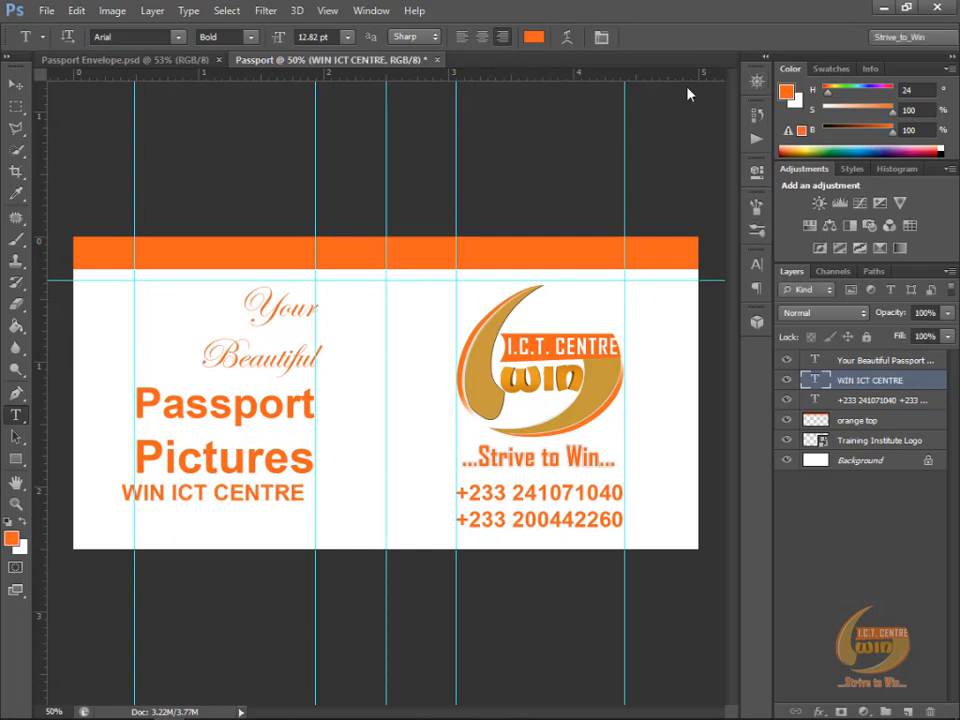
{"action": "left_click", "coordinate": [13, 86]}
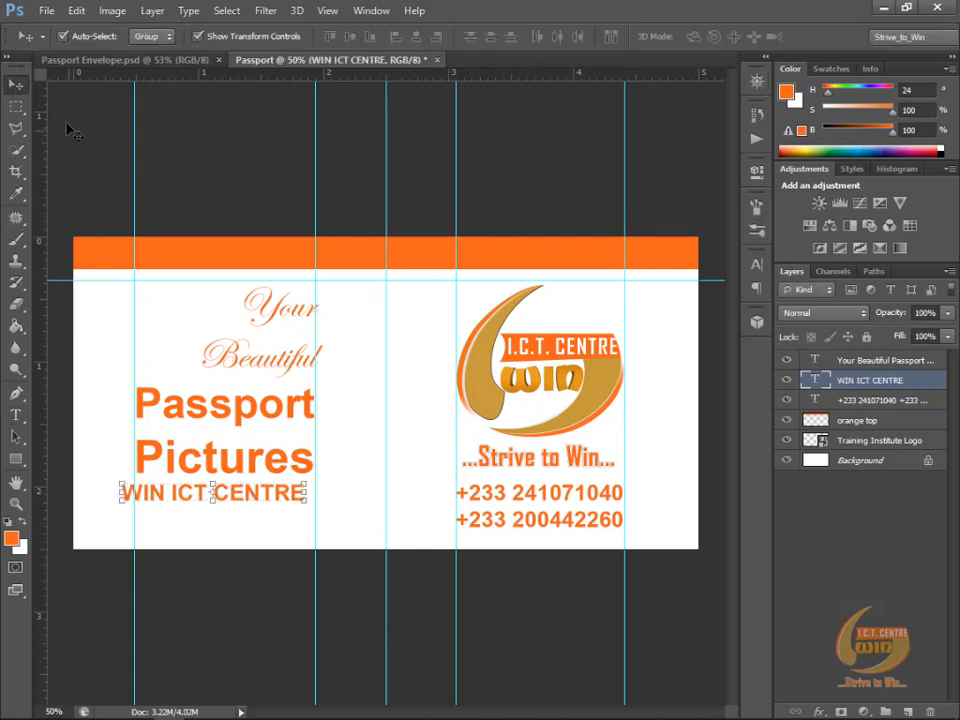
{"action": "left_click_drag", "start_coordinate": [259, 496], "coordinate": [268, 518]}
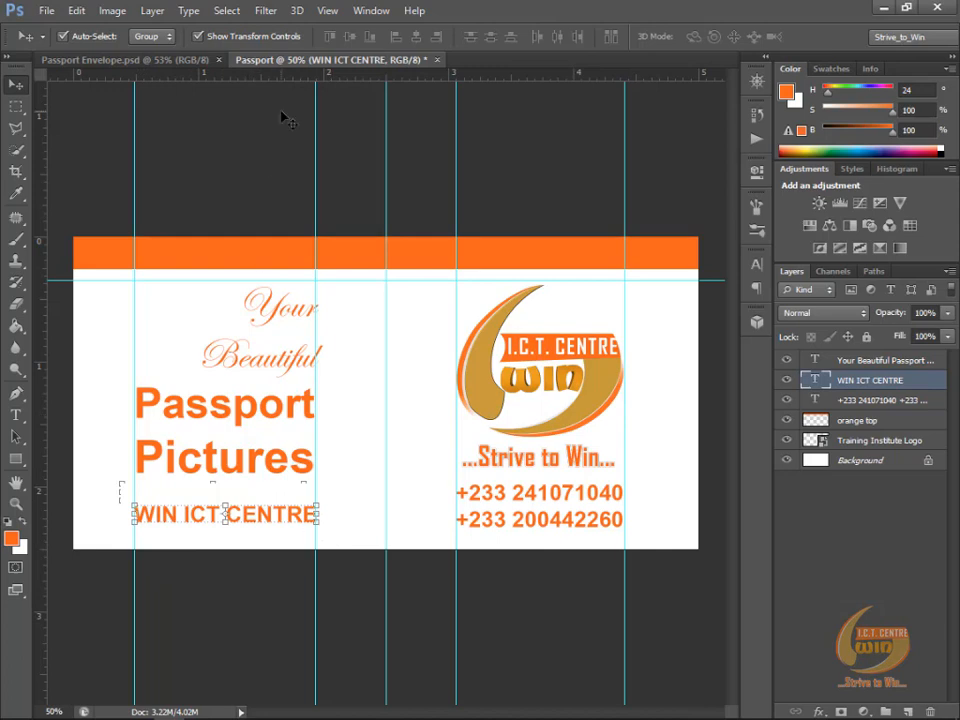
Step: Make a single-row selection across the canvas between "Pictures" and "WIN ICT CENTRE"
{"action": "left_click", "coordinate": [19, 107]}
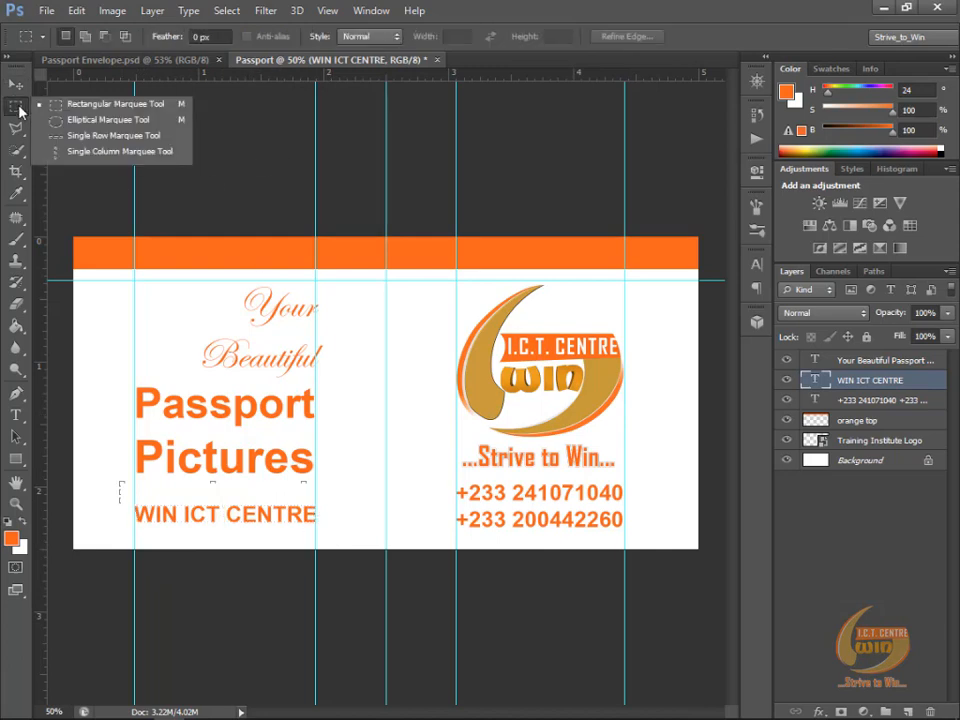
{"action": "left_click", "coordinate": [102, 141]}
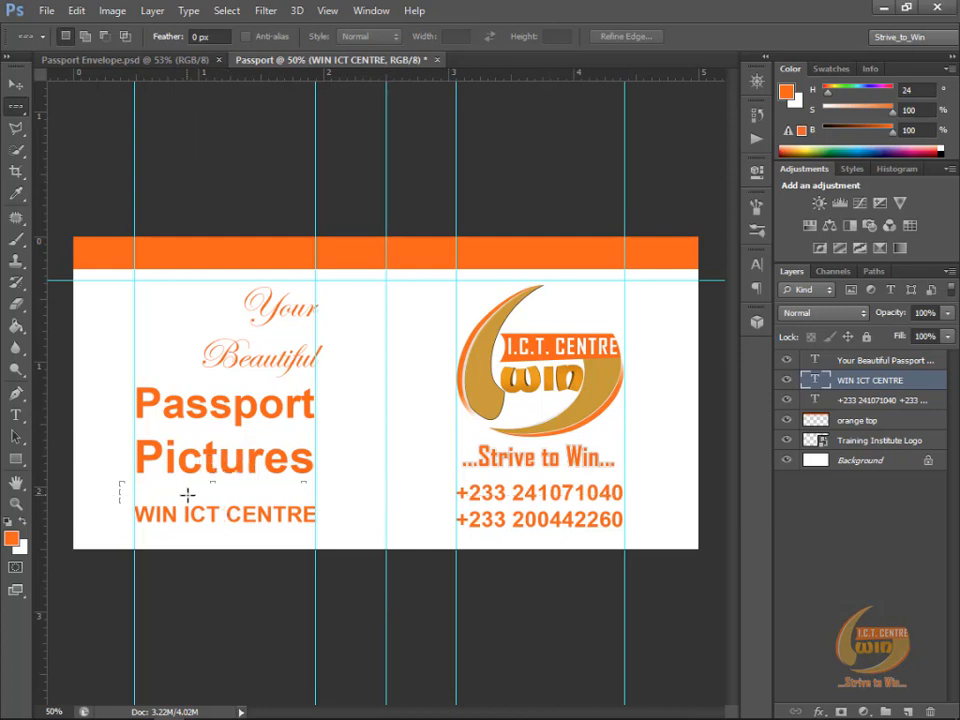
{"action": "left_click", "coordinate": [187, 494]}
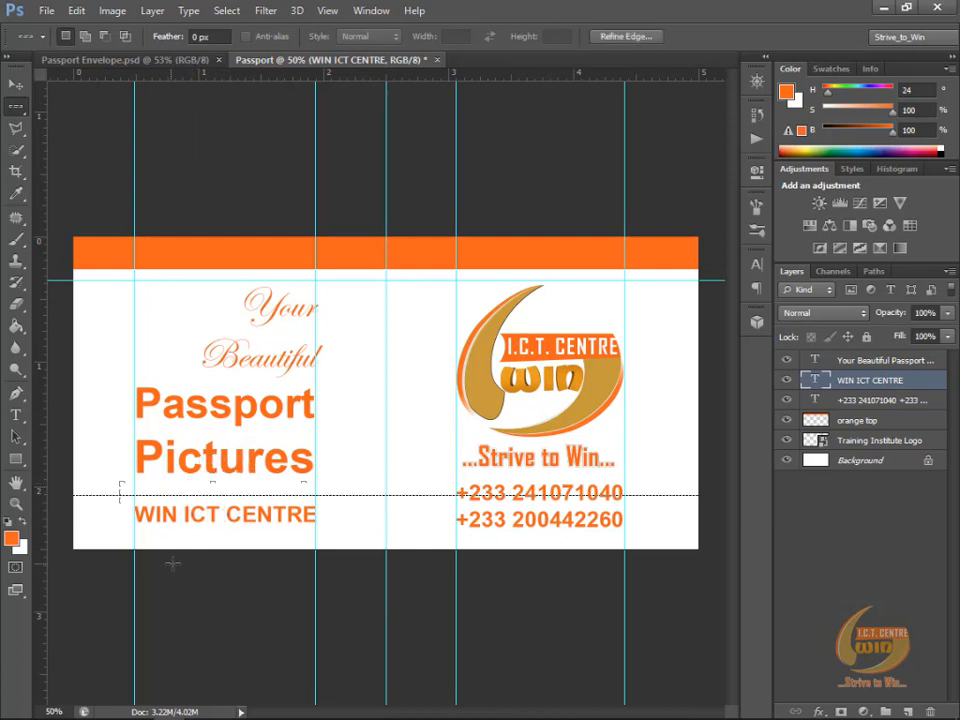
Step: Add a new layer, fill the single-row selection with the orange foreground colour, and deselect
{"action": "scroll", "coordinate": [154, 536], "scroll_direction": "up", "scroll_amount": 1}
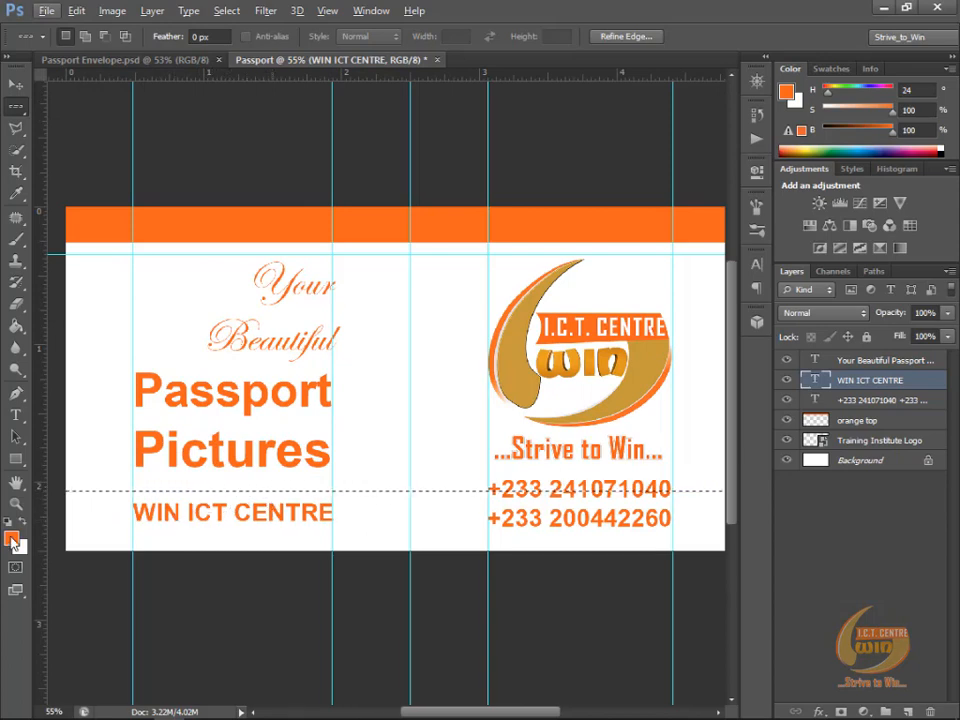
{"action": "key", "text": "alt"}
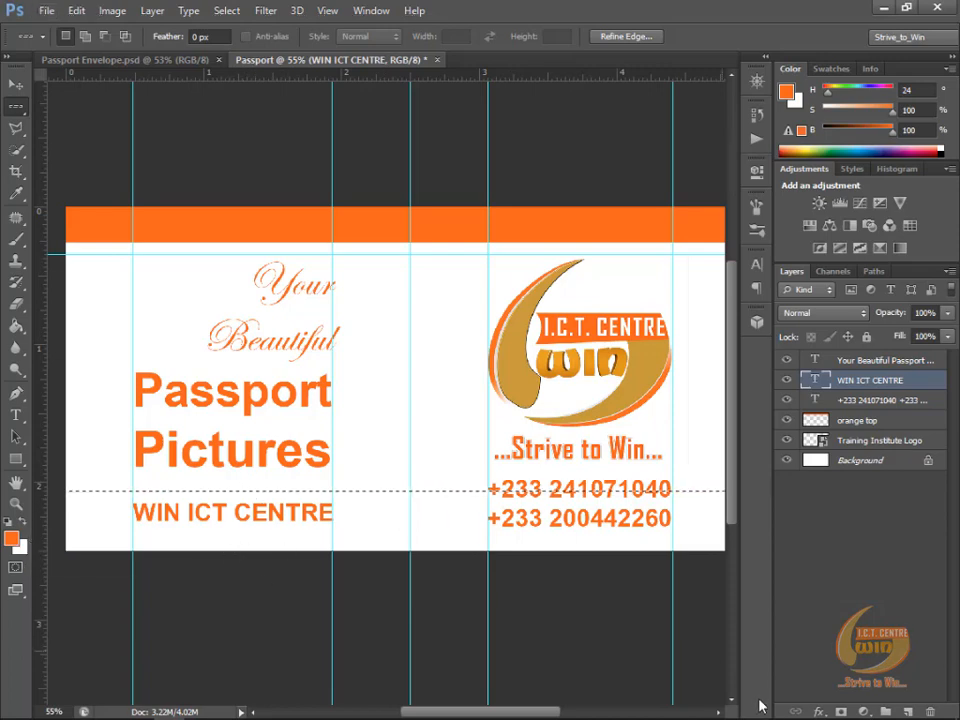
{"action": "left_click", "coordinate": [914, 712]}
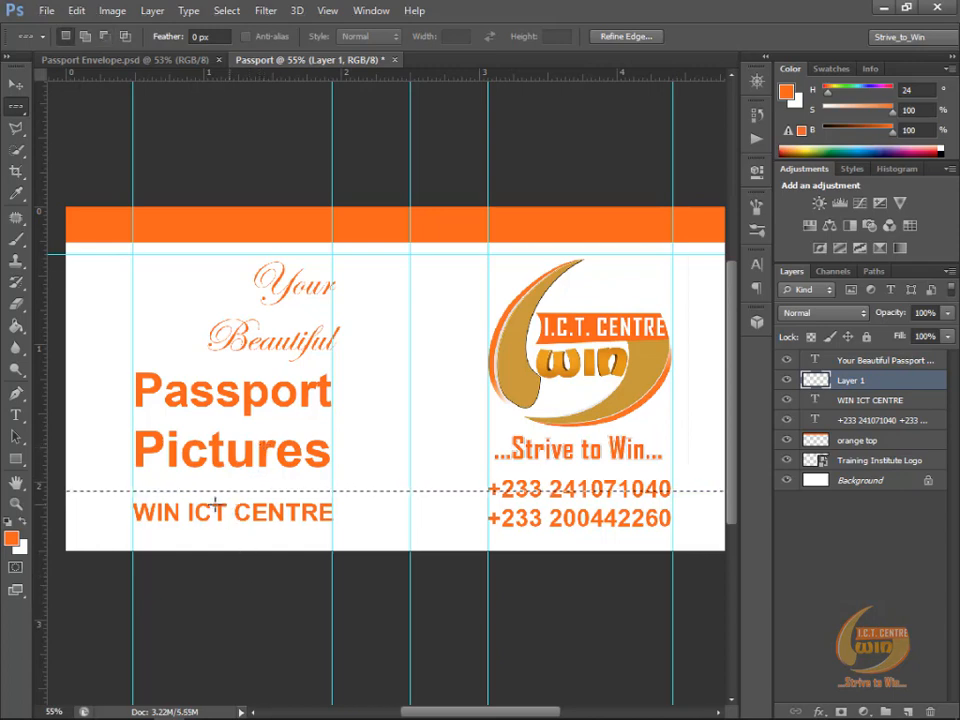
{"action": "scroll", "coordinate": [229, 493], "scroll_direction": "up", "scroll_amount": 12}
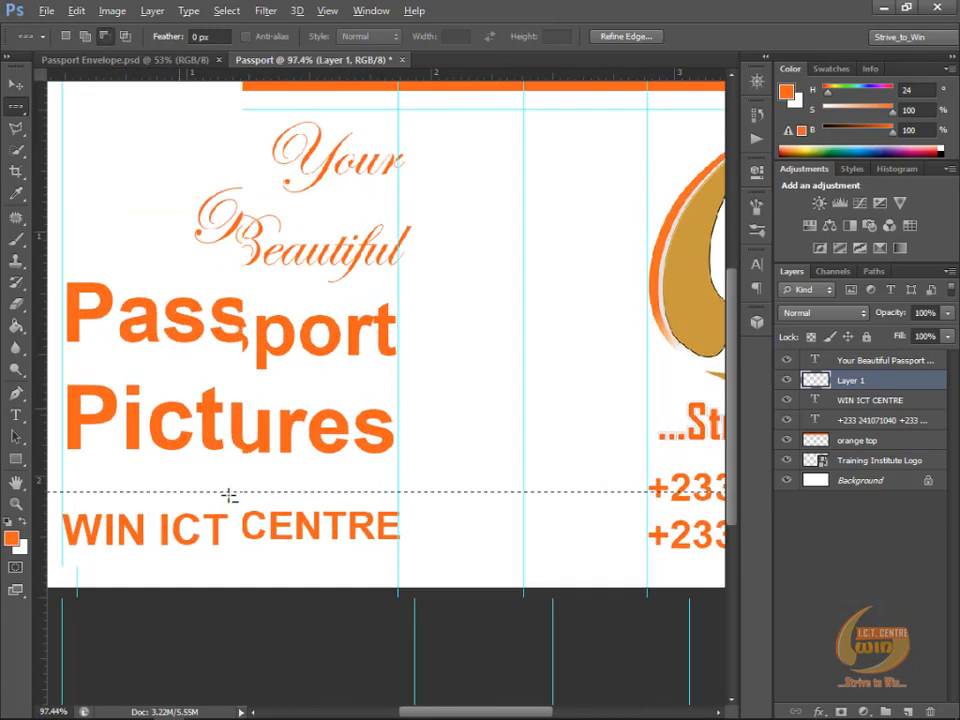
{"action": "scroll", "coordinate": [229, 493], "scroll_direction": "up", "scroll_amount": 8}
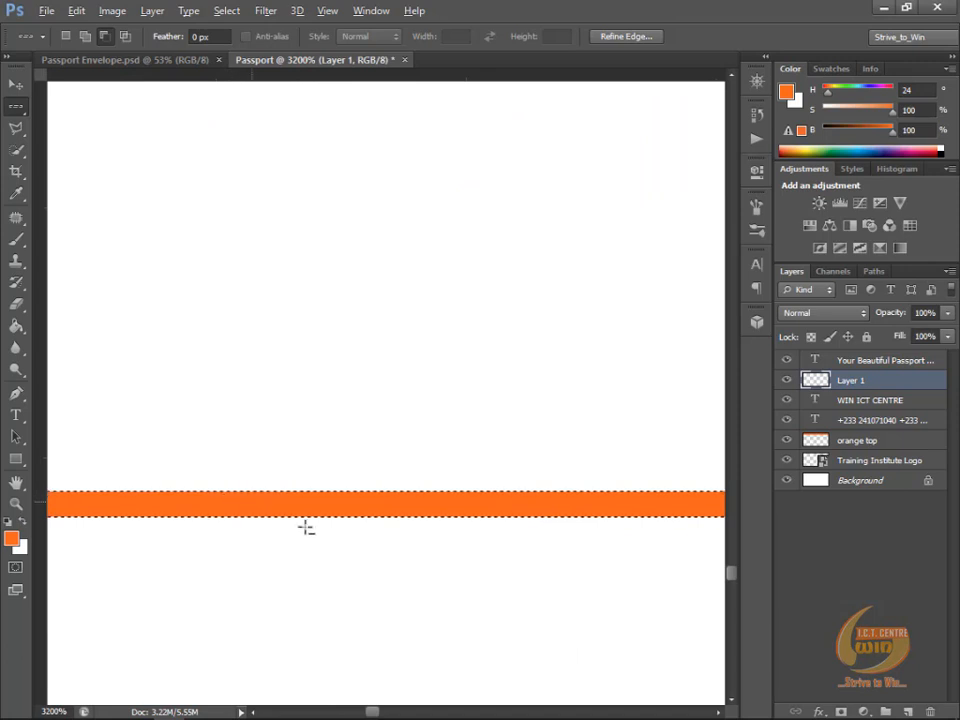
{"action": "key", "text": "alt"}
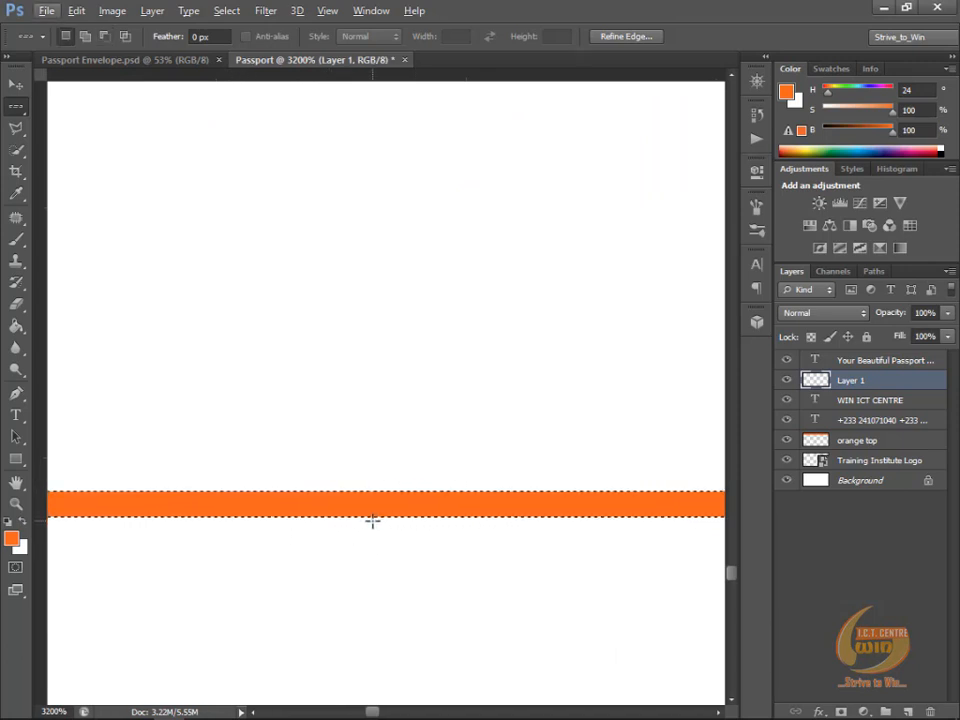
{"action": "key", "text": "ctrl+d"}
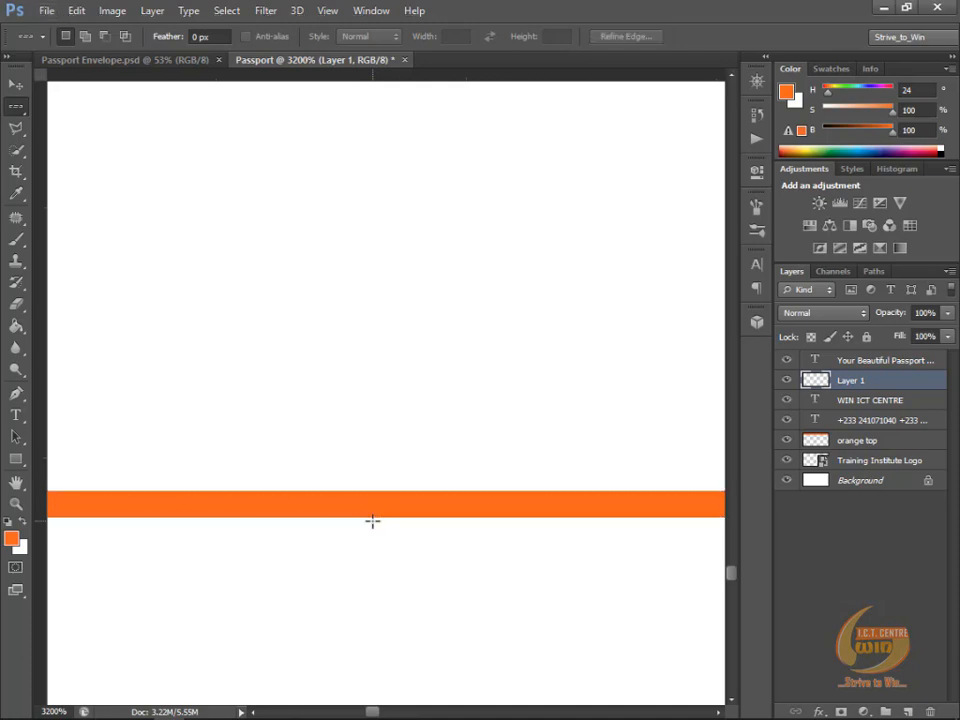
Step: Scale the orange line to 29% width and -500% height so it spans the two guides around "WIN ICT CENTRE"
{"action": "scroll", "coordinate": [372, 500], "scroll_direction": "down", "scroll_amount": 9}
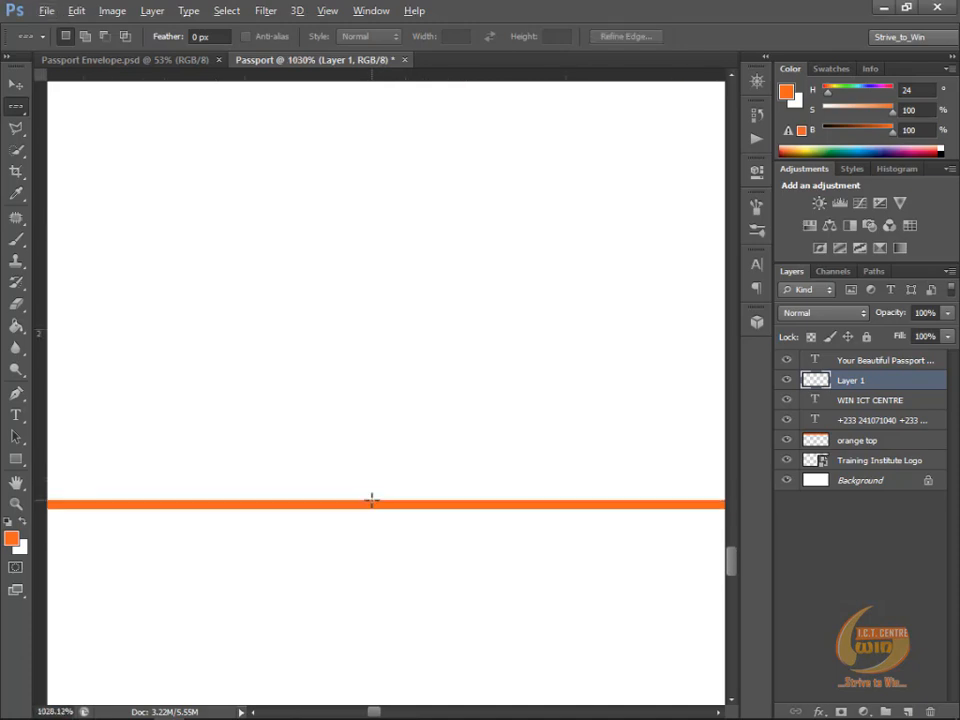
{"action": "scroll", "coordinate": [372, 497], "scroll_direction": "down", "scroll_amount": 5}
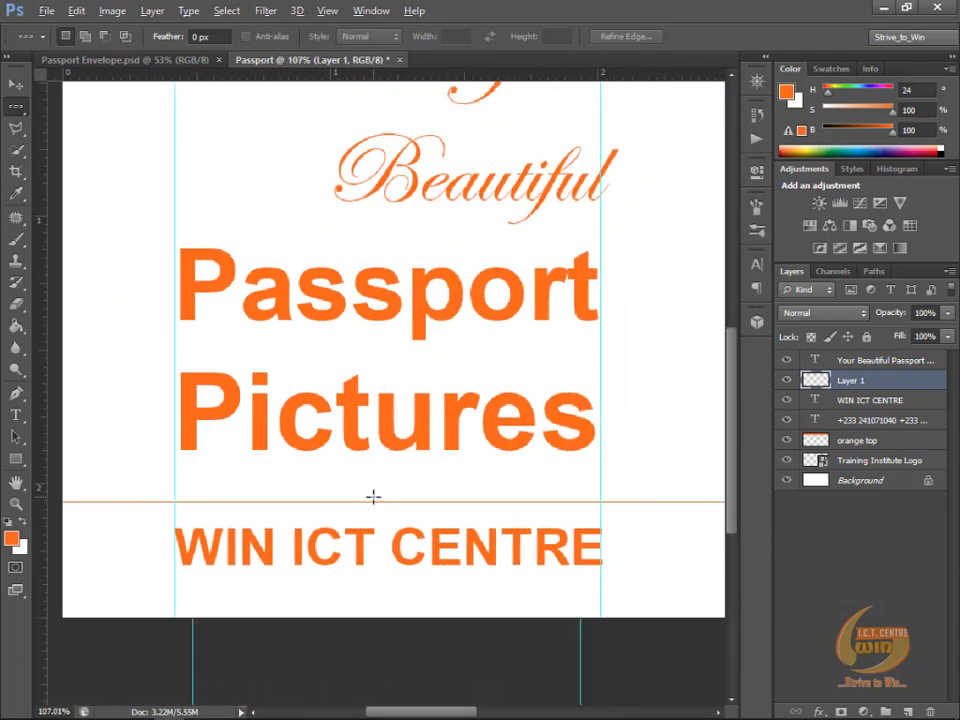
{"action": "scroll", "coordinate": [364, 501], "scroll_direction": "down", "scroll_amount": 1}
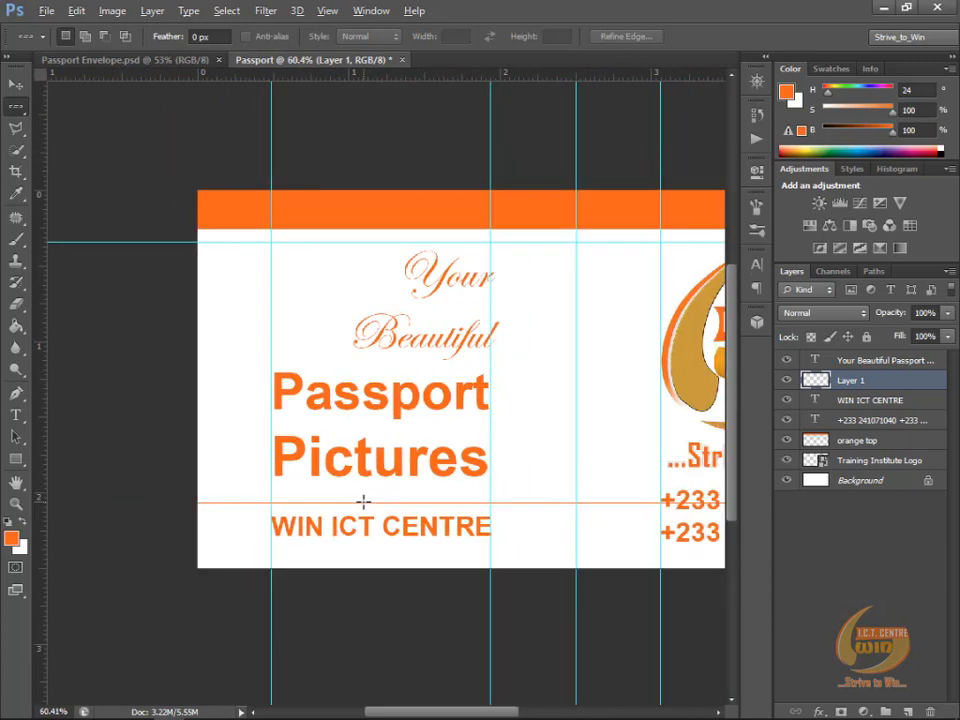
{"action": "left_click", "coordinate": [15, 86]}
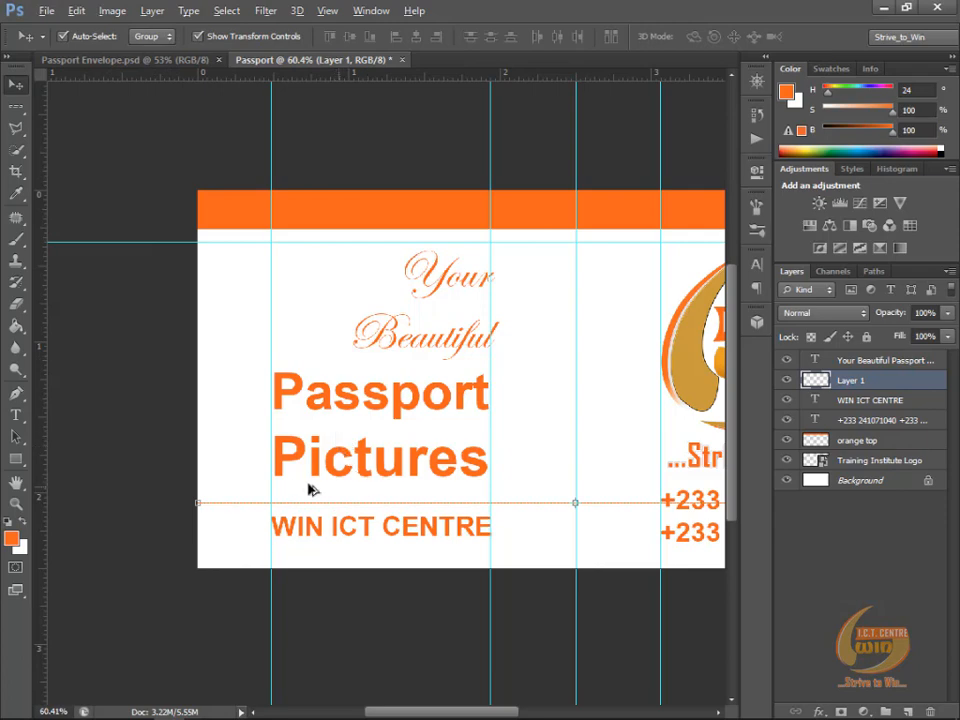
{"action": "scroll", "coordinate": [296, 488], "scroll_direction": "down", "scroll_amount": 2}
{"action": "scroll", "coordinate": [293, 485], "scroll_direction": "up", "scroll_amount": 1}
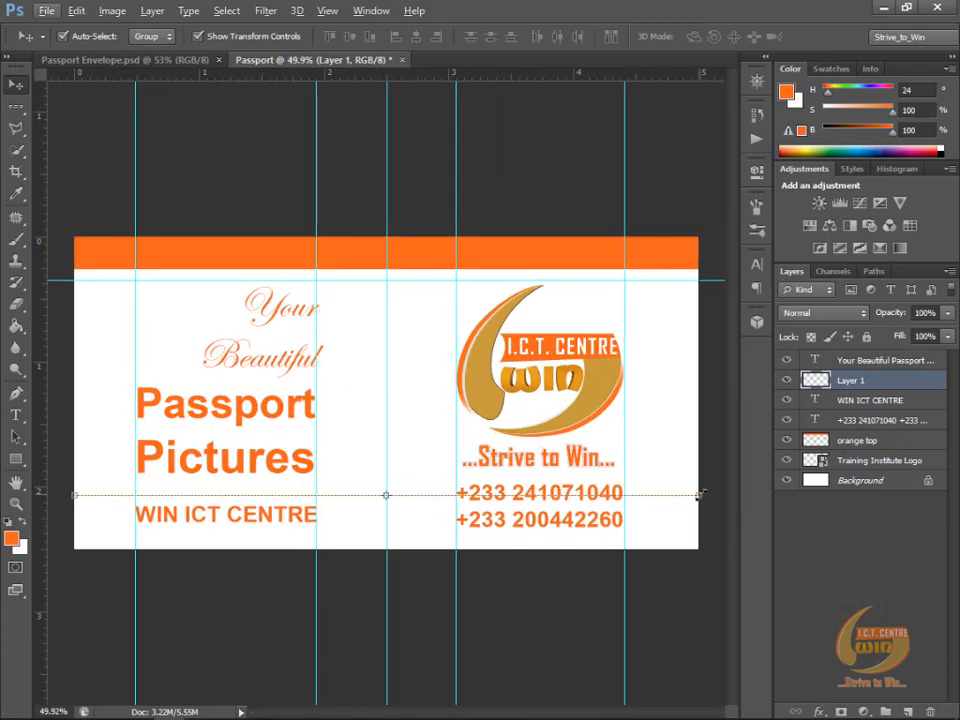
{"action": "left_click_drag", "start_coordinate": [697, 495], "coordinate": [312, 495]}
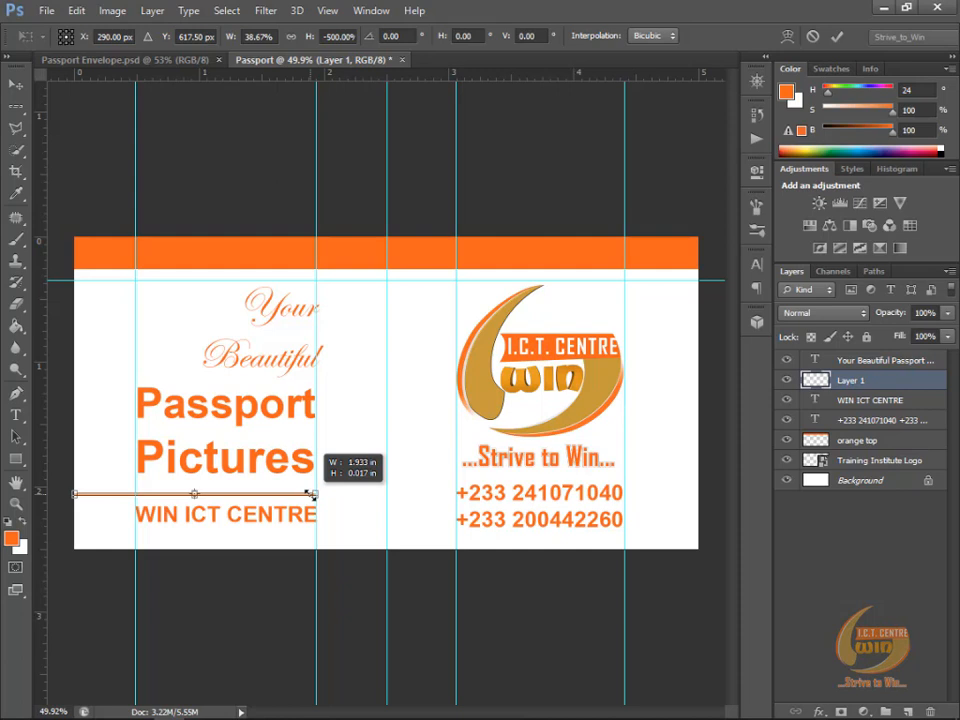
{"action": "left_click_drag", "start_coordinate": [313, 494], "coordinate": [313, 494]}
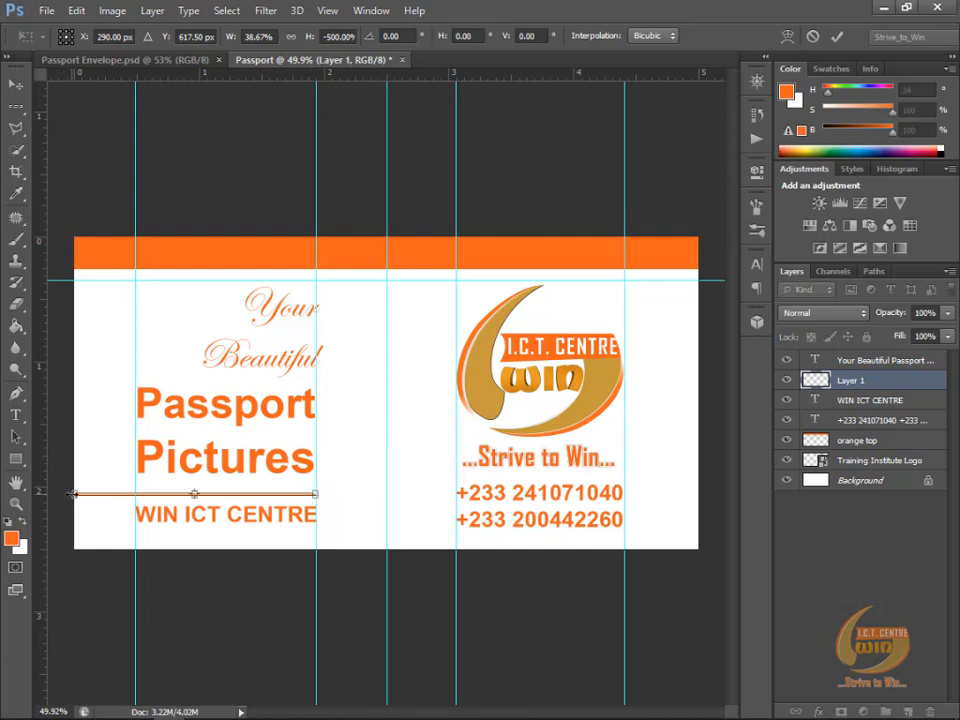
{"action": "left_click_drag", "start_coordinate": [72, 494], "coordinate": [134, 495]}
{"action": "mouse_move", "coordinate": [135, 479]}
{"action": "left_mouse_down"}
{"action": "mouse_move", "coordinate": [140, 466]}
{"action": "mouse_move", "coordinate": [182, 461]}
{"action": "mouse_move", "coordinate": [124, 482]}
{"action": "mouse_move", "coordinate": [165, 452]}
{"action": "mouse_move", "coordinate": [129, 476]}
{"action": "left_mouse_up"}
{"action": "key", "text": "ctrl+z"}
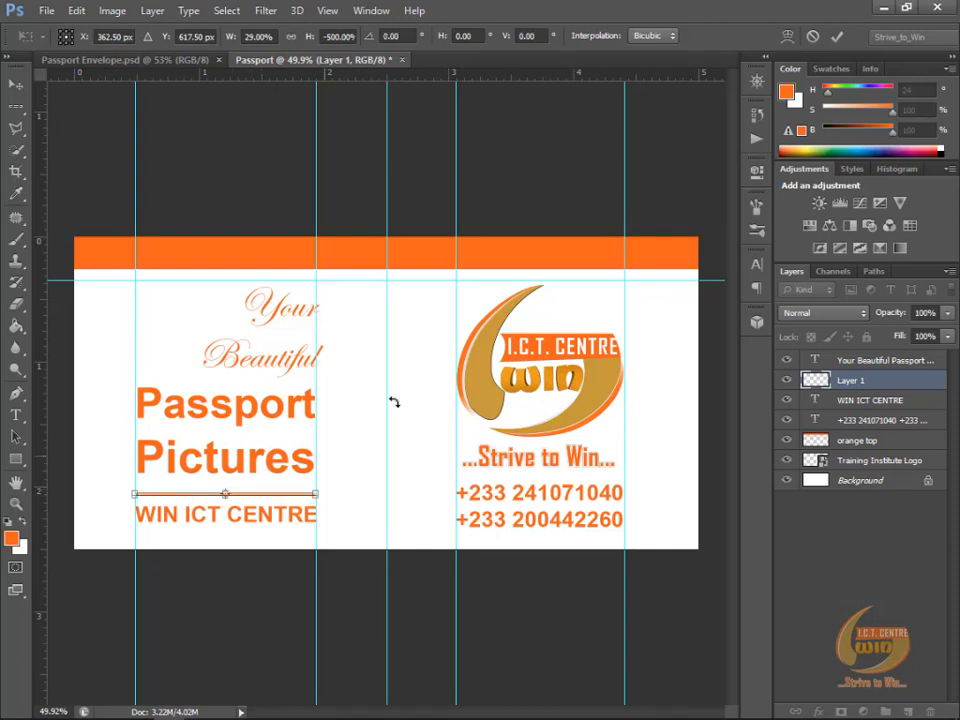
{"action": "key", "text": "Return"}
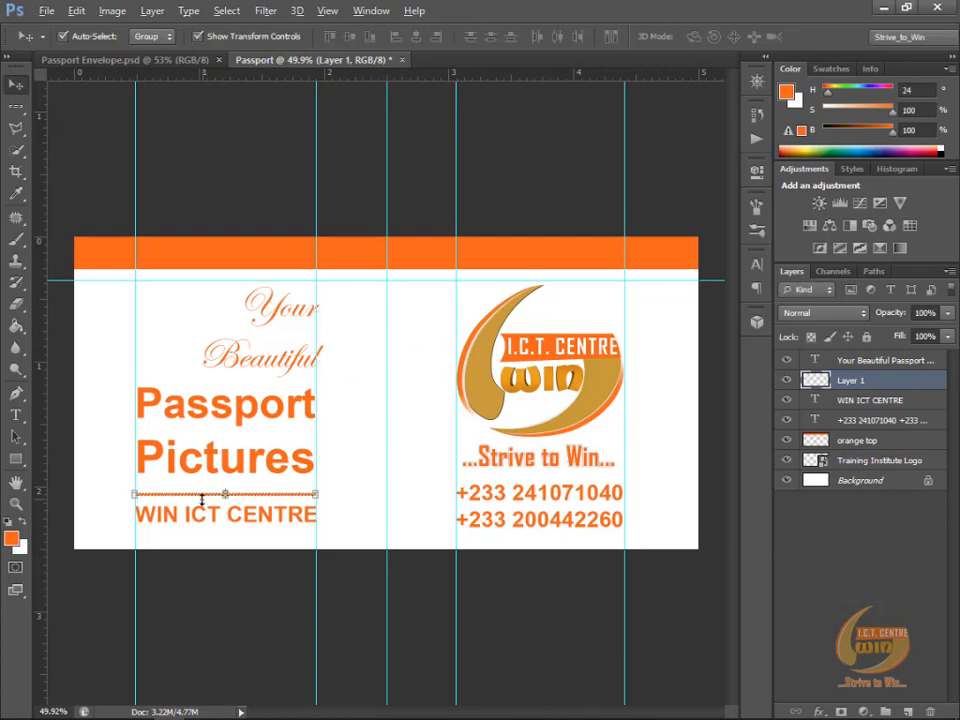
Step: Nudge the orange line down closer to "WIN ICT CENTRE" and duplicate it just below that text
{"action": "scroll", "coordinate": [157, 560], "scroll_direction": "up", "scroll_amount": 1}
{"action": "scroll", "coordinate": [165, 560], "scroll_direction": "up", "scroll_amount": 2}
{"action": "scroll", "coordinate": [187, 498], "scroll_direction": "up", "scroll_amount": 2}
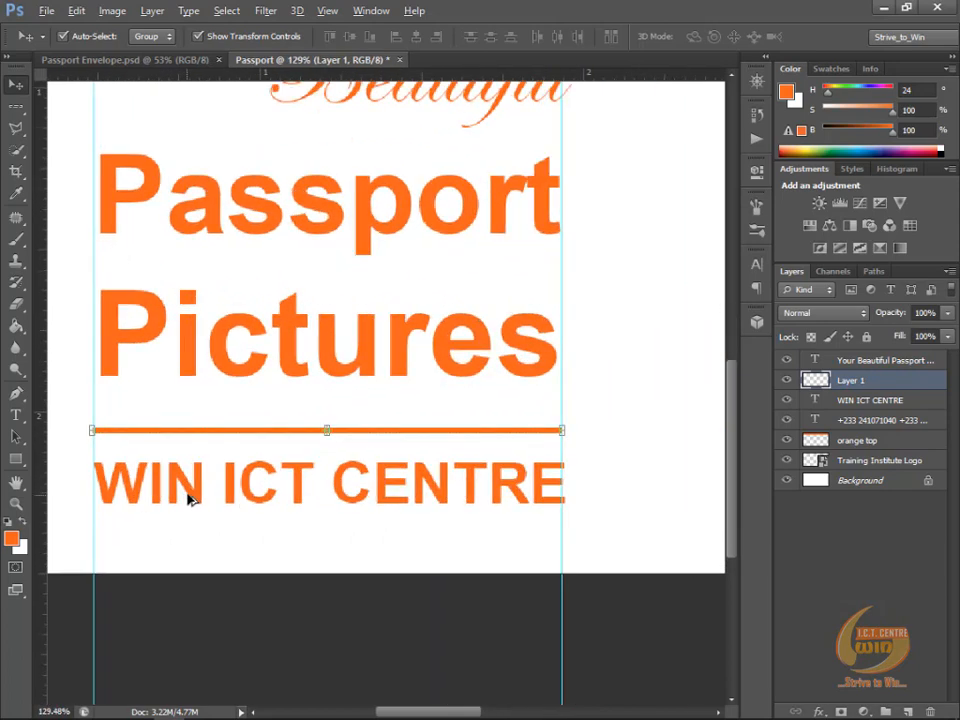
{"action": "key", "text": "alt"}
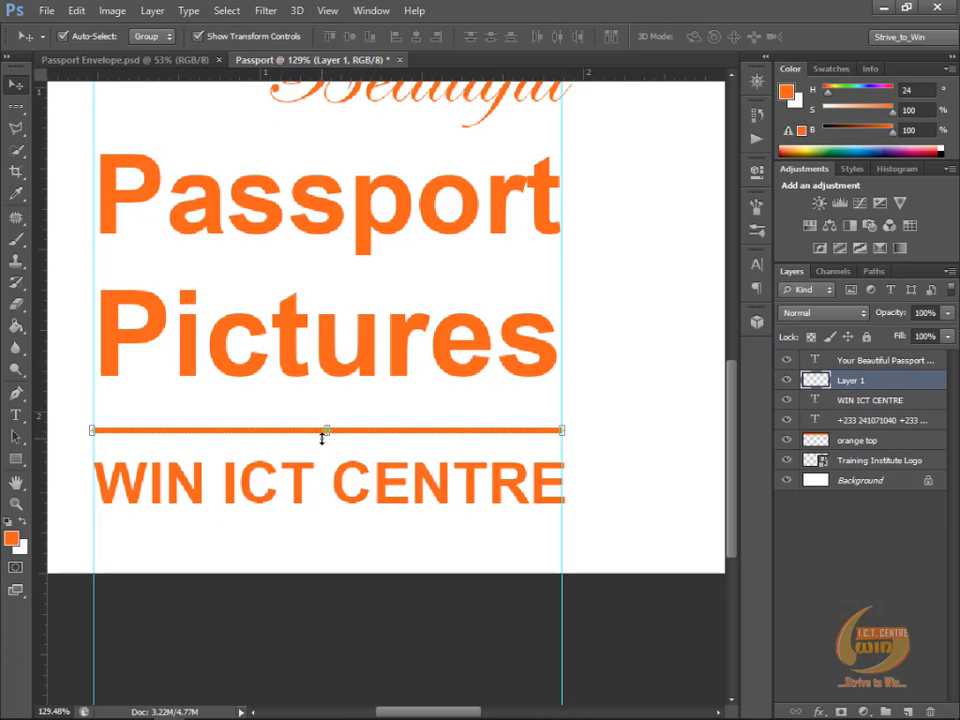
{"action": "key", "text": "Down"}
{"action": "key", "text": "Down"}
{"action": "key", "text": "Down"}
{"action": "key", "text": "Down"}
{"action": "key", "text": "Down"}
{"action": "key", "text": "Down"}
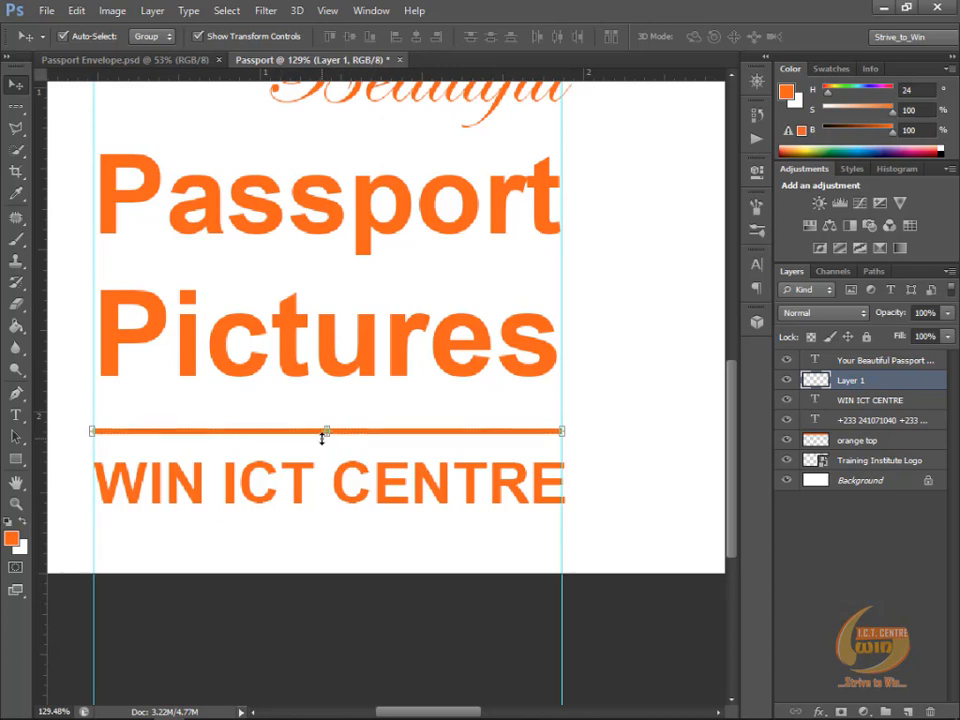
{"action": "key", "text": "Down"}
{"action": "key", "text": "Down"}
{"action": "key", "text": "Down"}
{"action": "key", "text": "Down"}
{"action": "key", "text": "Down"}
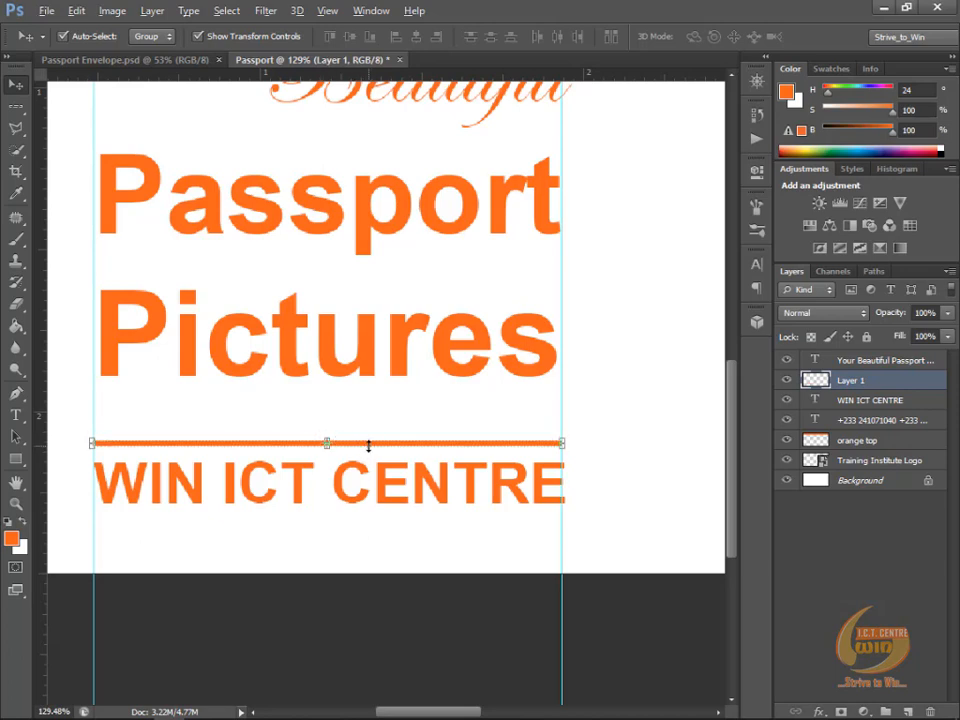
{"action": "left_click_drag", "start_coordinate": [370, 450], "coordinate": [372, 527]}
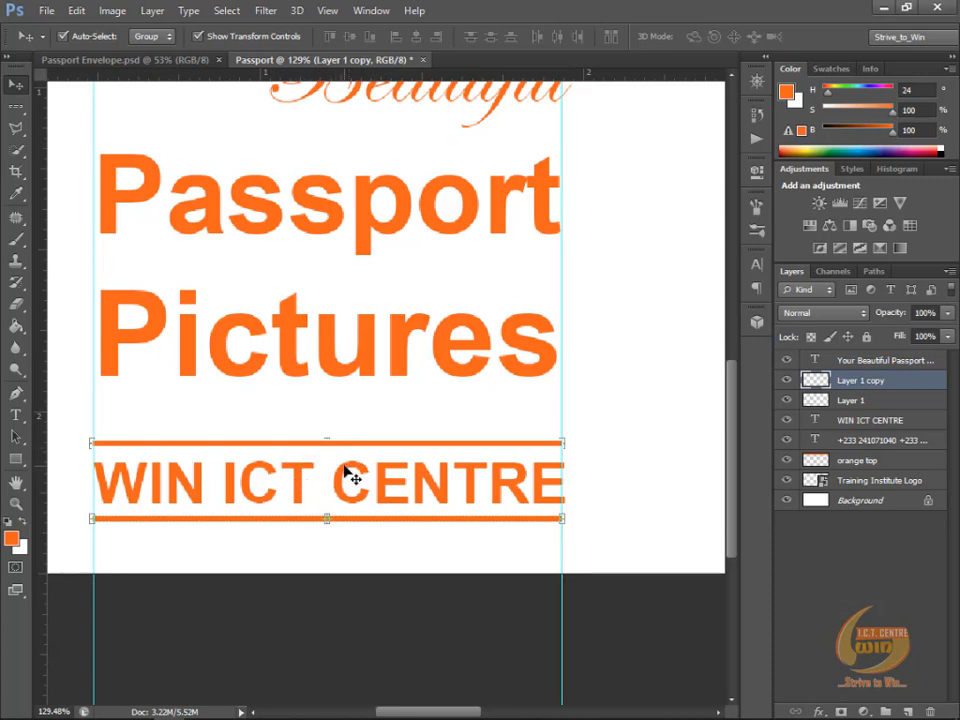
Step: Add an "@" text above "WIN ICT CENTRE" in Arial Bold and set its size to 9 pt
{"action": "left_click", "coordinate": [18, 418]}
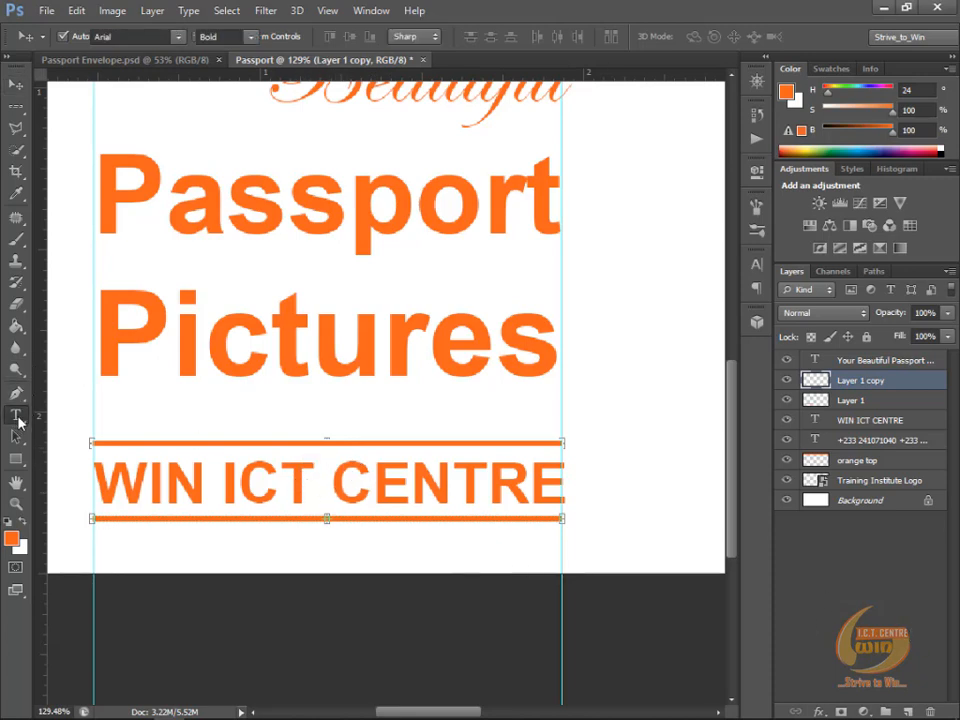
{"action": "left_click", "coordinate": [323, 440]}
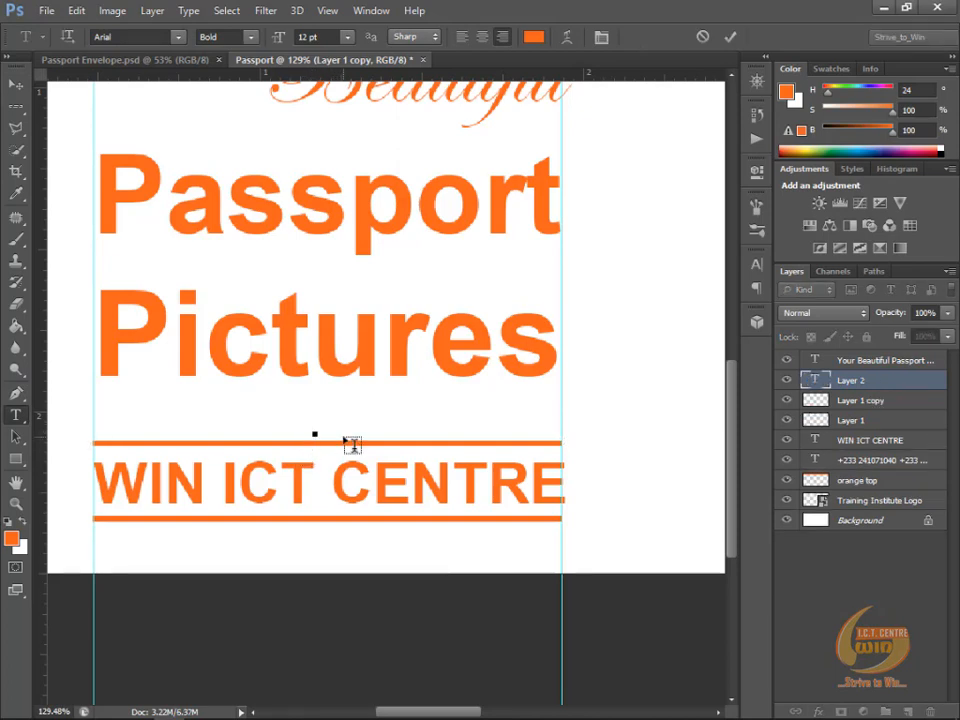
{"action": "type", "text": "@"}
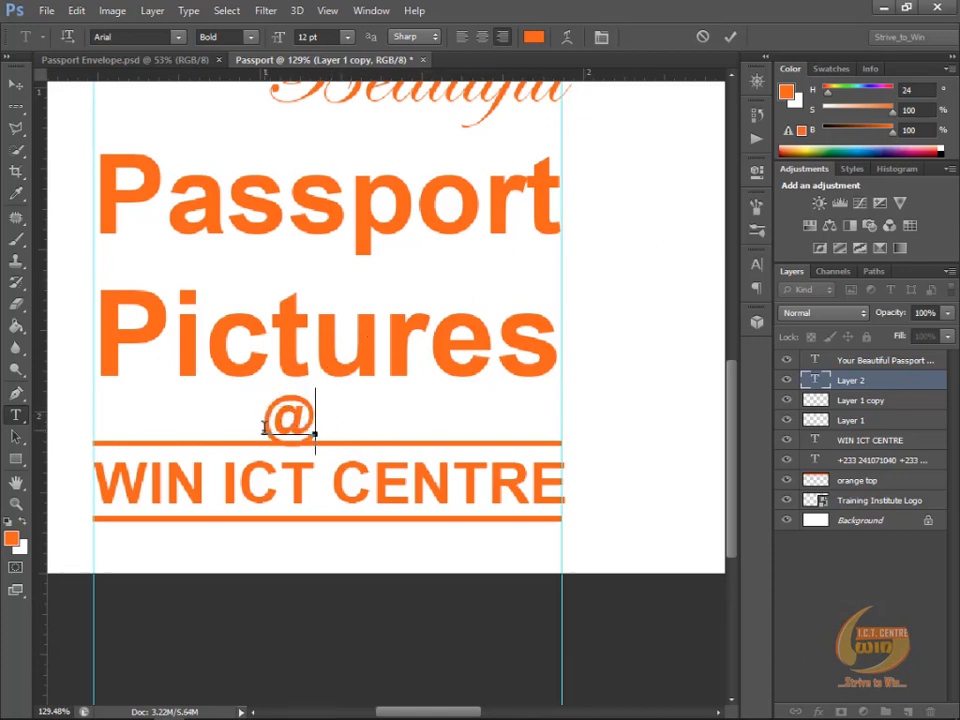
{"action": "left_click_drag", "start_coordinate": [262, 424], "coordinate": [313, 432]}
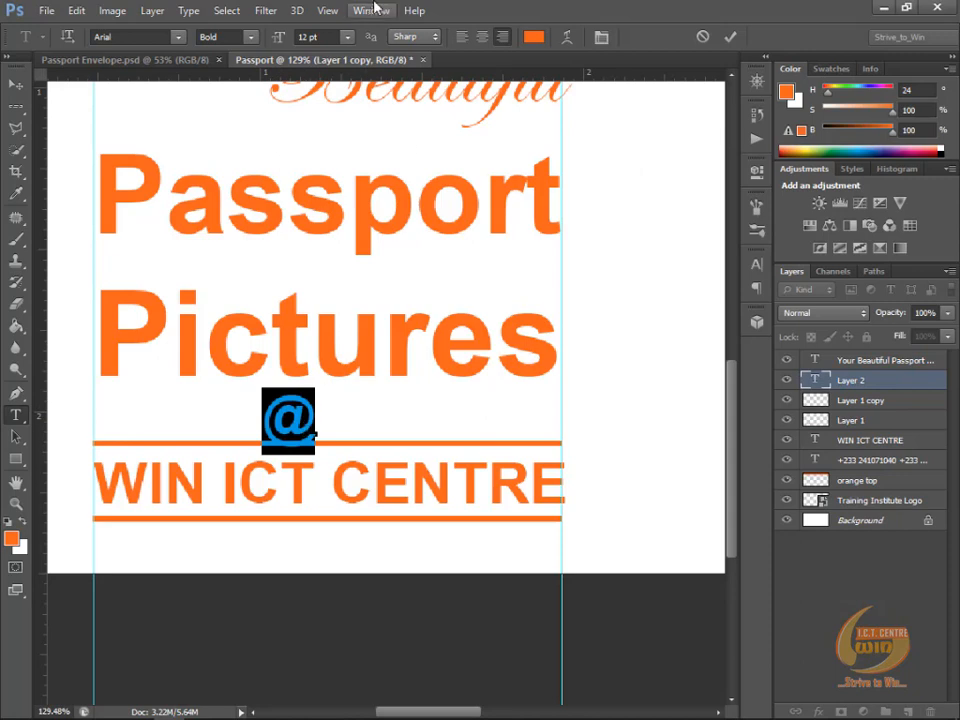
{"action": "left_click", "coordinate": [345, 38]}
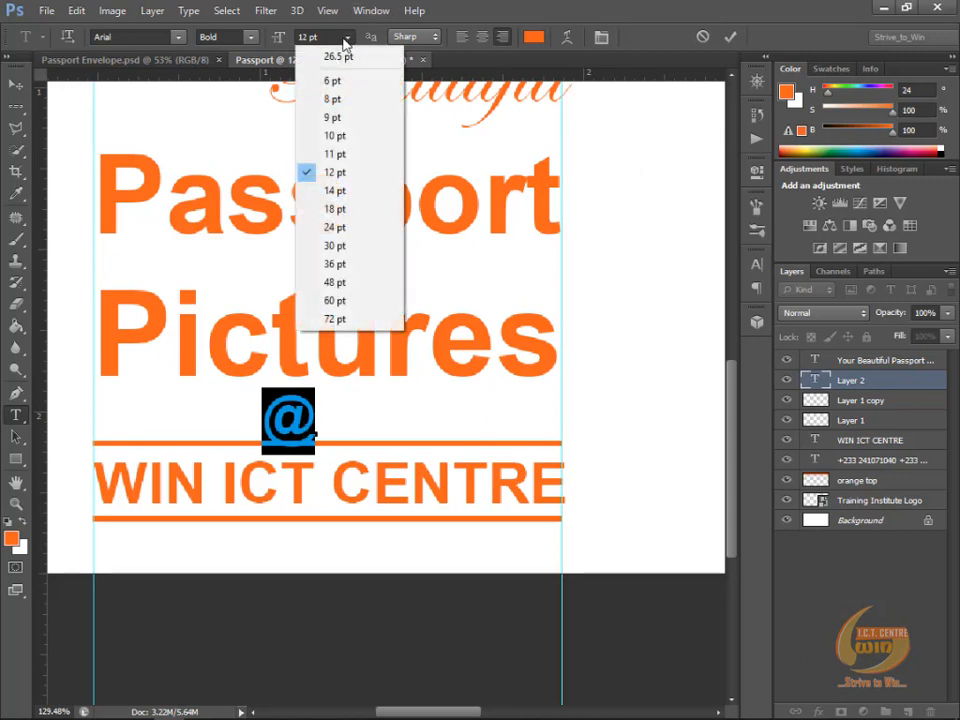
{"action": "left_click", "coordinate": [340, 119]}
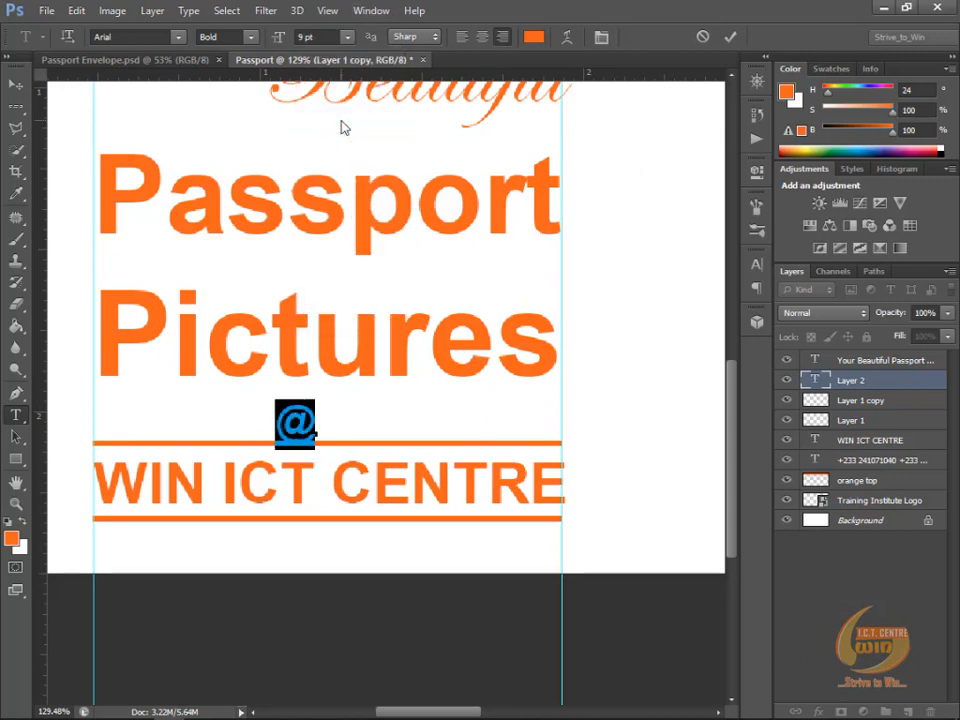
{"action": "left_click", "coordinate": [731, 37]}
Step: Move the "@" down and across so it sits over the orange line above "WIN ICT CENTRE"
{"action": "left_click", "coordinate": [14, 87]}
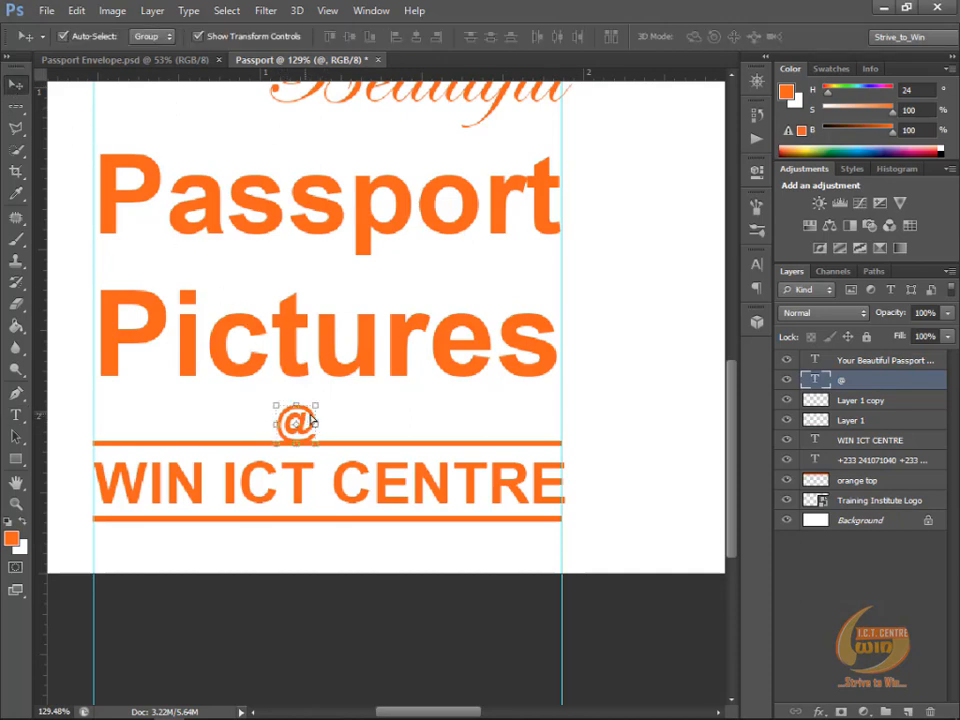
{"action": "left_click_drag", "start_coordinate": [312, 420], "coordinate": [330, 436]}
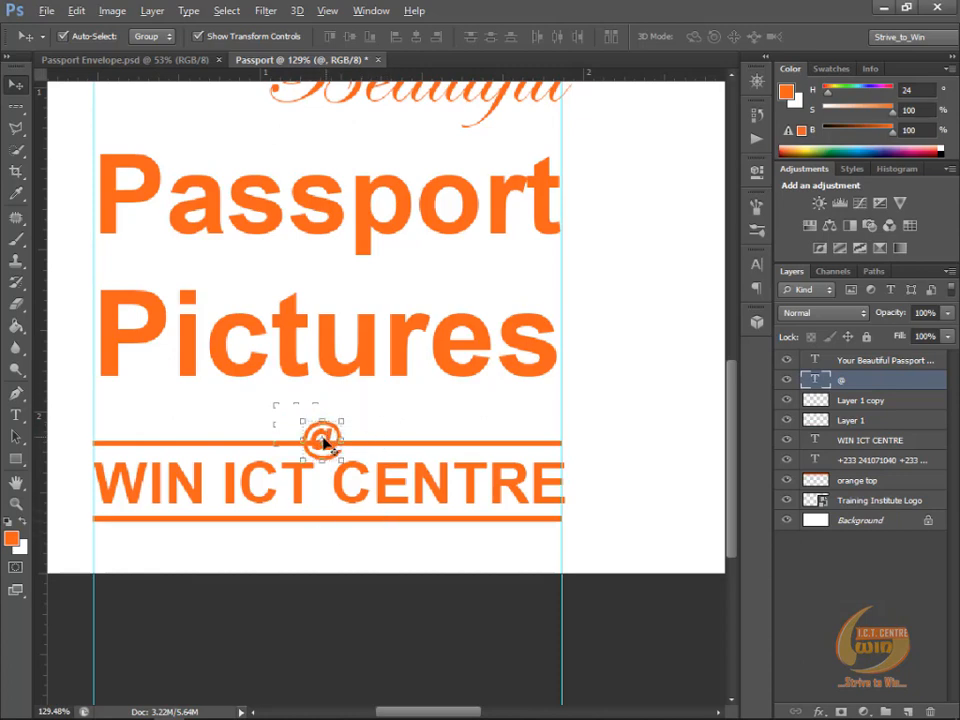
{"action": "scroll", "coordinate": [333, 442], "scroll_direction": "up", "scroll_amount": 3}
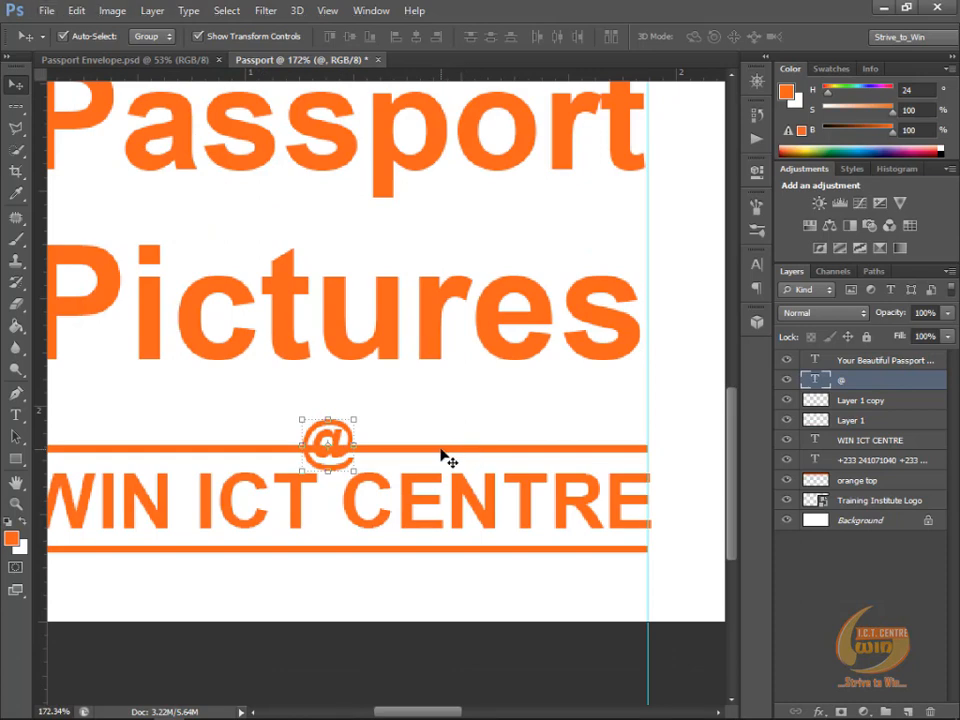
{"action": "scroll", "coordinate": [443, 455], "scroll_direction": "down", "scroll_amount": 2}
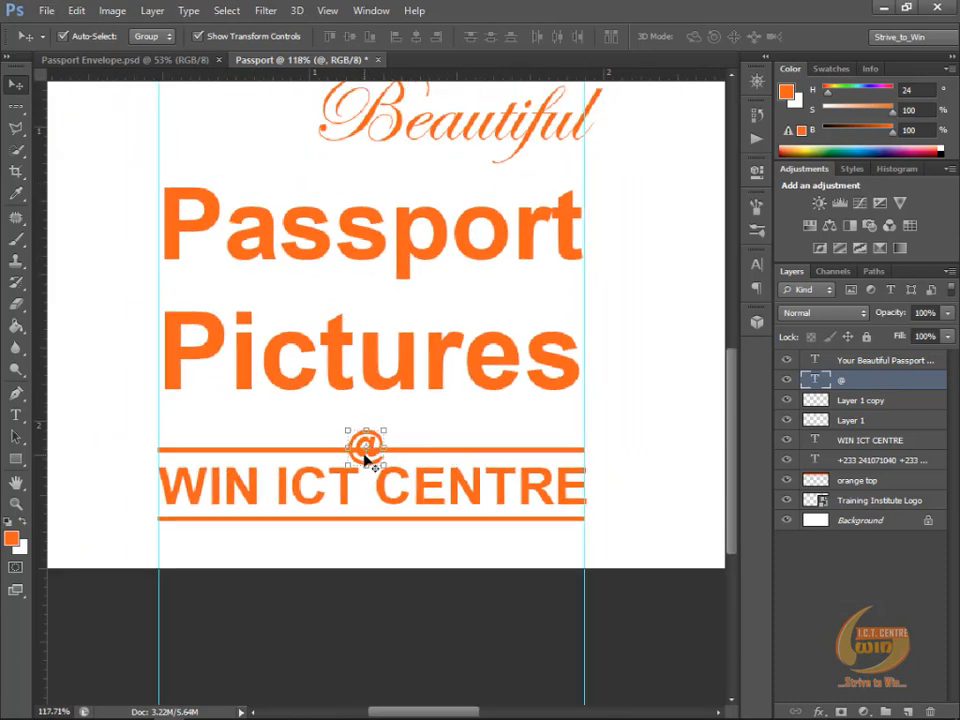
{"action": "scroll", "coordinate": [370, 454], "scroll_direction": "up", "scroll_amount": 3}
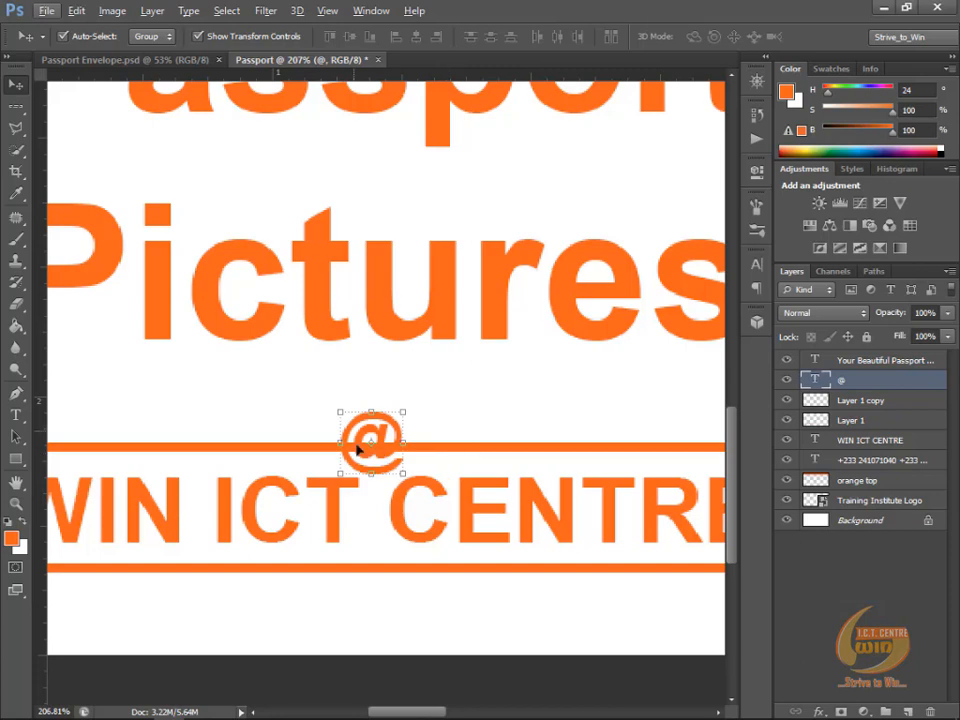
{"action": "scroll", "coordinate": [375, 432], "scroll_direction": "down", "scroll_amount": 3}
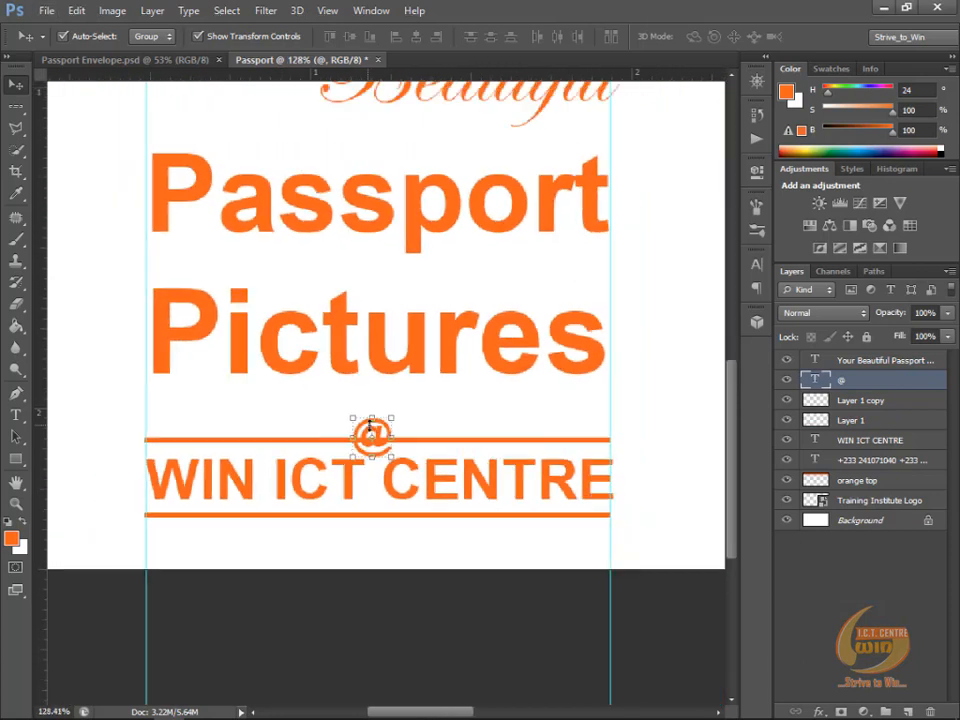
Step: Shorten the orange line above "WIN ICT CENTRE" to 45.29% width so it ends at the left edge of the "@"
{"action": "left_click", "coordinate": [491, 440]}
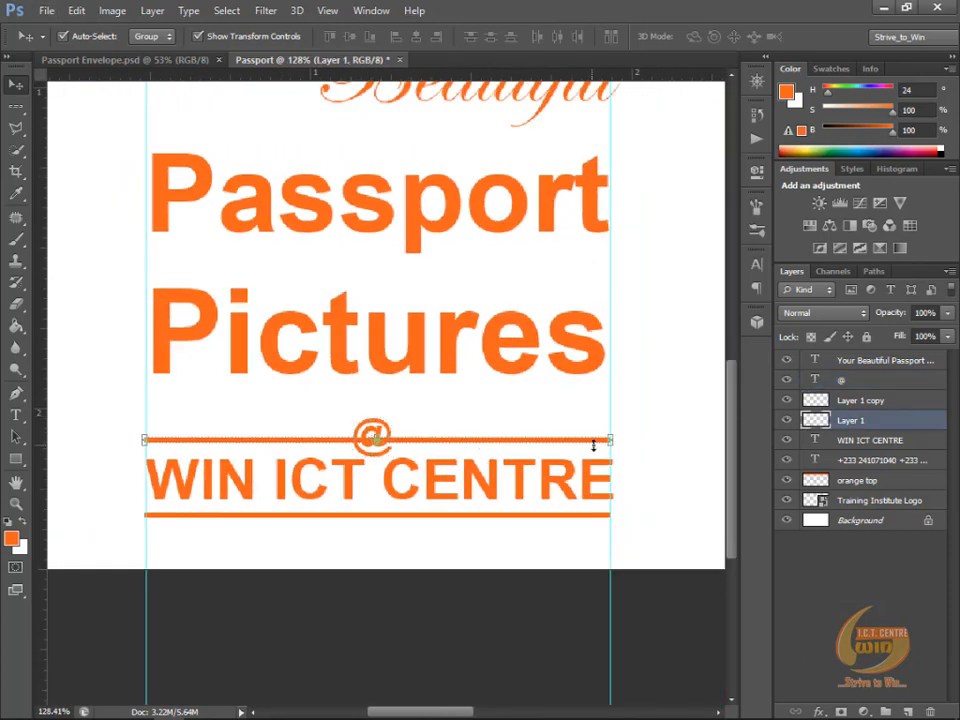
{"action": "left_click_drag", "start_coordinate": [612, 439], "coordinate": [356, 437]}
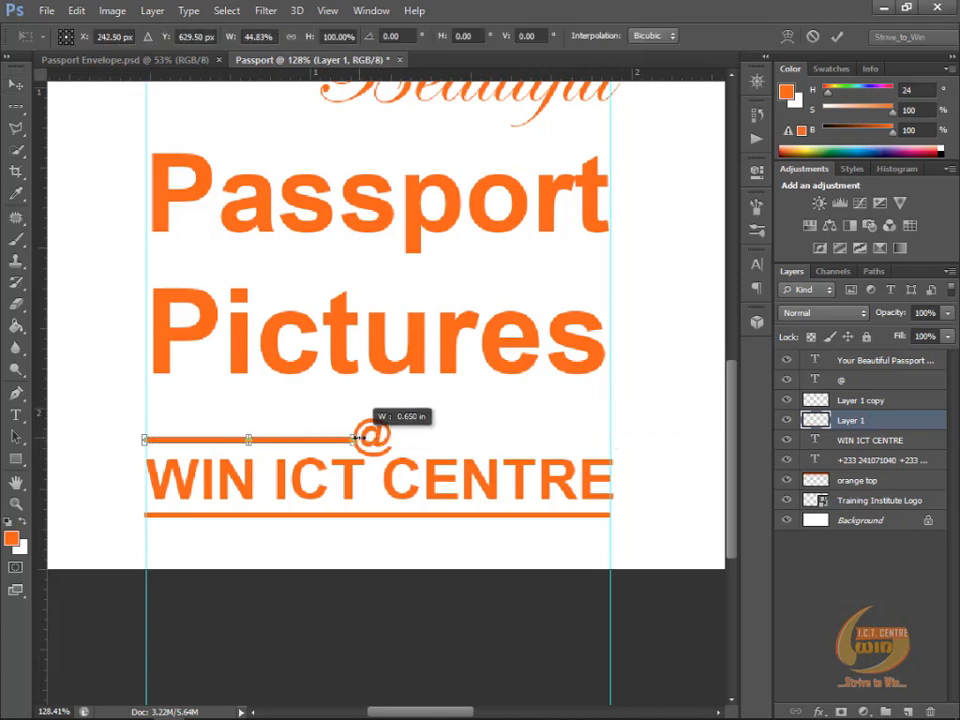
{"action": "scroll", "coordinate": [360, 440], "scroll_direction": "up", "scroll_amount": 5}
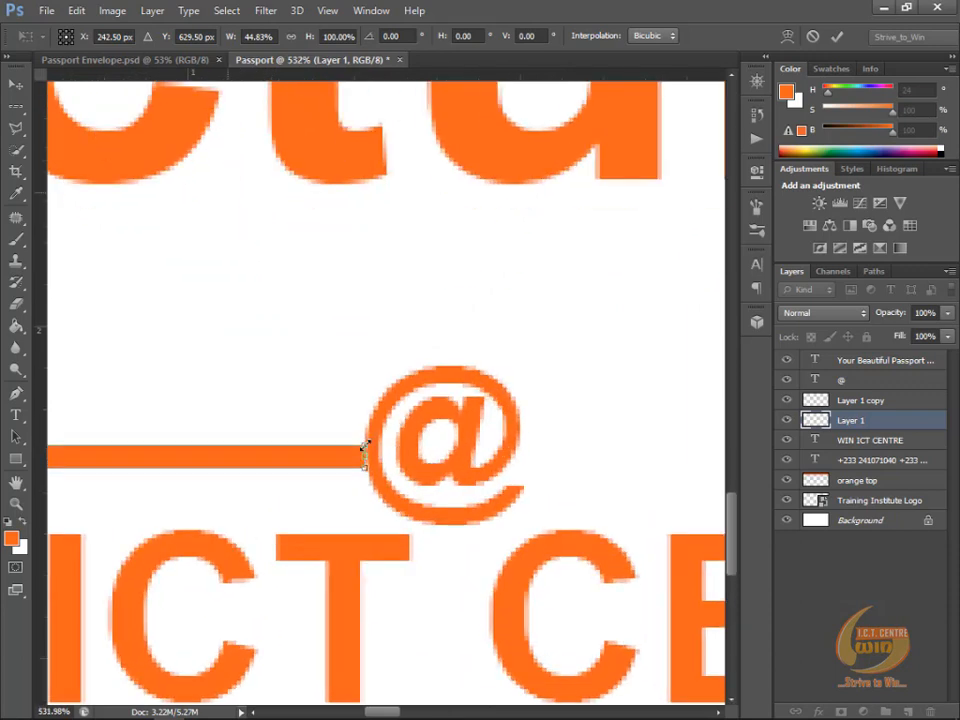
{"action": "scroll", "coordinate": [363, 448], "scroll_direction": "up", "scroll_amount": 2}
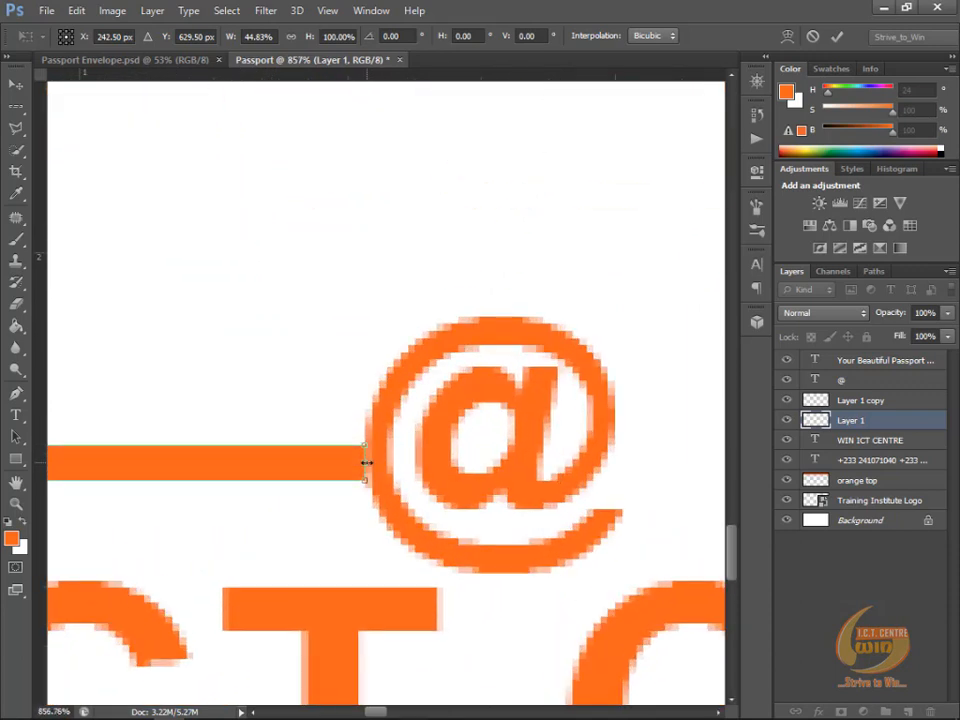
{"action": "left_click_drag", "start_coordinate": [366, 462], "coordinate": [381, 462]}
{"action": "scroll", "coordinate": [306, 456], "scroll_direction": "down", "scroll_amount": 4}
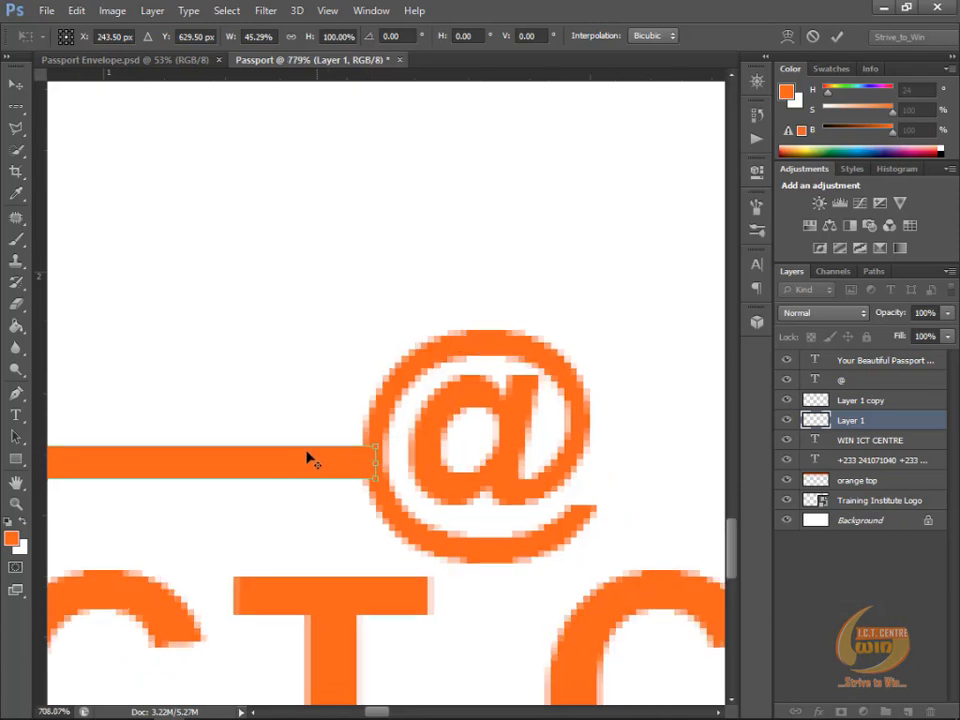
{"action": "key", "text": "alt+space"}
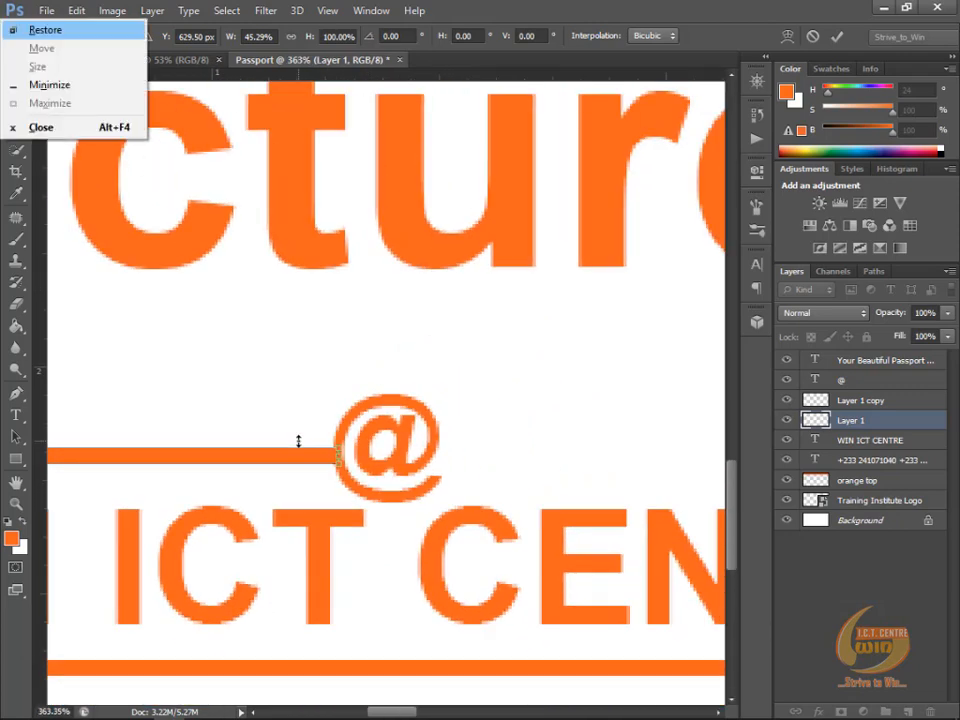
{"action": "key", "text": "Escape"}
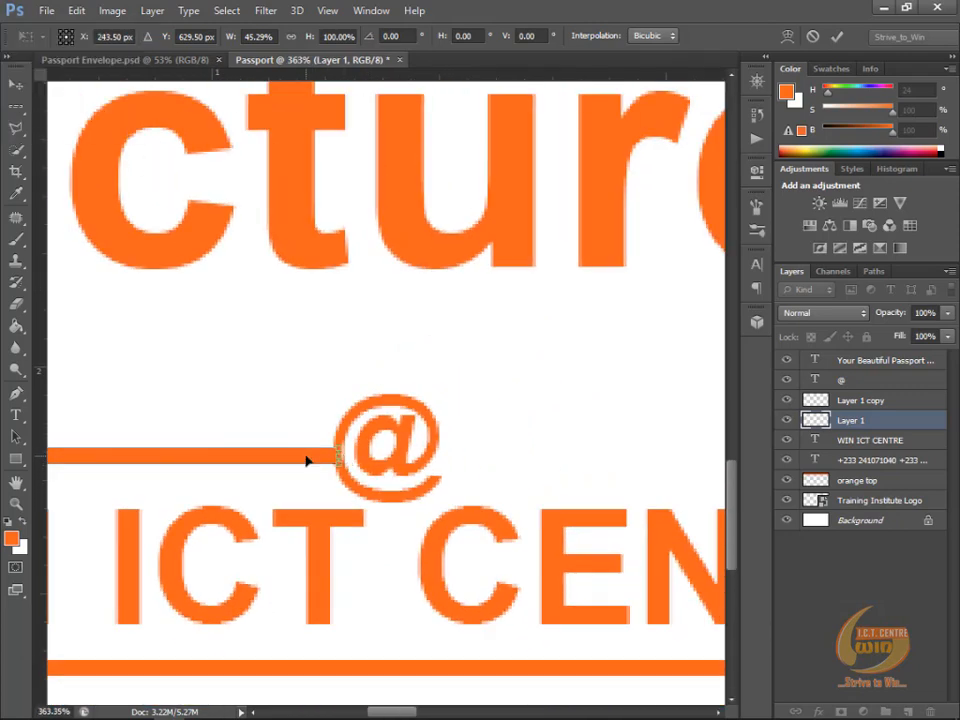
{"action": "key", "text": "Return"}
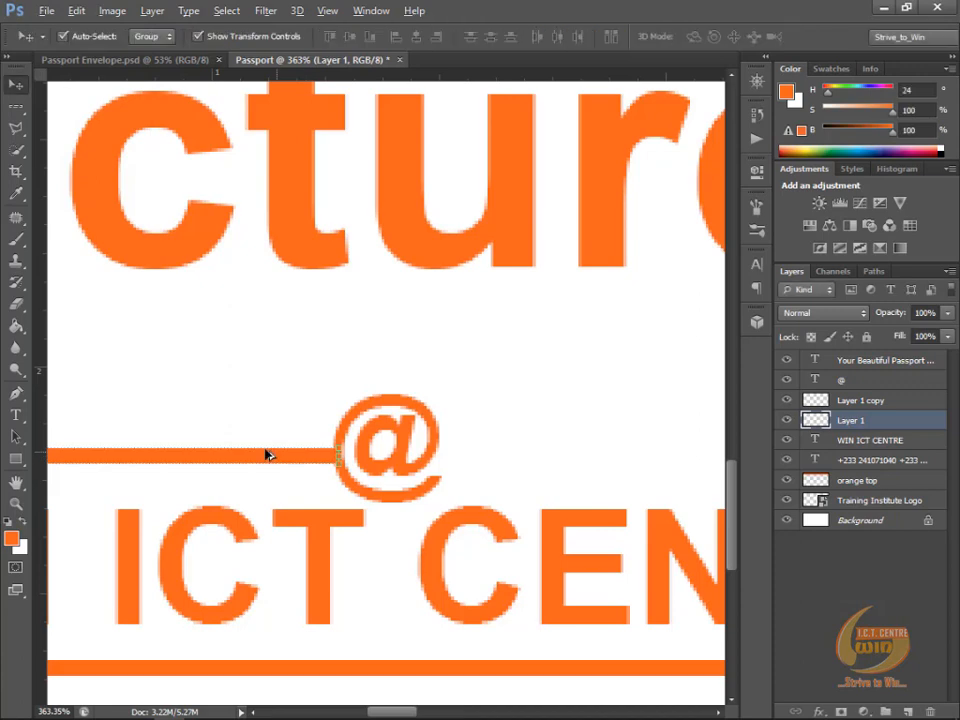
Step: Duplicate the shortened orange line to the other side of the "@", ending at the right guide beside "WIN ICT CENTRE"
{"action": "scroll", "coordinate": [265, 452], "scroll_direction": "down", "scroll_amount": 6}
{"action": "scroll", "coordinate": [272, 454], "scroll_direction": "down", "scroll_amount": 2}
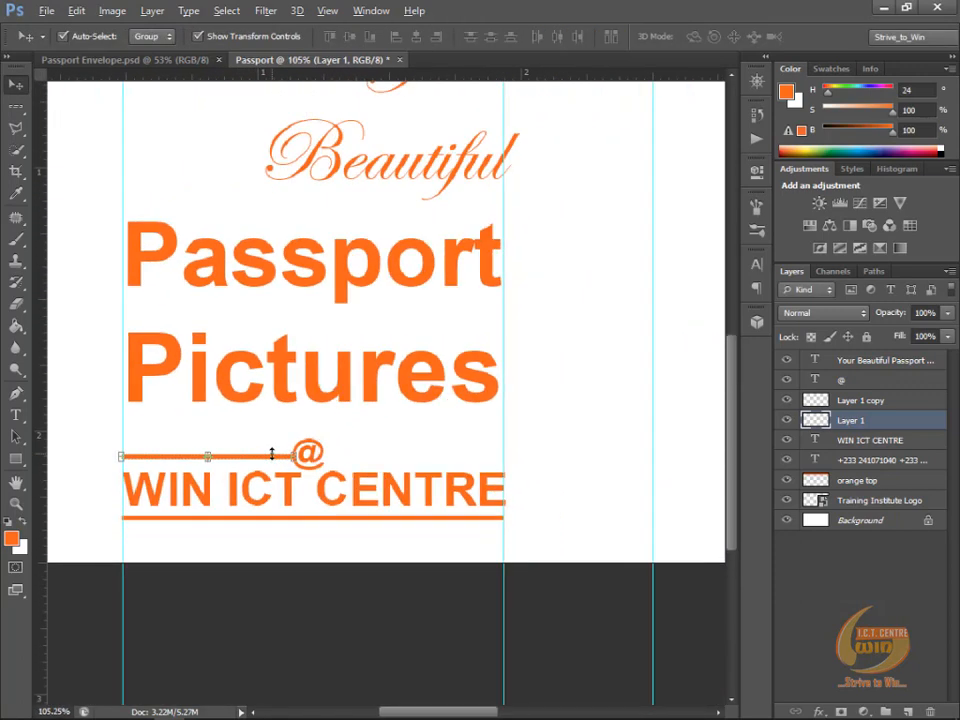
{"action": "key", "text": "alt"}
{"action": "key", "text": "alt"}
{"action": "left_click_drag", "start_coordinate": [252, 460], "coordinate": [458, 463]}
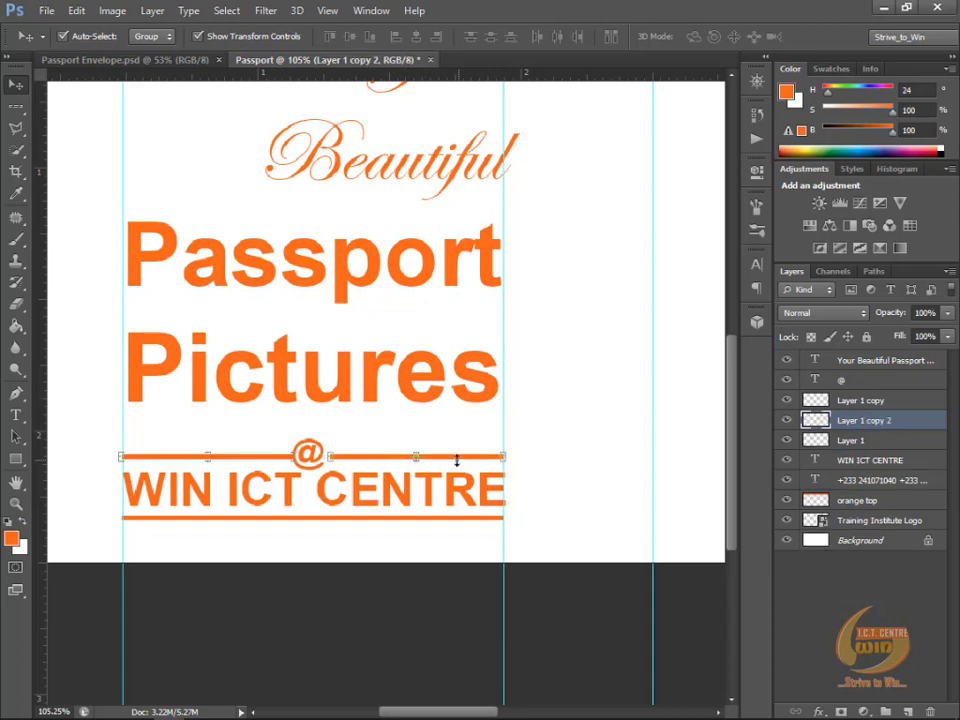
Step: Stretch the duplicated line to 106.09% width so its inner end meets the right edge of the "@"
{"action": "scroll", "coordinate": [296, 455], "scroll_direction": "up", "scroll_amount": 3}
{"action": "scroll", "coordinate": [291, 459], "scroll_direction": "up", "scroll_amount": 1}
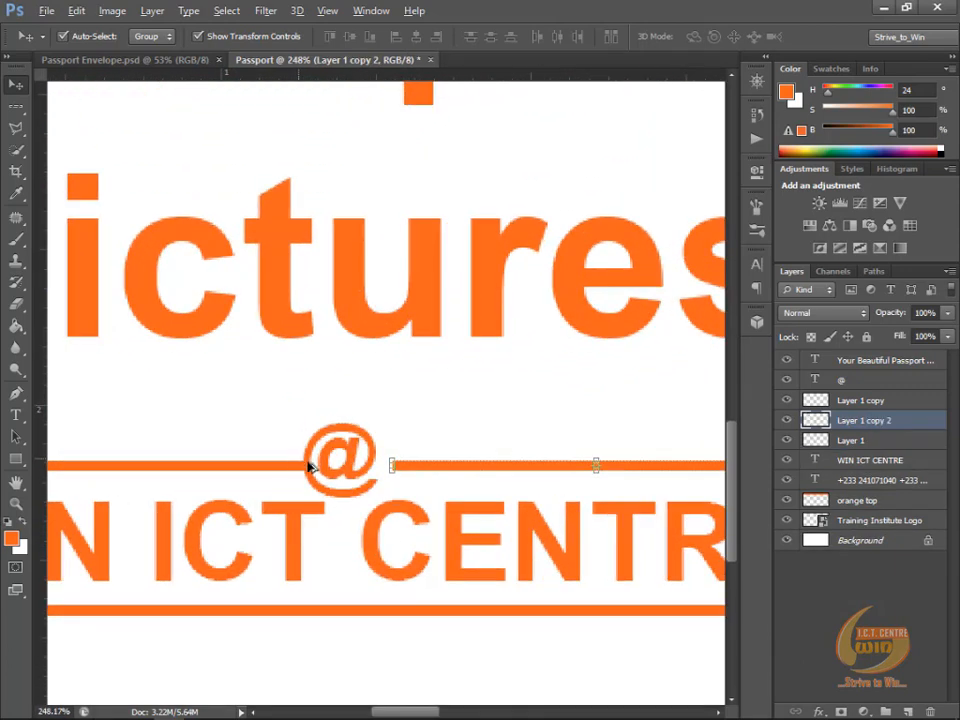
{"action": "left_click_drag", "start_coordinate": [391, 465], "coordinate": [367, 464]}
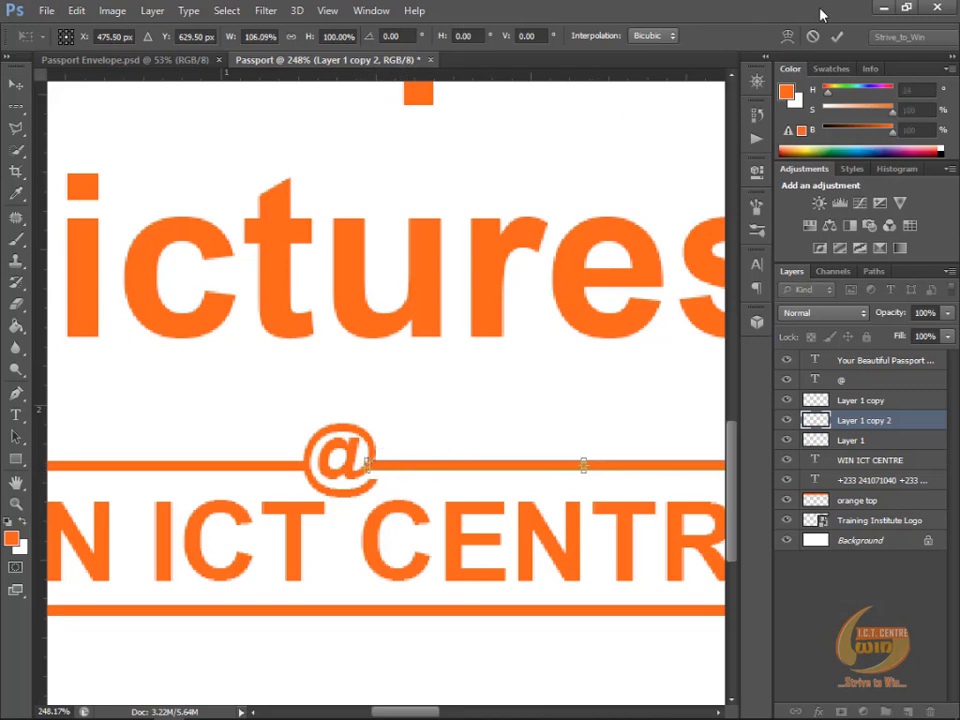
{"action": "left_click", "coordinate": [838, 38]}
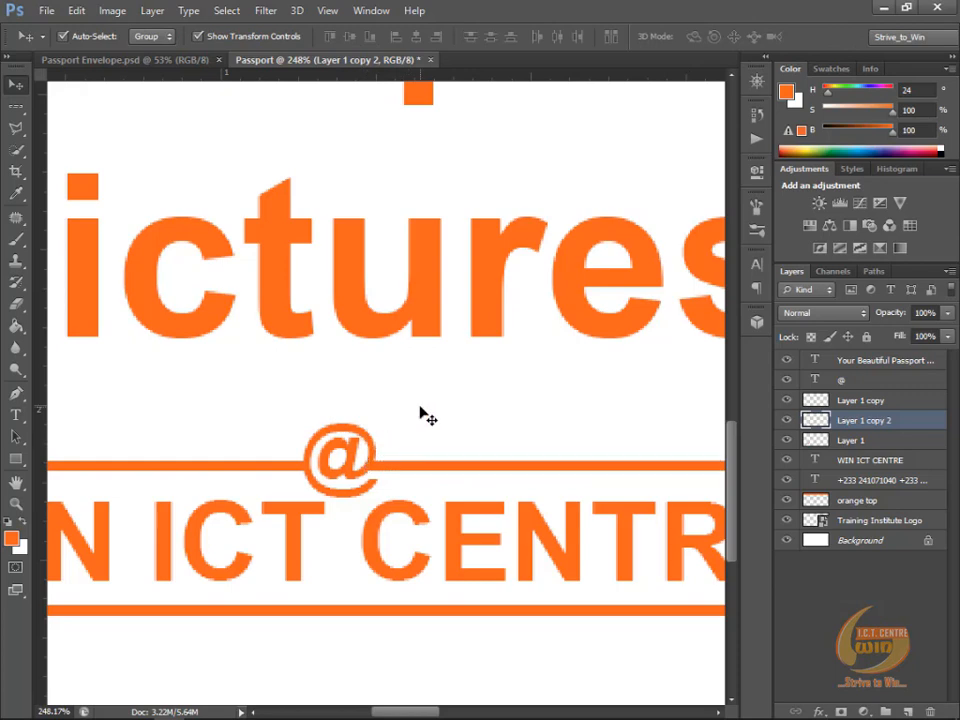
{"action": "scroll", "coordinate": [417, 412], "scroll_direction": "down", "scroll_amount": 3}
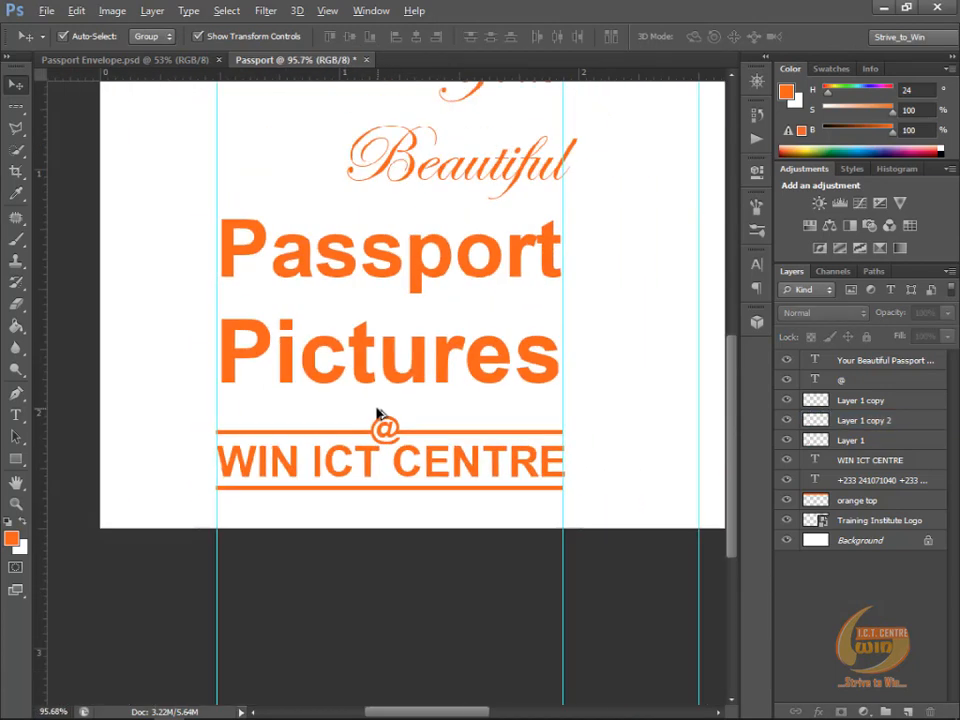
{"action": "scroll", "coordinate": [373, 414], "scroll_direction": "down", "scroll_amount": 2}
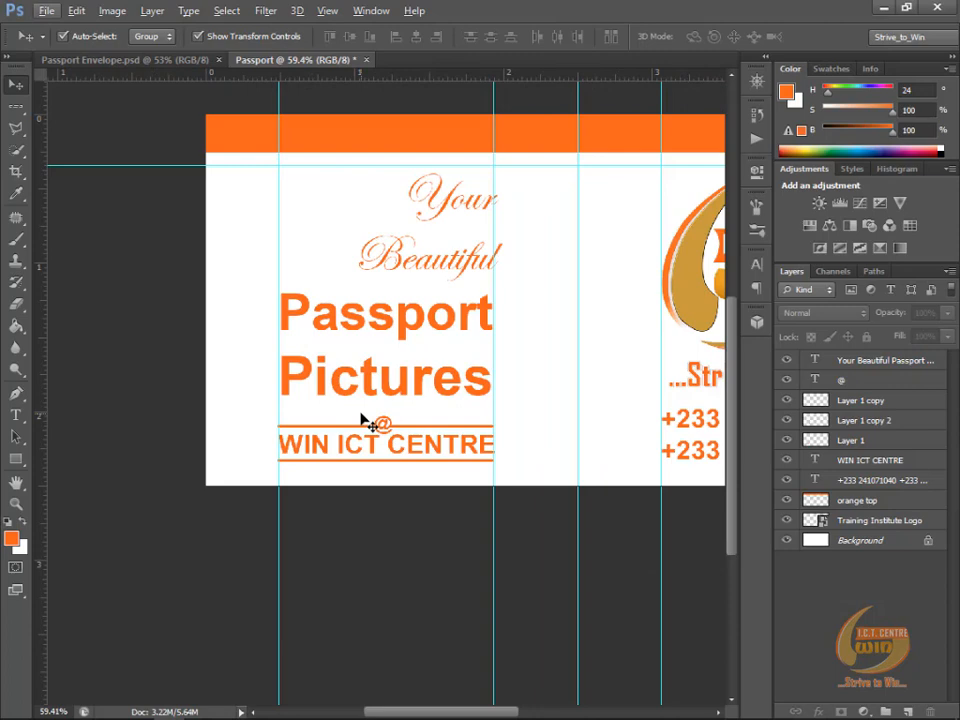
Step: Recolour the "WIN ICT CENTRE" text to gold #ce9b36, sampled from the logo's crescent, to match Passport Envelope.psd
{"action": "key", "text": "ctrl+Tab"}
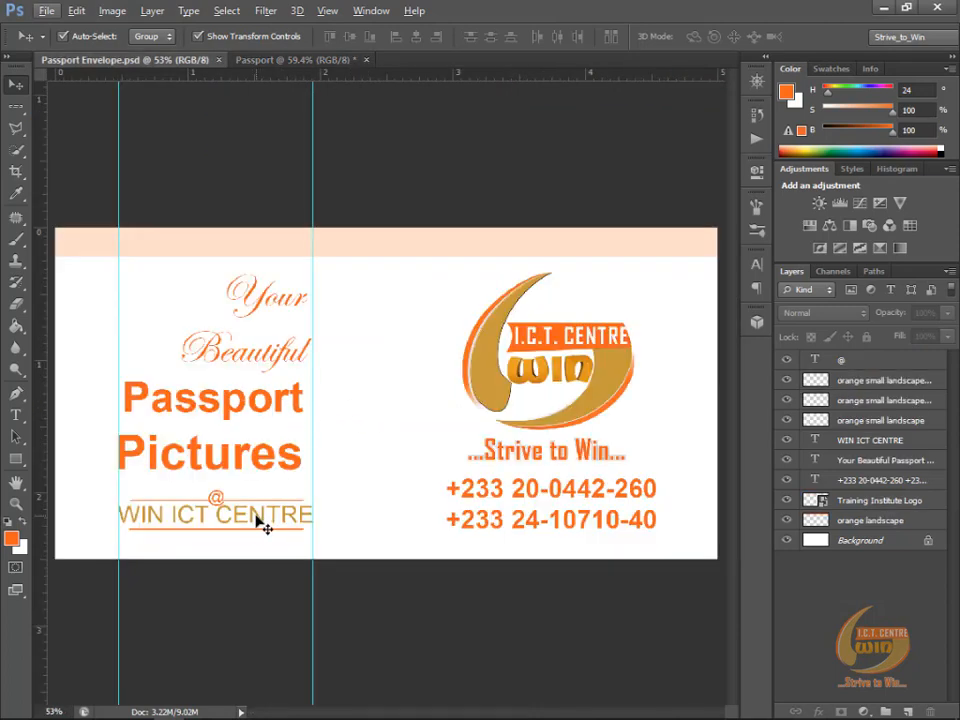
{"action": "key", "text": "ctrl+Tab"}
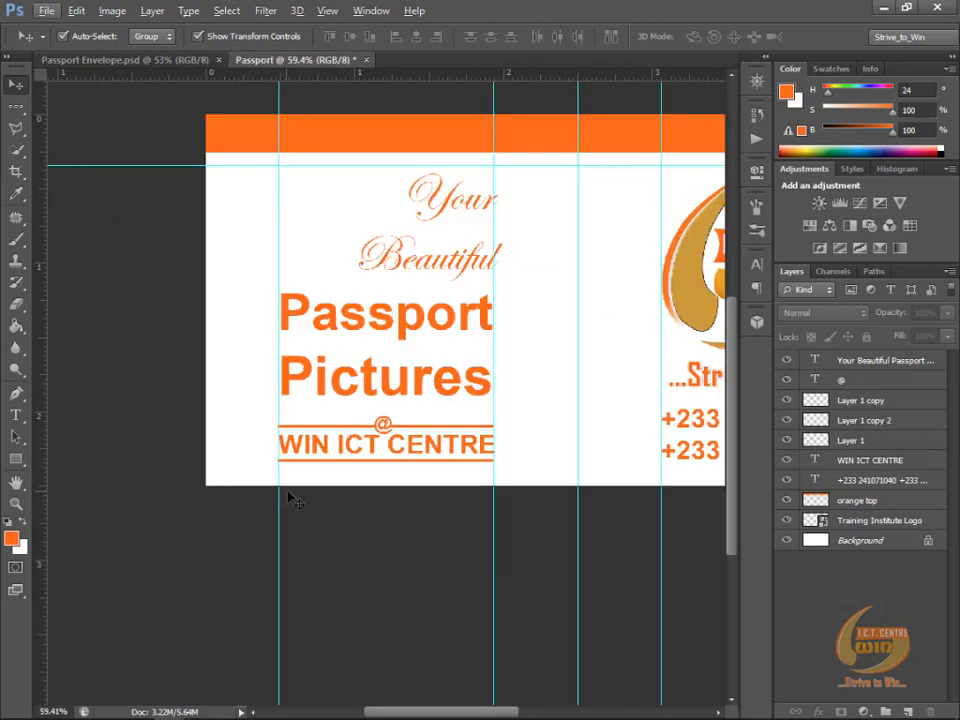
{"action": "scroll", "coordinate": [240, 497], "scroll_direction": "down", "scroll_amount": 2}
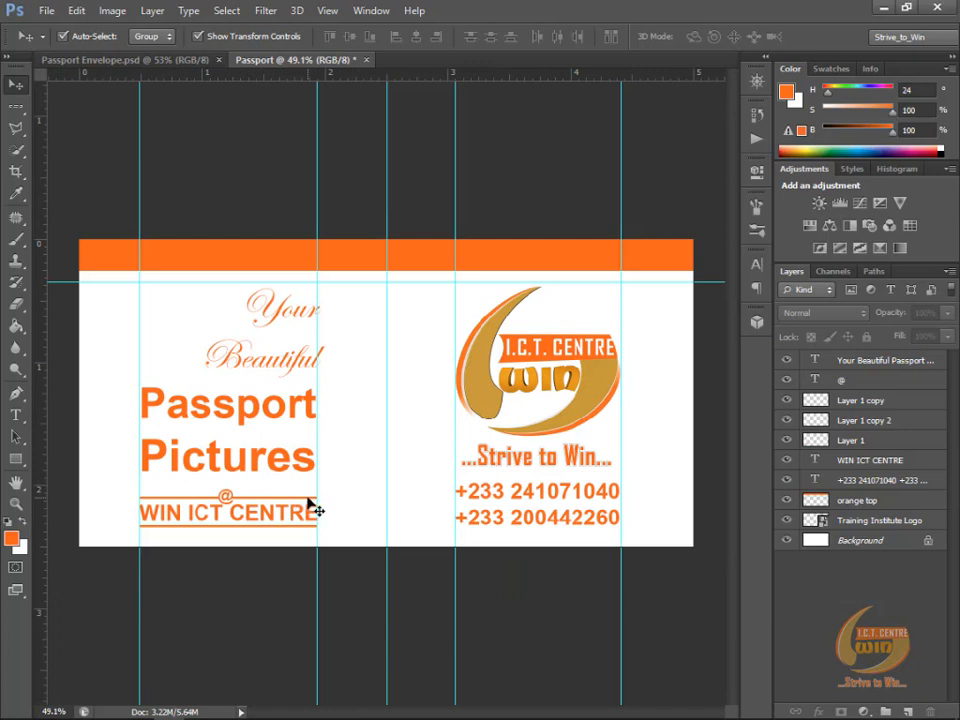
{"action": "left_click", "coordinate": [253, 516]}
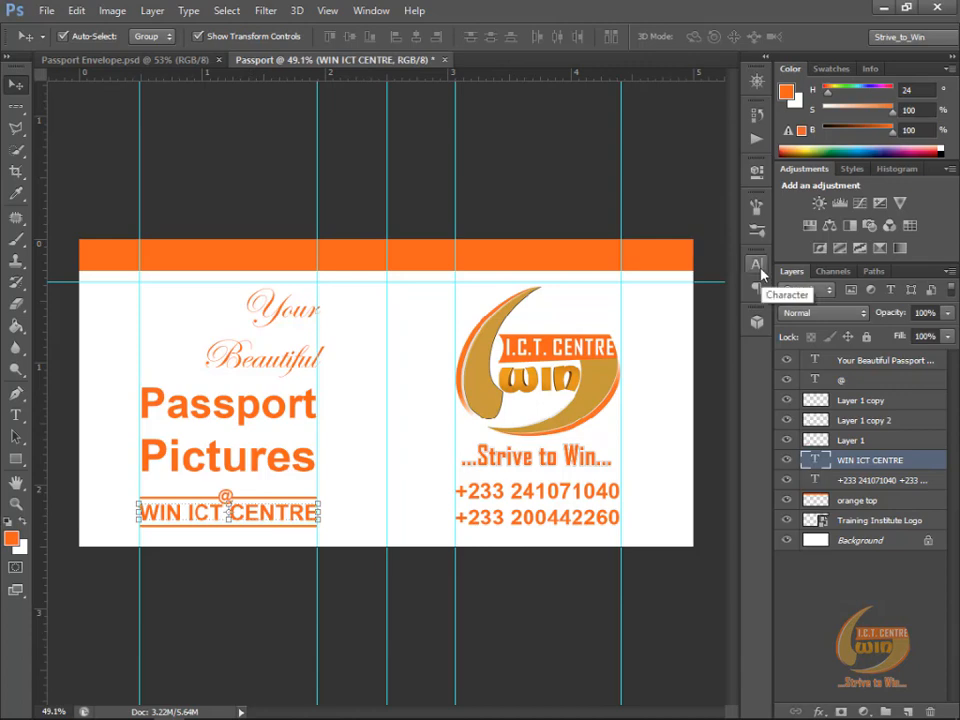
{"action": "left_click", "coordinate": [371, 11]}
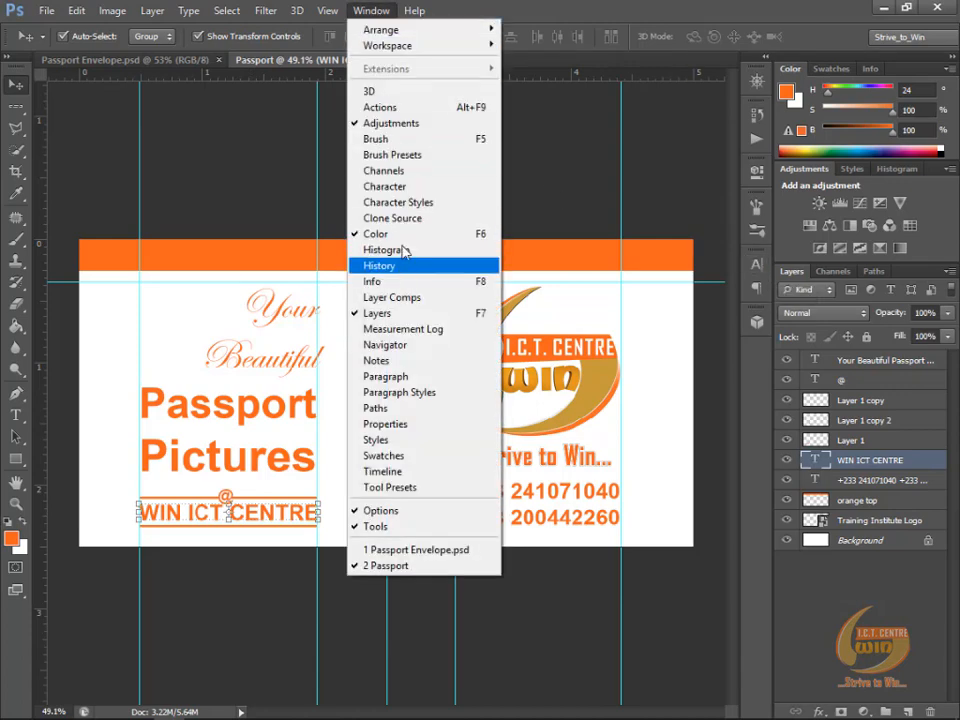
{"action": "left_click", "coordinate": [406, 186]}
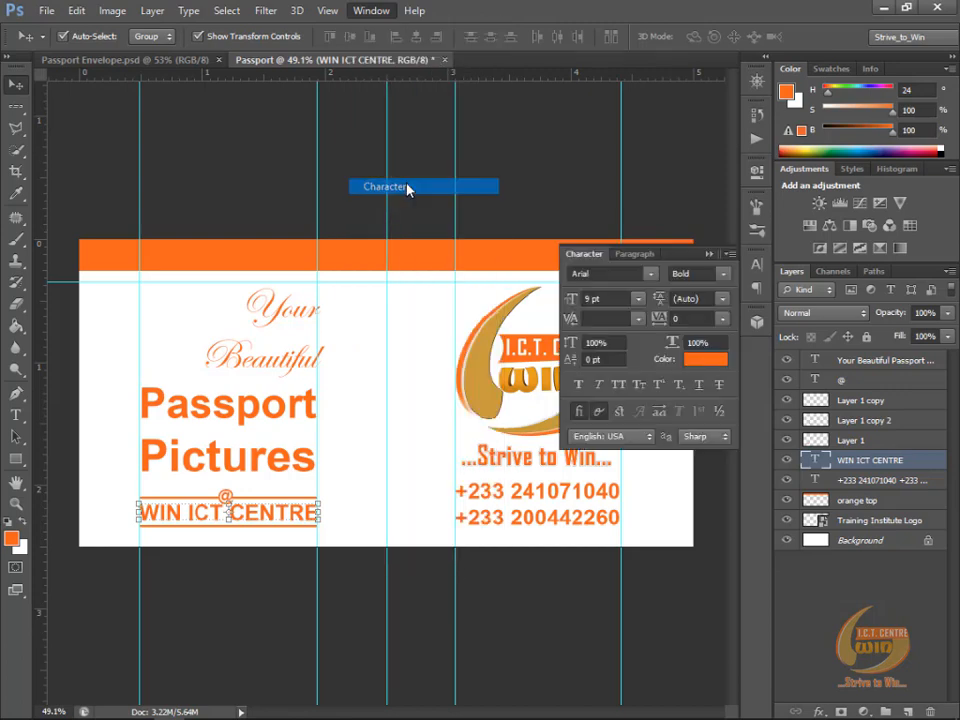
{"action": "left_click", "coordinate": [704, 362]}
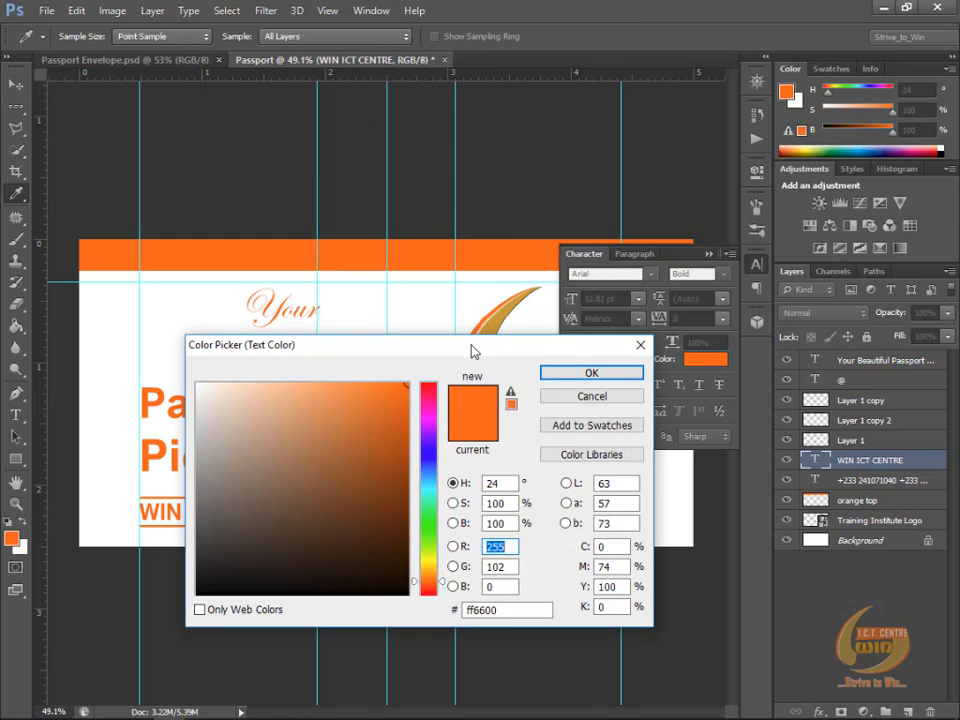
{"action": "left_click_drag", "start_coordinate": [472, 351], "coordinate": [591, 451]}
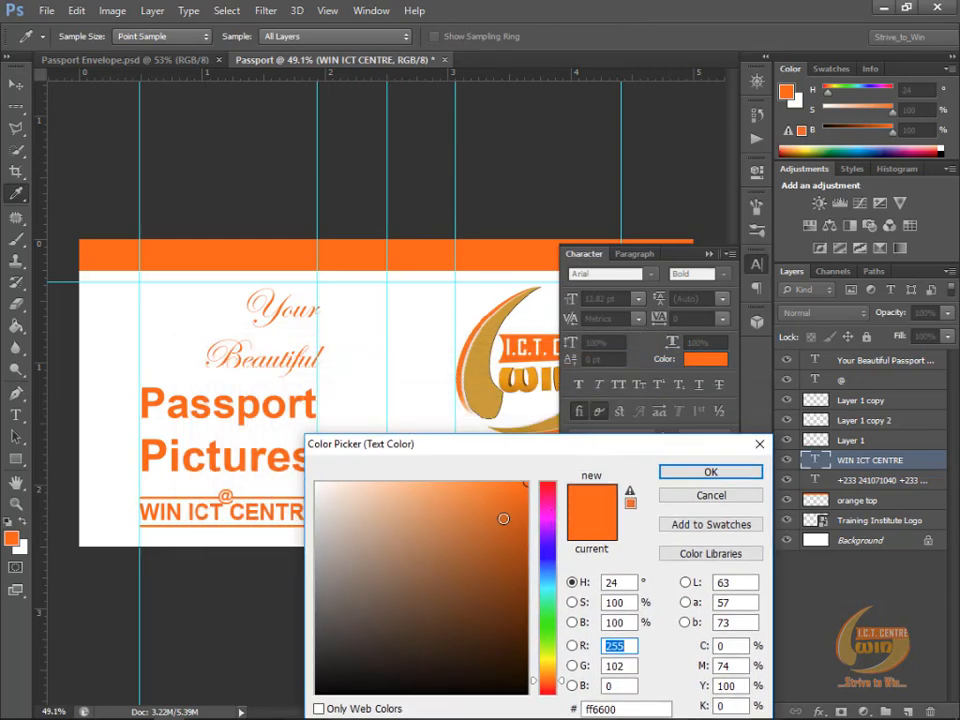
{"action": "left_click", "coordinate": [480, 387]}
{"action": "left_click_drag", "start_coordinate": [516, 449], "coordinate": [523, 332]}
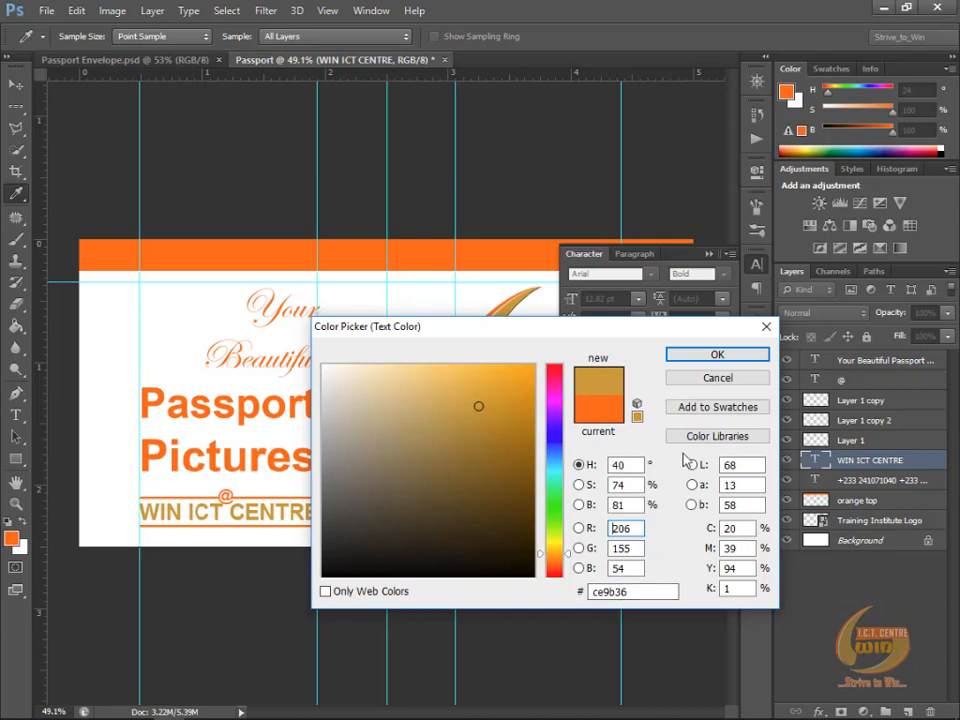
{"action": "left_click", "coordinate": [716, 354]}
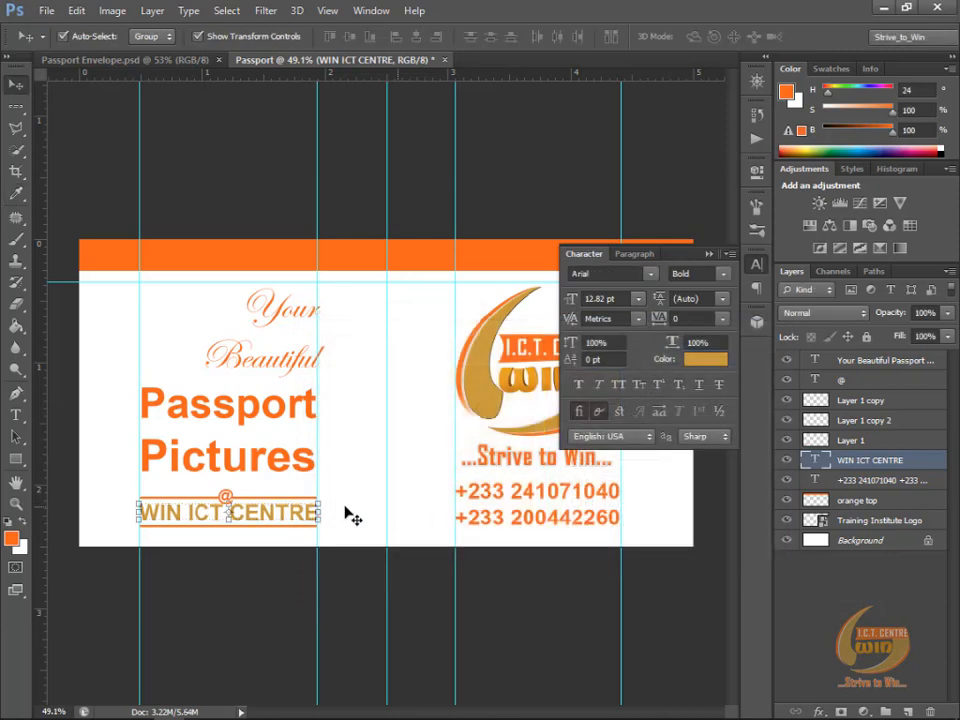
{"action": "left_click", "coordinate": [709, 254]}
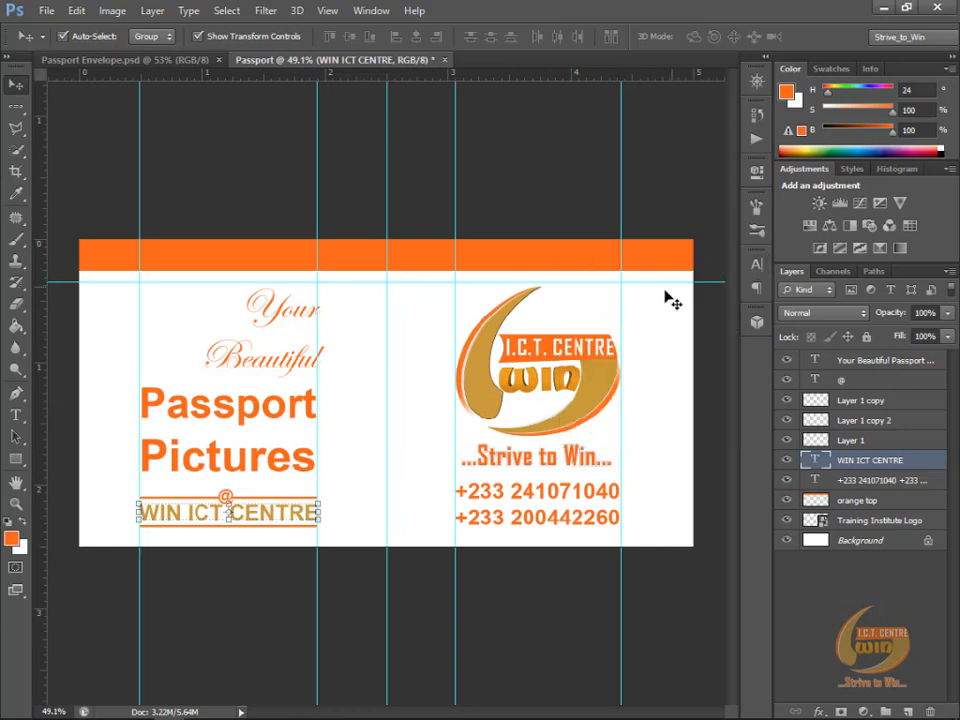
Step: Set the opacity of the orange band across the top of the envelope to 20%
{"action": "left_click", "coordinate": [467, 262]}
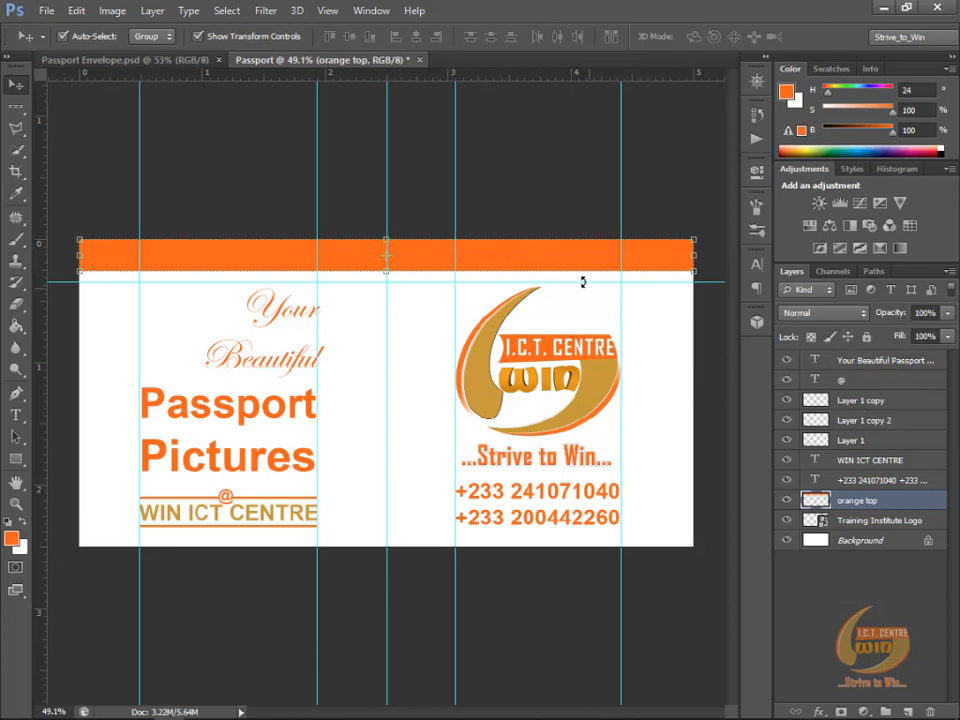
{"action": "left_click", "coordinate": [546, 265]}
{"action": "left_click", "coordinate": [935, 310]}
{"action": "type", "text": "20"}
{"action": "key", "text": "Return"}
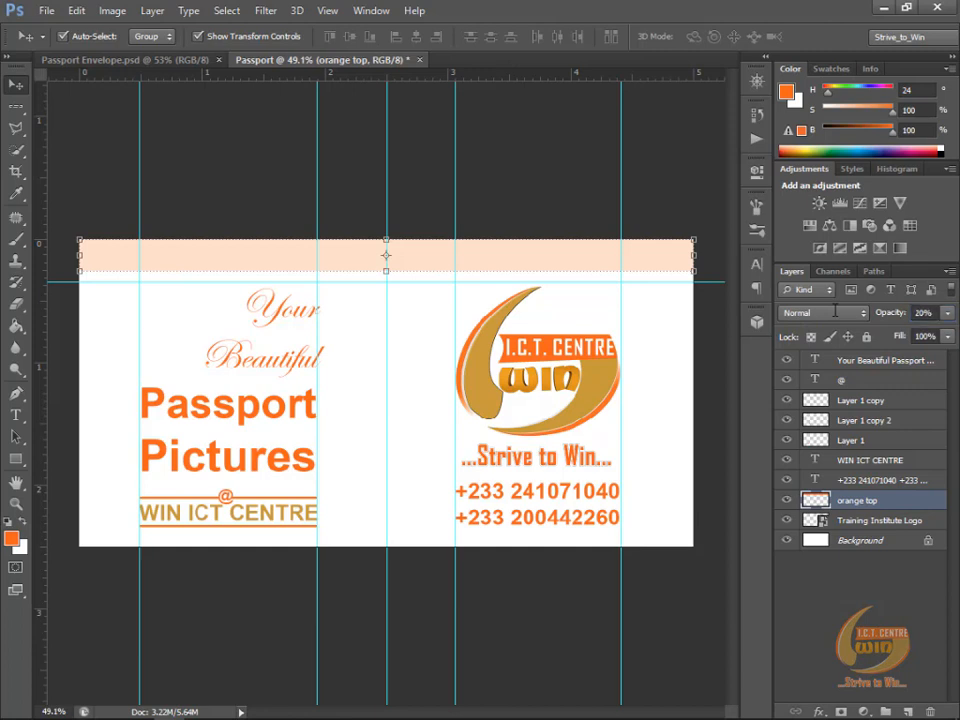
{"action": "left_click", "coordinate": [563, 180]}
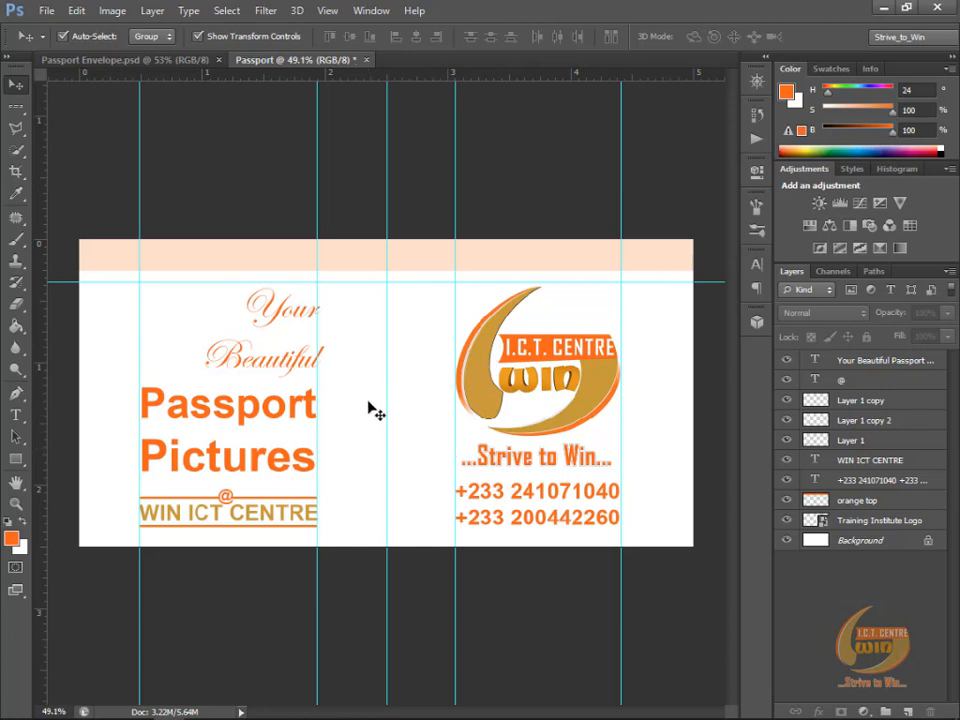
Step: Compare with Passport Envelope.psd and insert hyphens after the second and fifth digits following the country code in both phone numbers
{"action": "key", "text": "ctrl+Tab"}
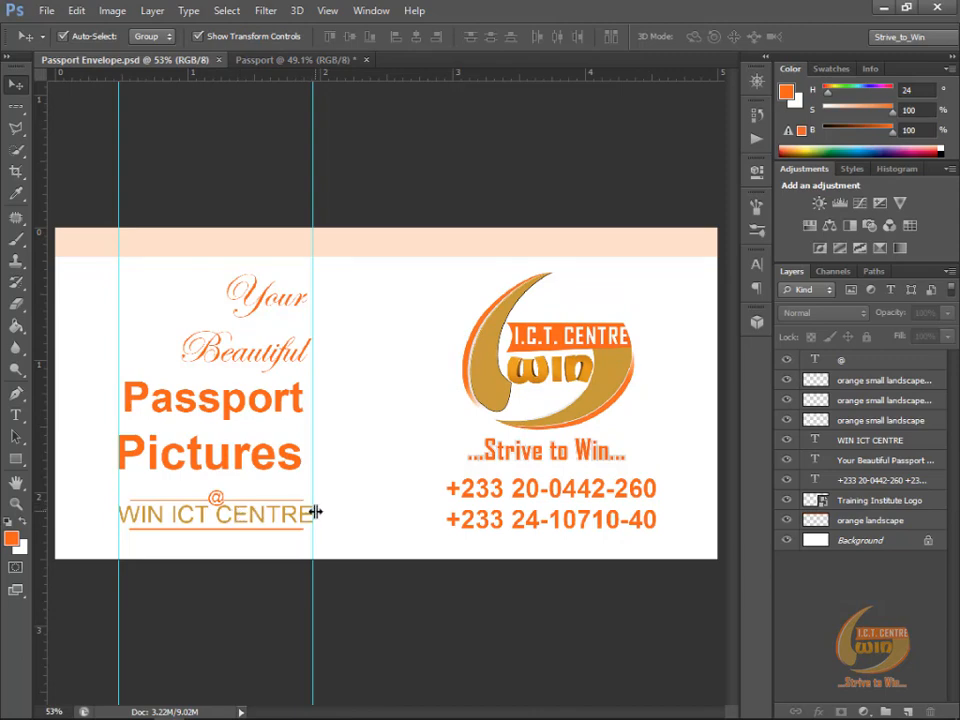
{"action": "key", "text": "ctrl+Tab"}
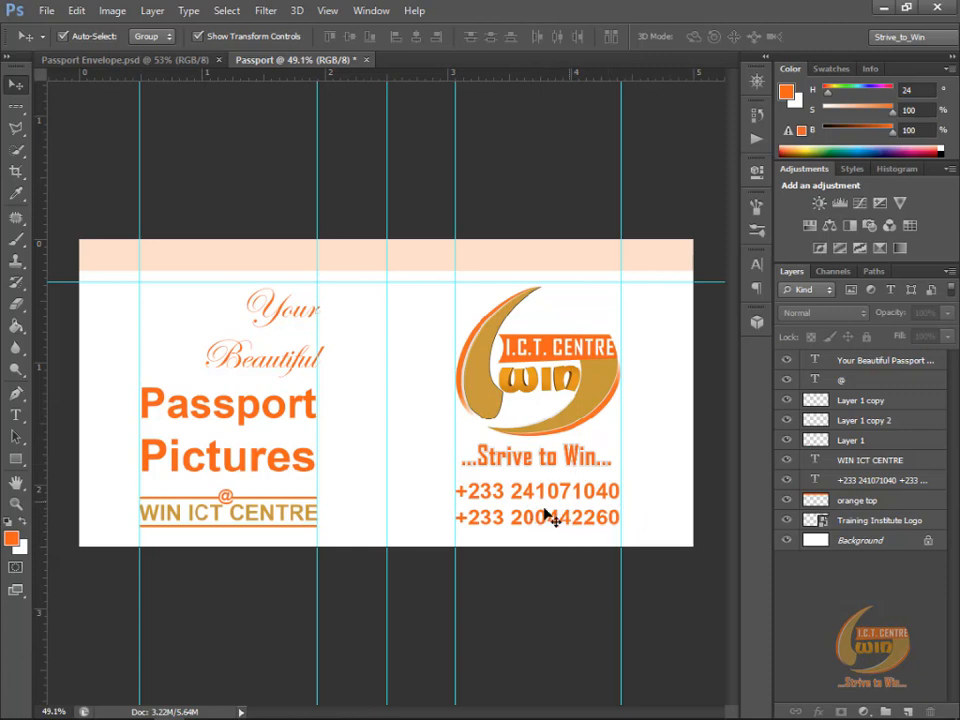
{"action": "left_click", "coordinate": [15, 418]}
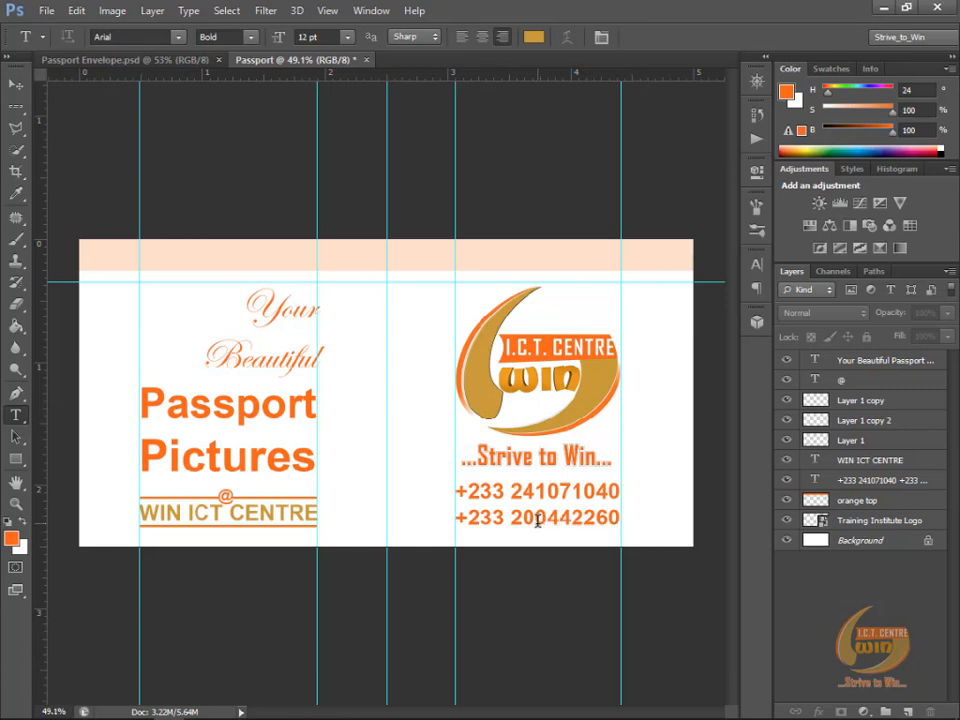
{"action": "left_click", "coordinate": [537, 520]}
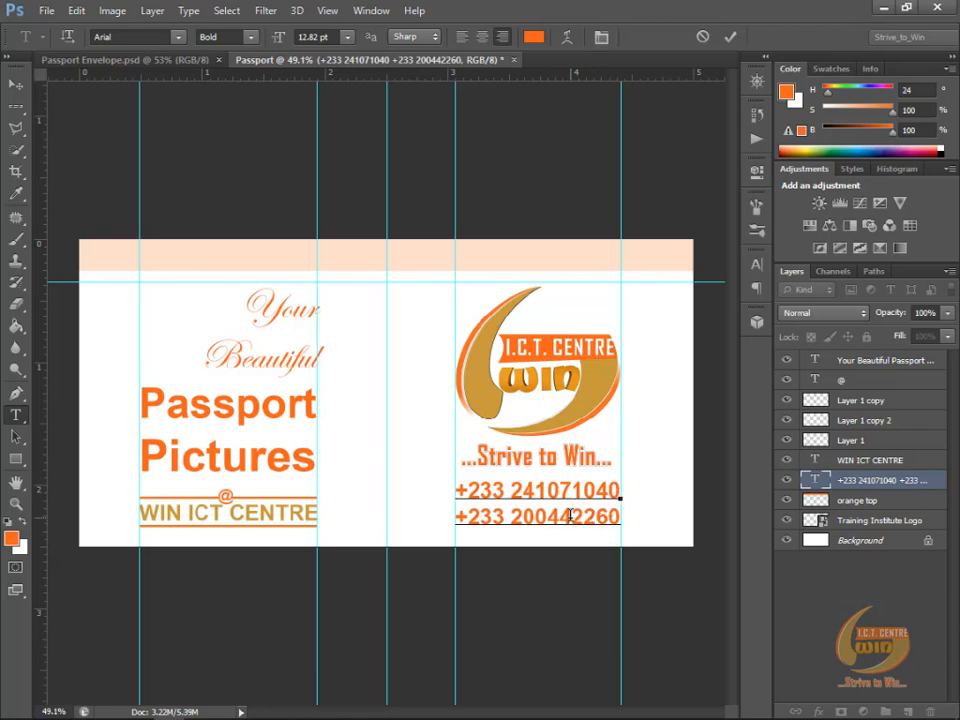
{"action": "type", "text": "-"}
{"action": "left_click", "coordinate": [536, 490]}
{"action": "type", "text": "-"}
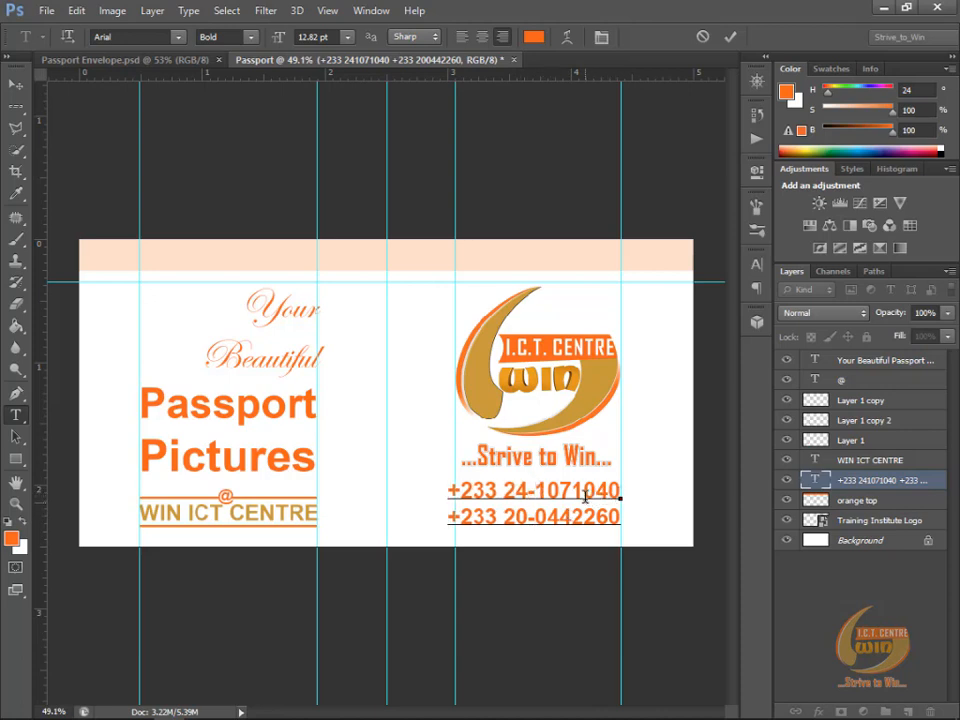
{"action": "left_click", "coordinate": [573, 491]}
{"action": "type", "text": "-"}
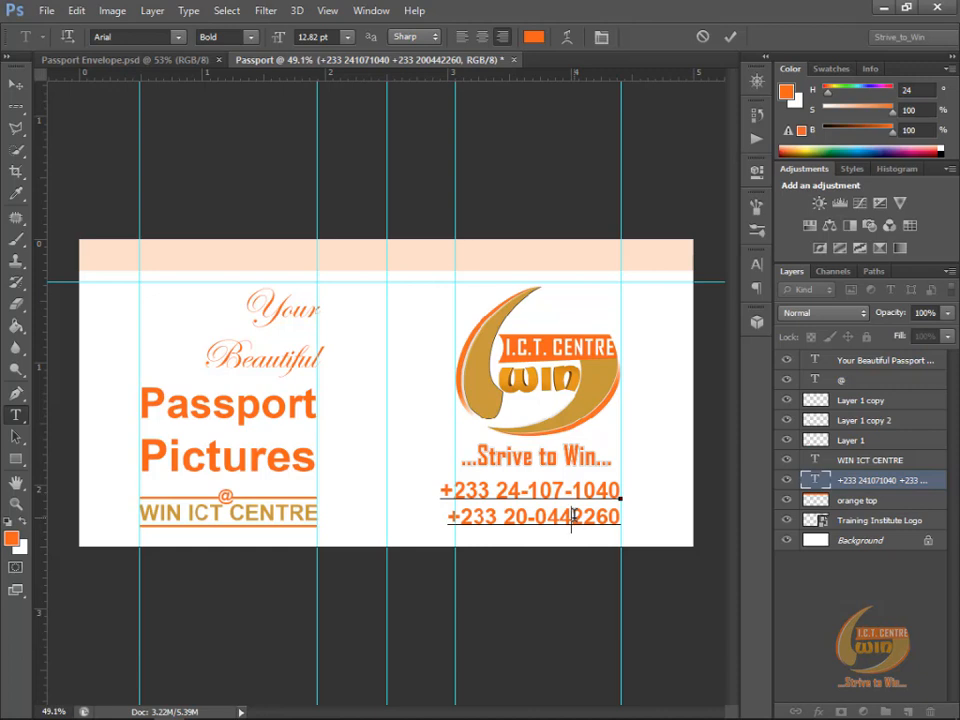
{"action": "left_click", "coordinate": [573, 514]}
{"action": "type", "text": "-"}
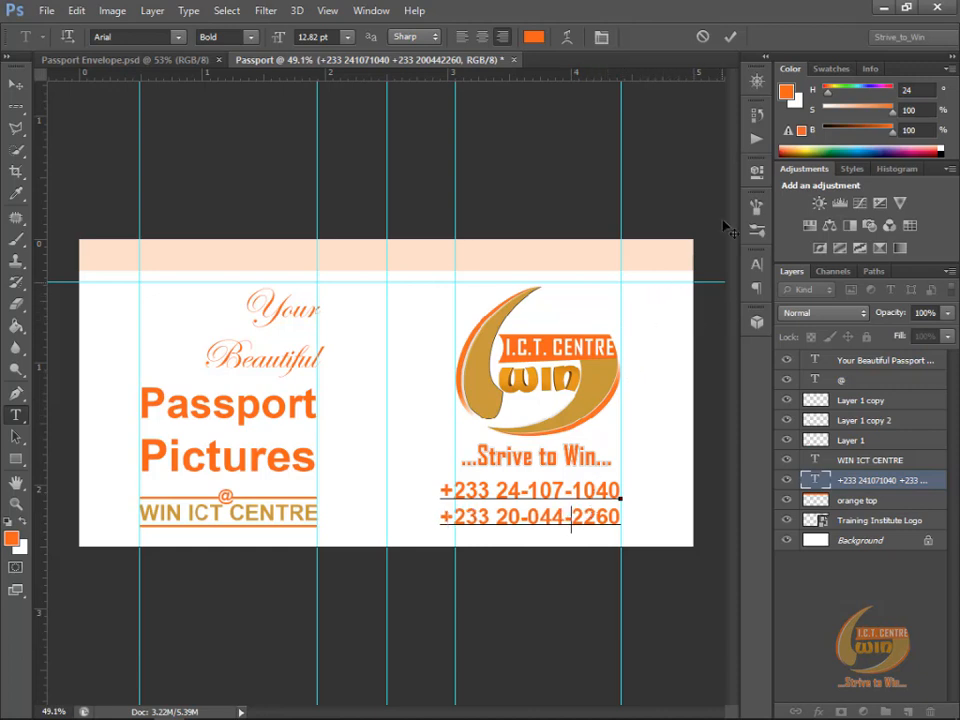
{"action": "left_click", "coordinate": [731, 37]}
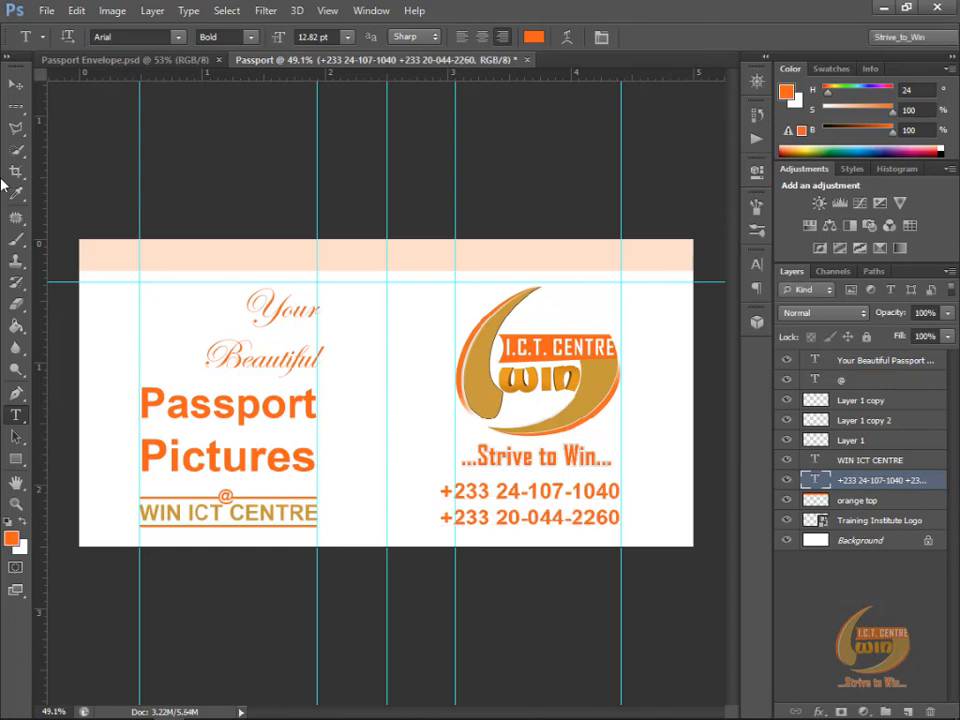
Step: Nudge the two-line phone number text slightly to the right so it sits centred beneath the logo
{"action": "left_click", "coordinate": [15, 84]}
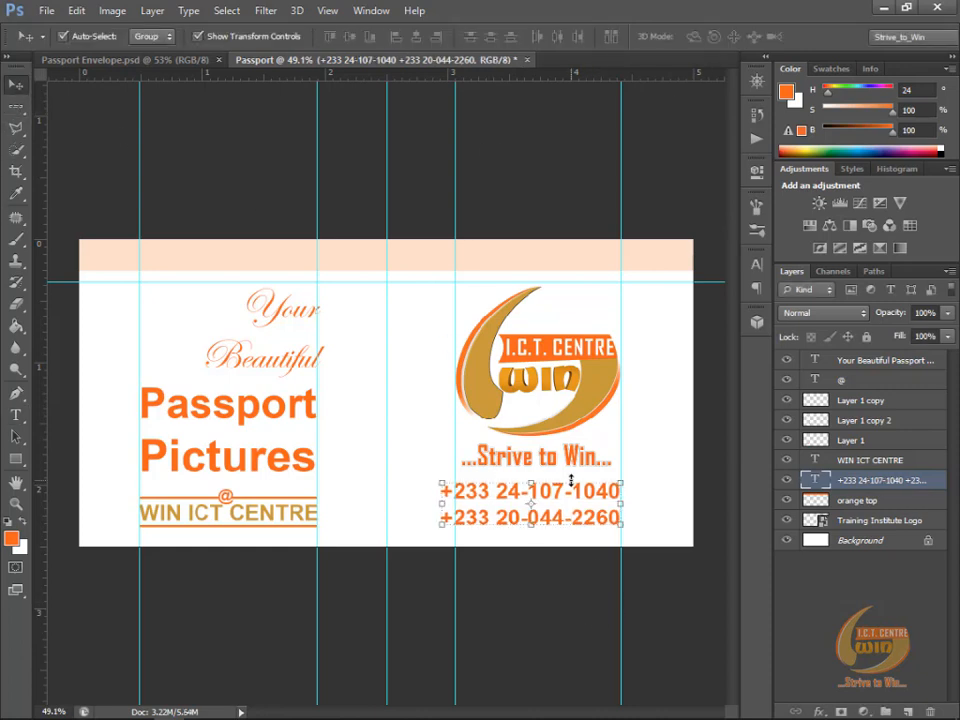
{"action": "key", "text": "Right"}
{"action": "key", "text": "Right"}
{"action": "key", "text": "Right"}
{"action": "key", "text": "Right"}
{"action": "key", "text": "Right"}
{"action": "key", "text": "Right"}
{"action": "key", "text": "Right"}
{"action": "key", "text": "Right"}
{"action": "key", "text": "Right"}
{"action": "key", "text": "Right"}
{"action": "key", "text": "Right"}
{"action": "key", "text": "Right"}
{"action": "key", "text": "Right"}
{"action": "key", "text": "Right"}
{"action": "key", "text": "Right"}
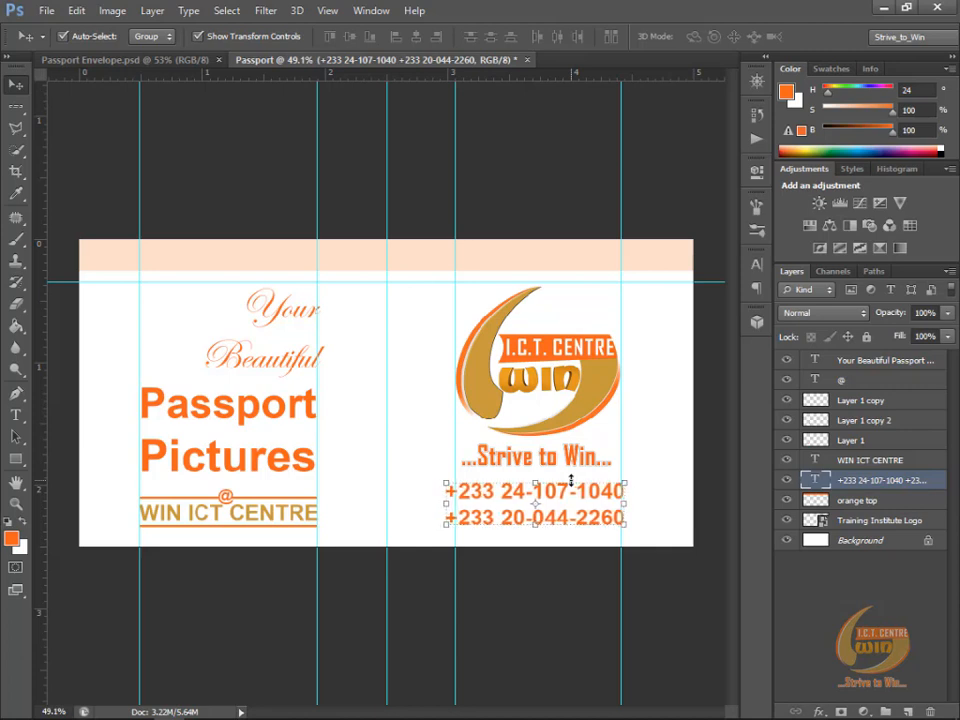
{"action": "key", "text": "Right"}
{"action": "key", "text": "Right"}
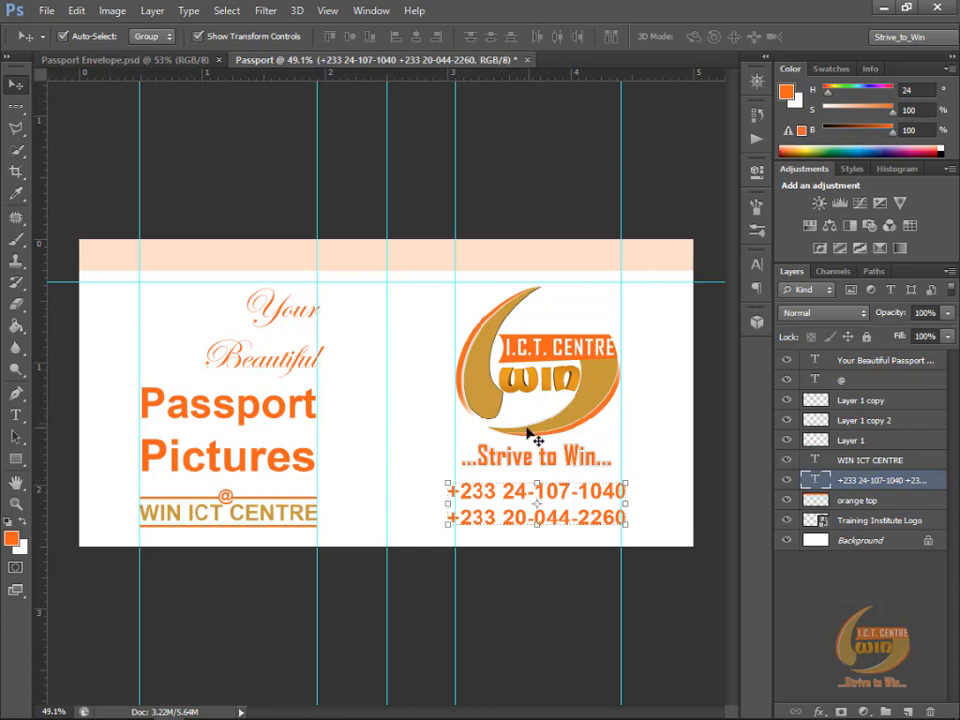
Step: Select a single pixel row along the top edge of the canvas with the Single Row Marquee tool
{"action": "left_click", "coordinate": [15, 105]}
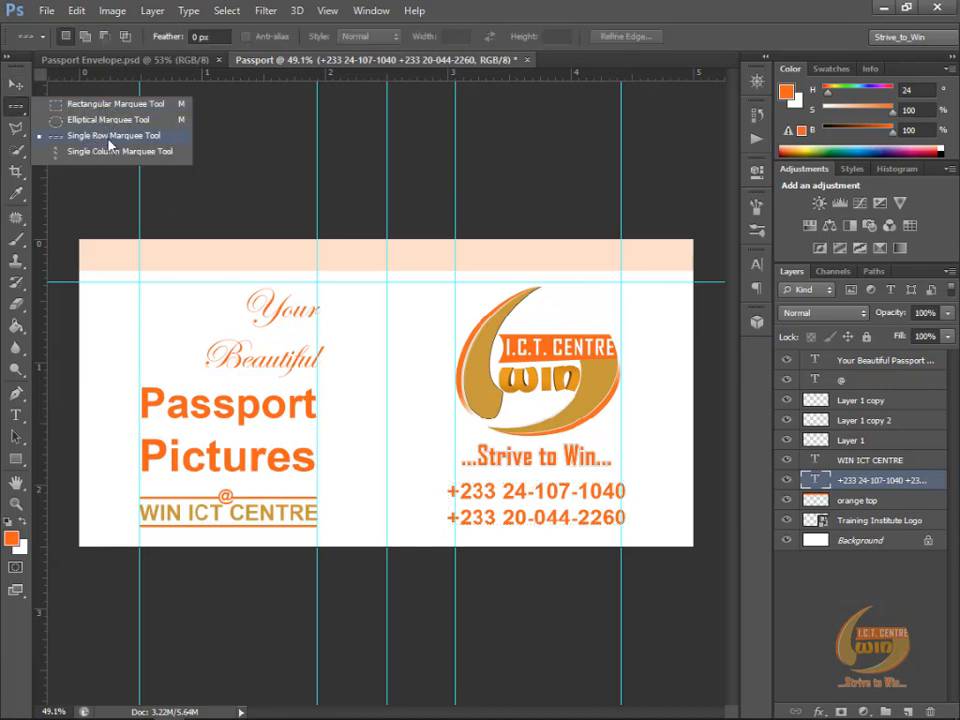
{"action": "left_click", "coordinate": [333, 205]}
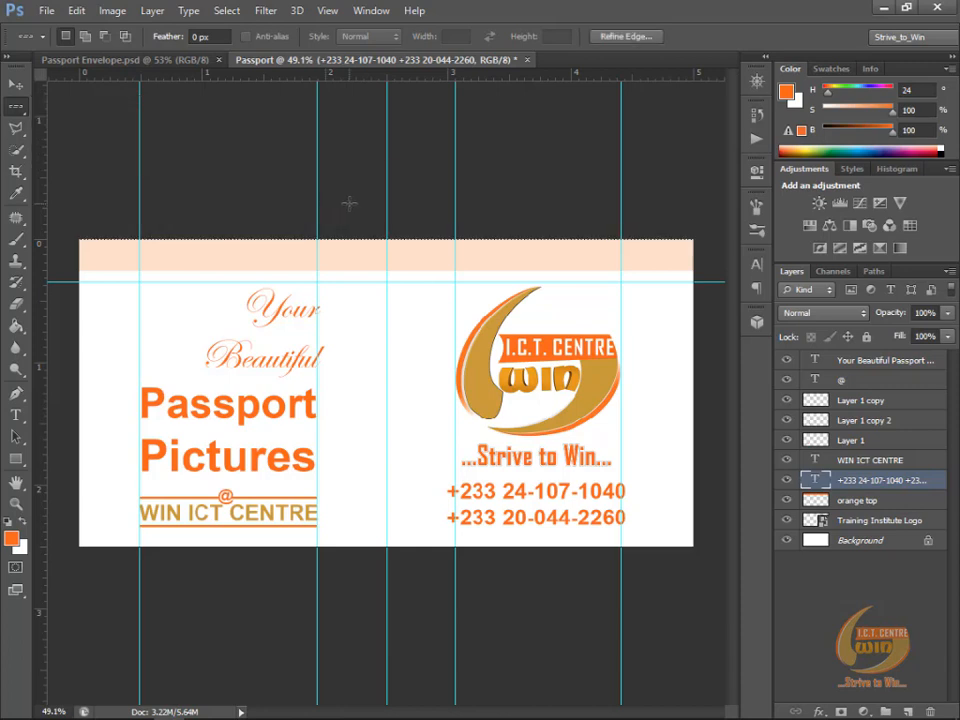